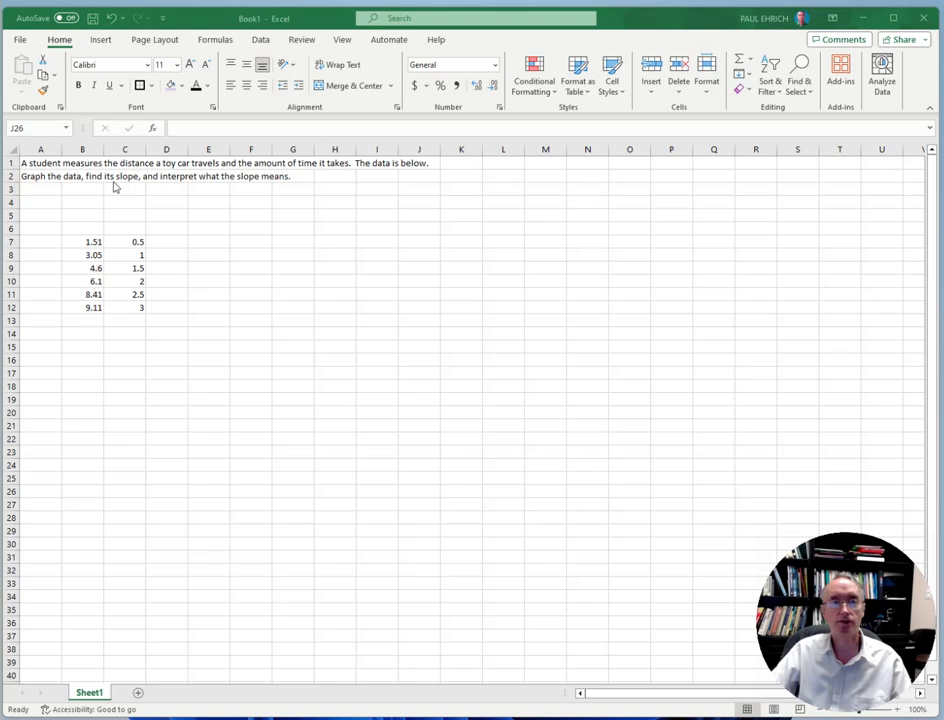
Set the font size of the entire worksheet to 20
click(209, 293)
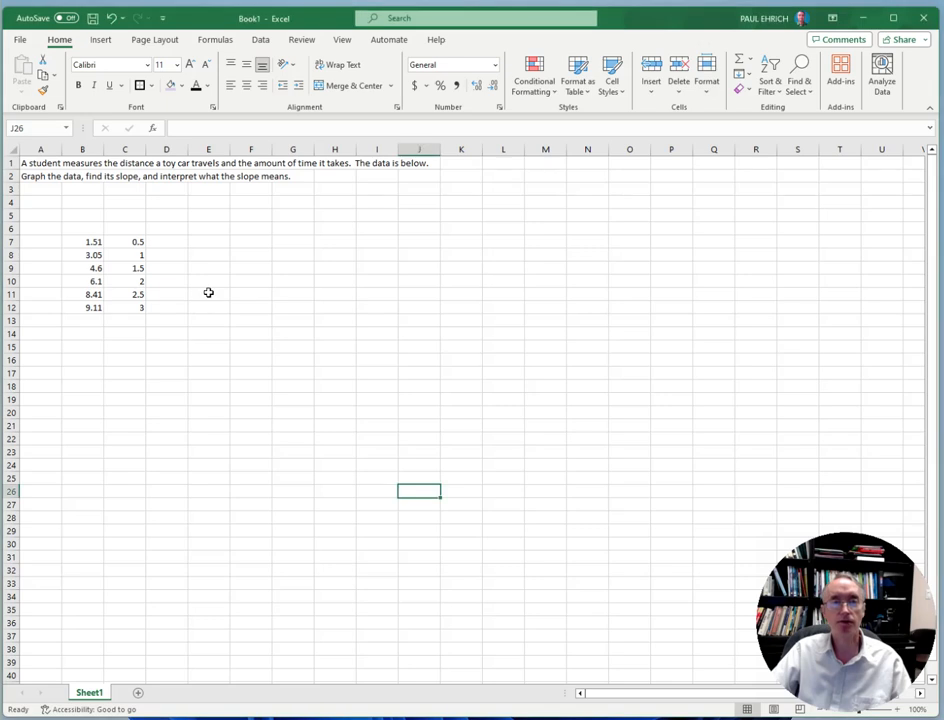
click(209, 292)
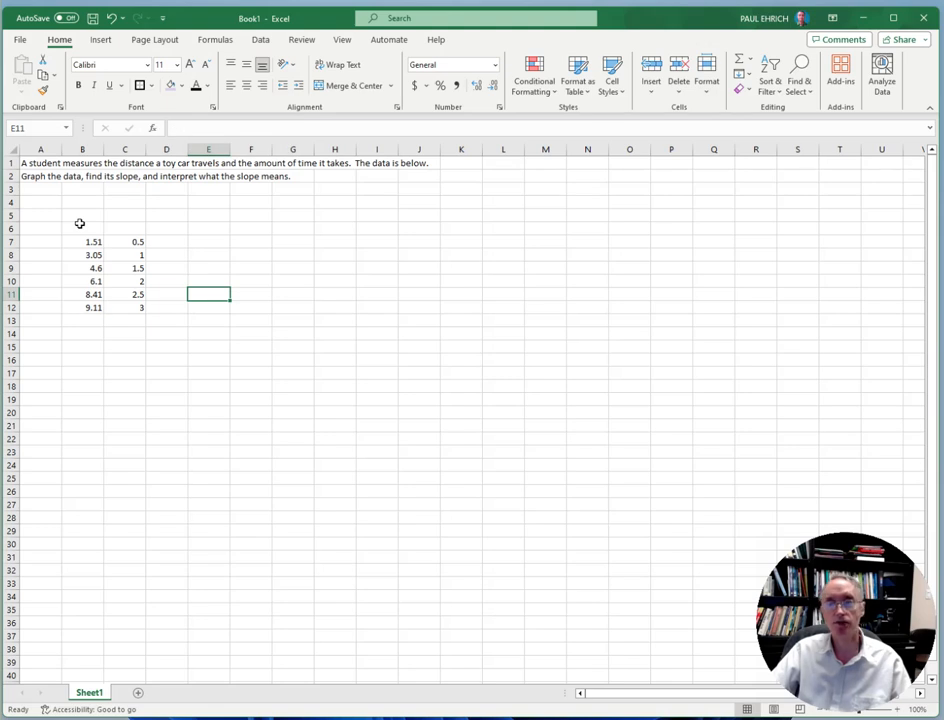
click(12, 149)
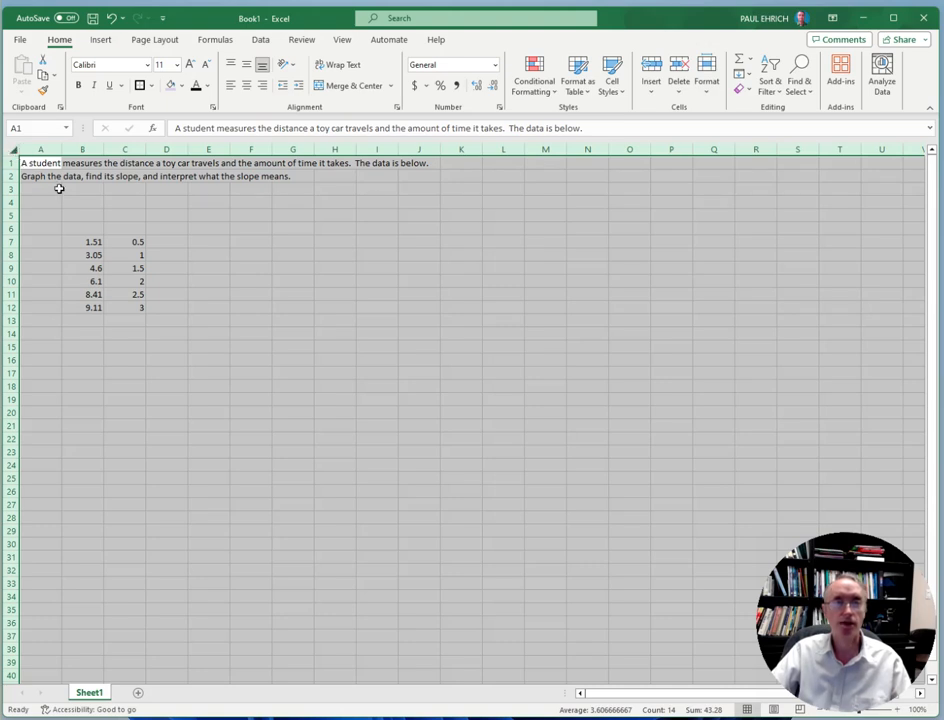
click(178, 68)
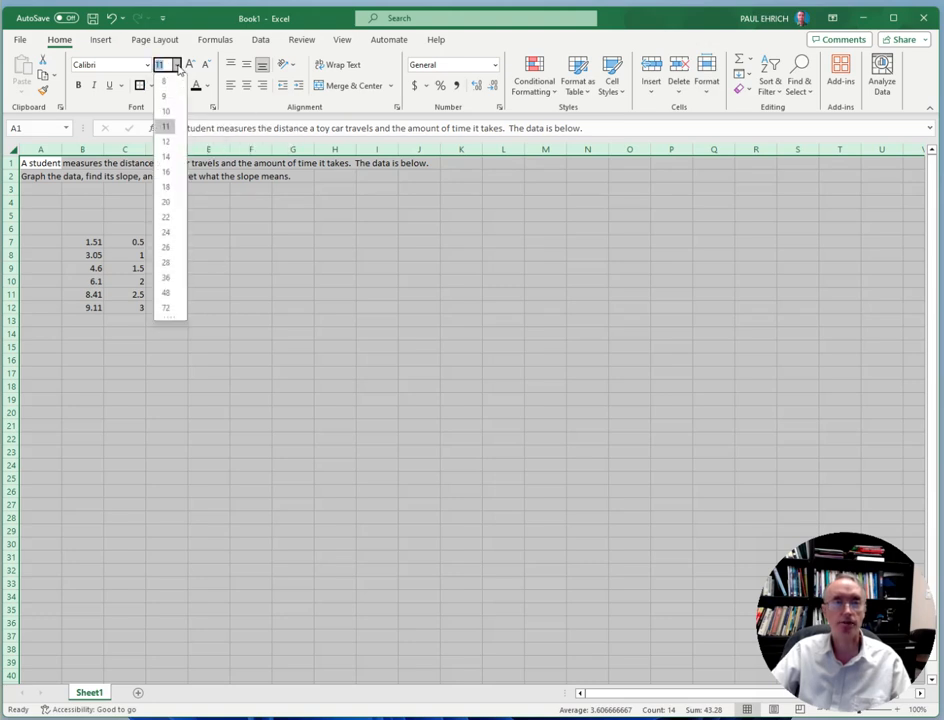
click(166, 203)
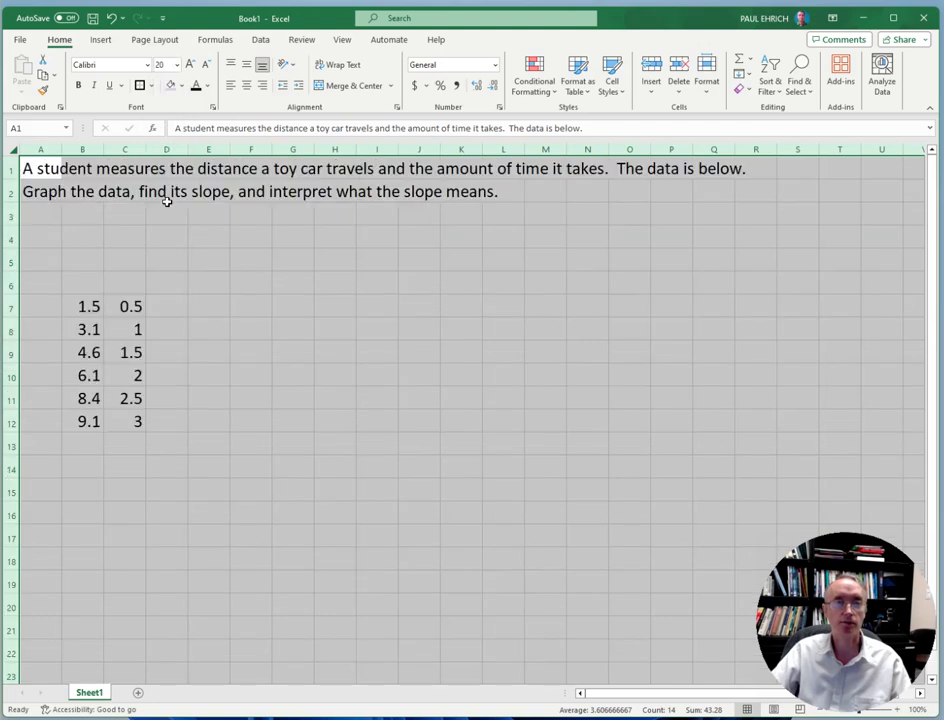
click(235, 307)
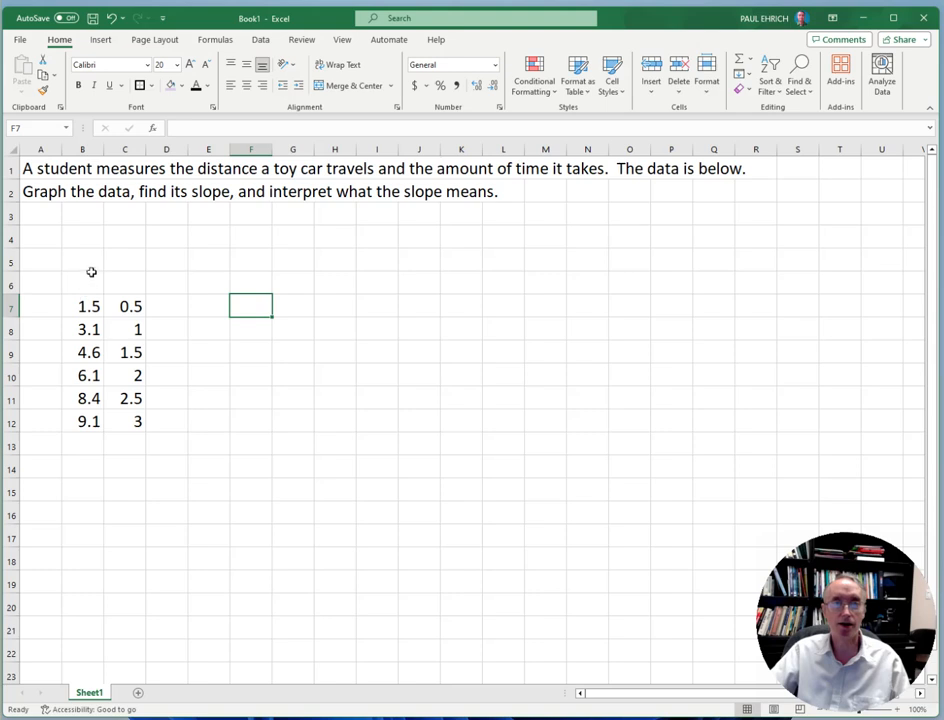
Label the first data column with Time in B4, (t) in B5 and [Sec] in B6
click(83, 235)
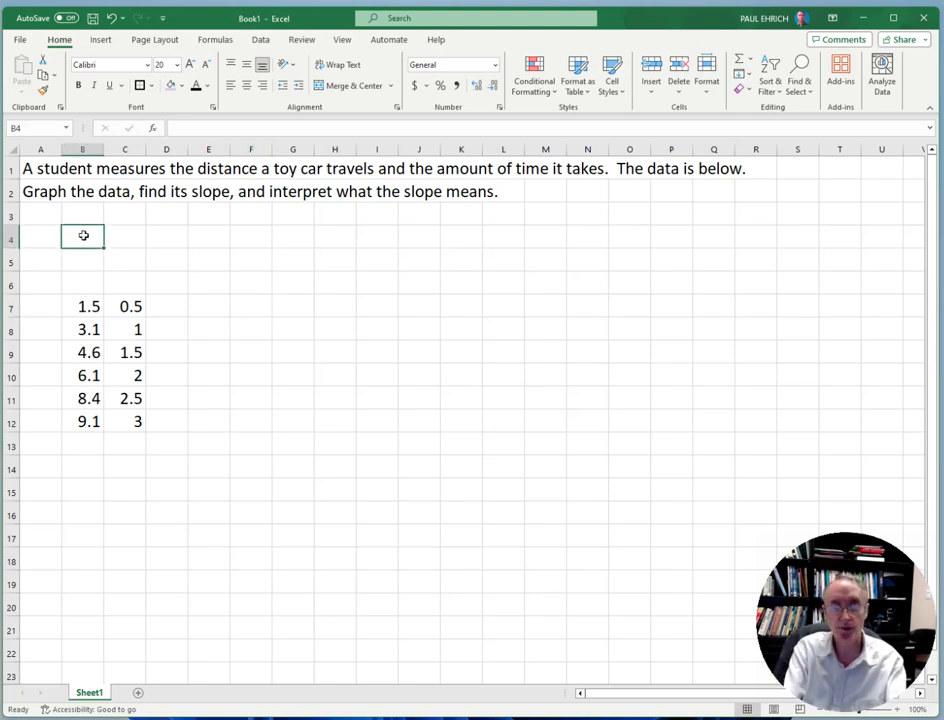
text(Time)
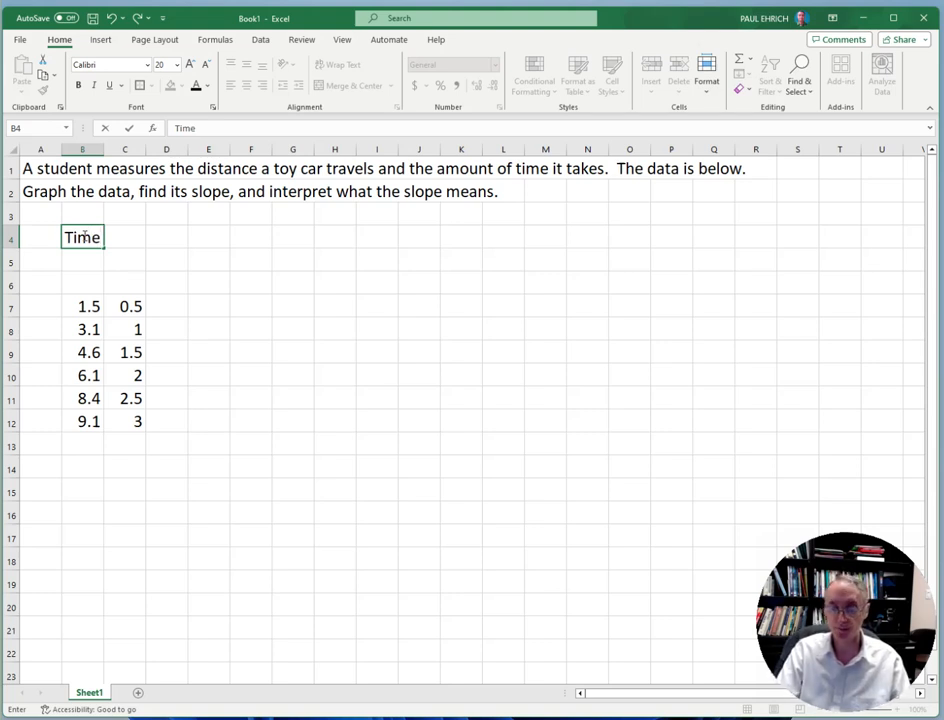
key(Return)
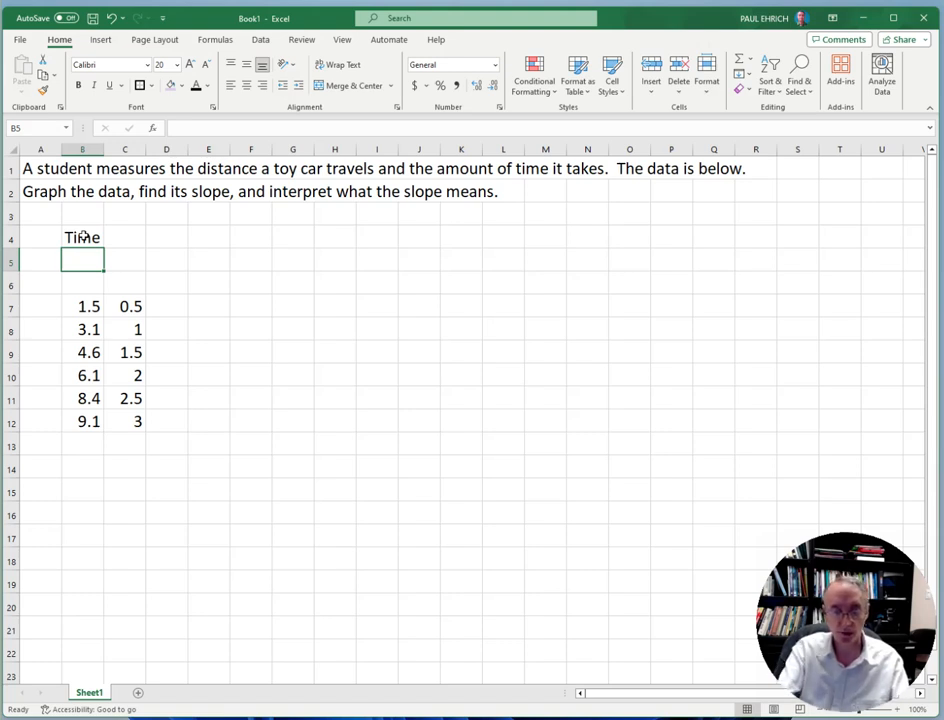
text((t)
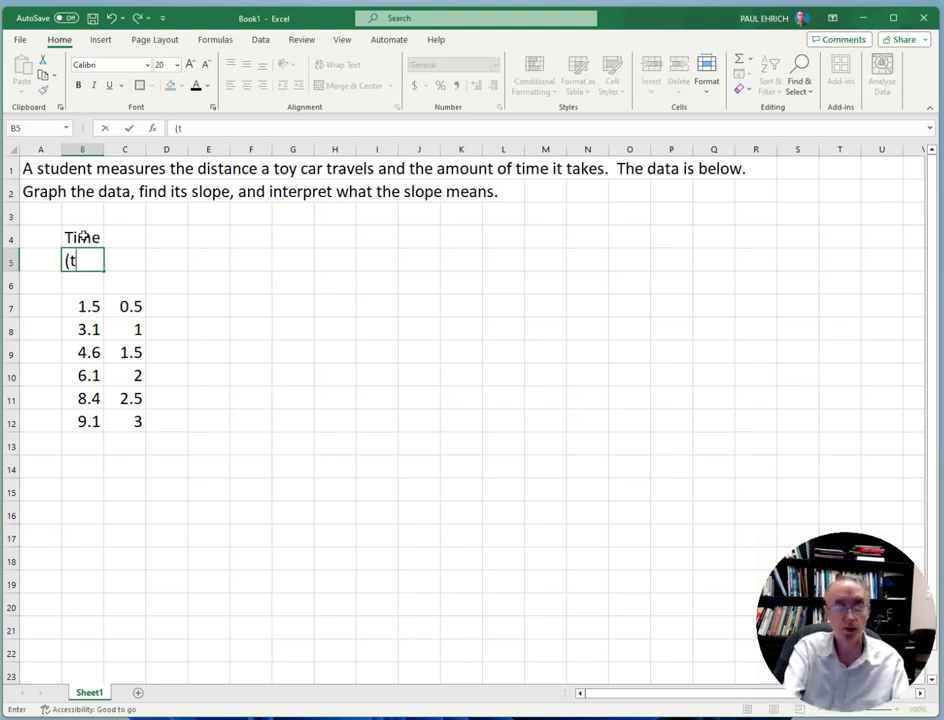
text())
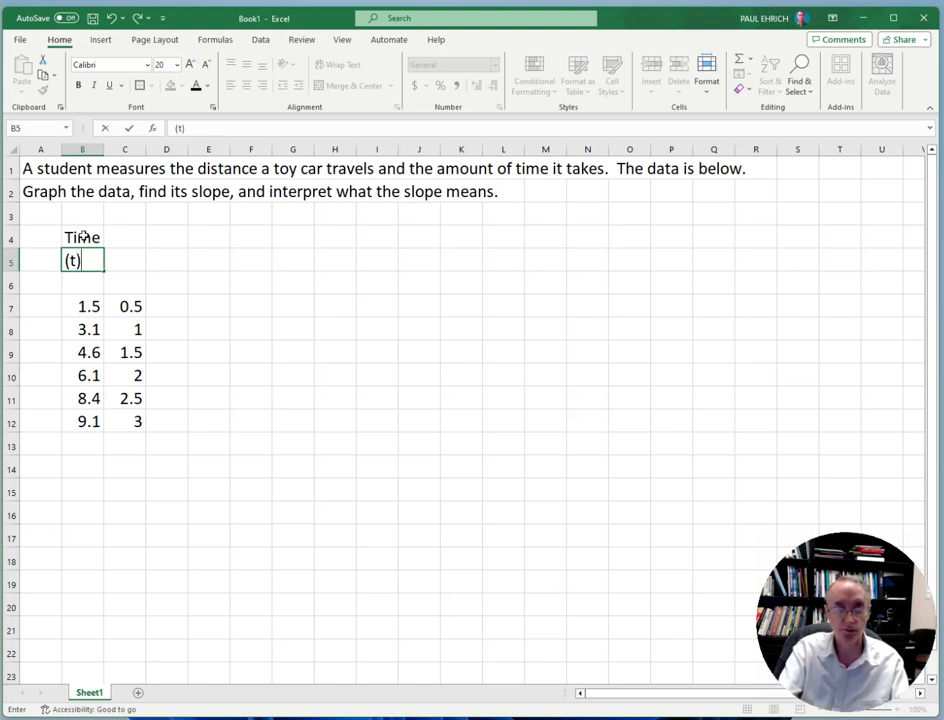
key(Return)
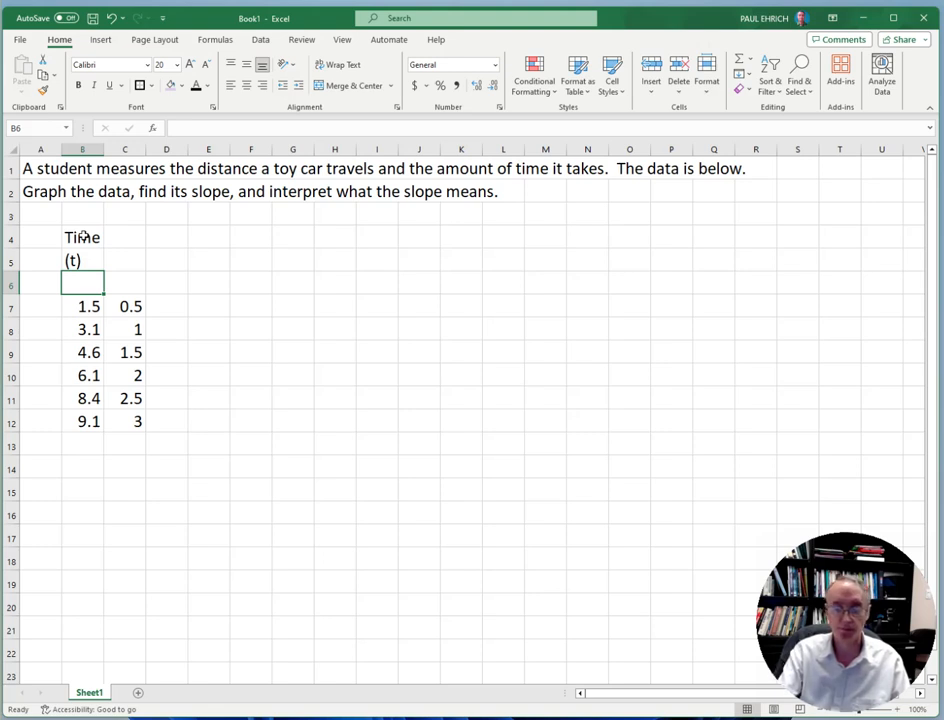
text([)
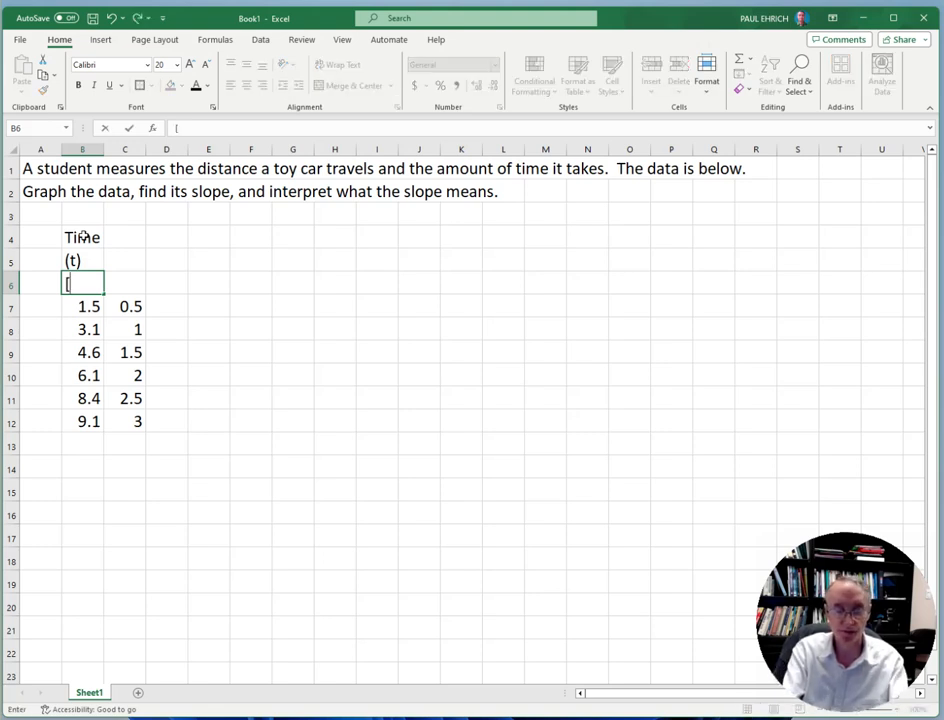
text(S)
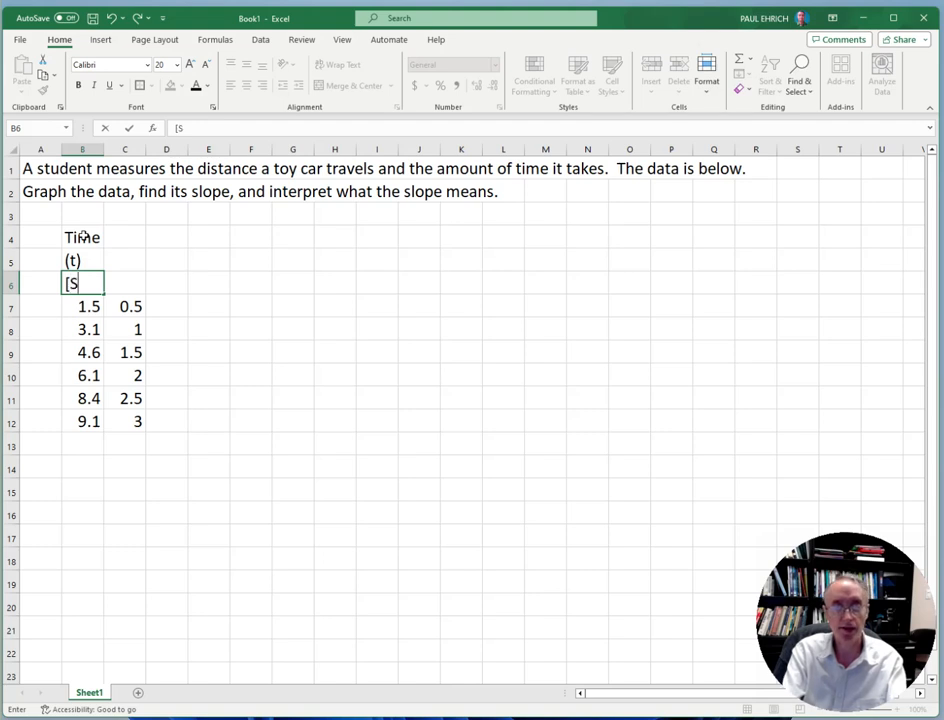
text(ec)
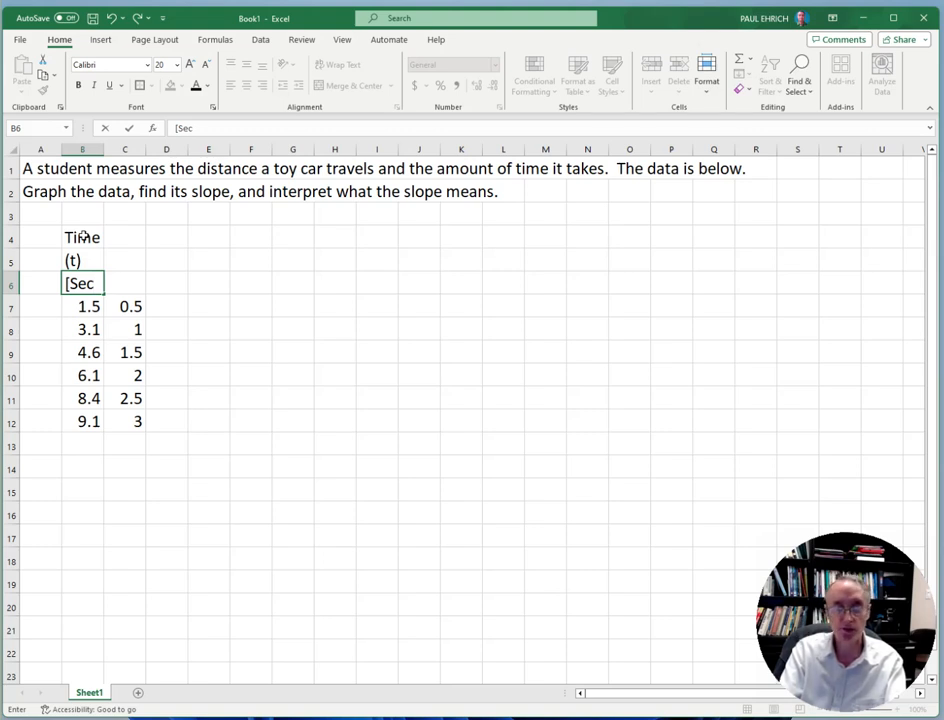
text(])
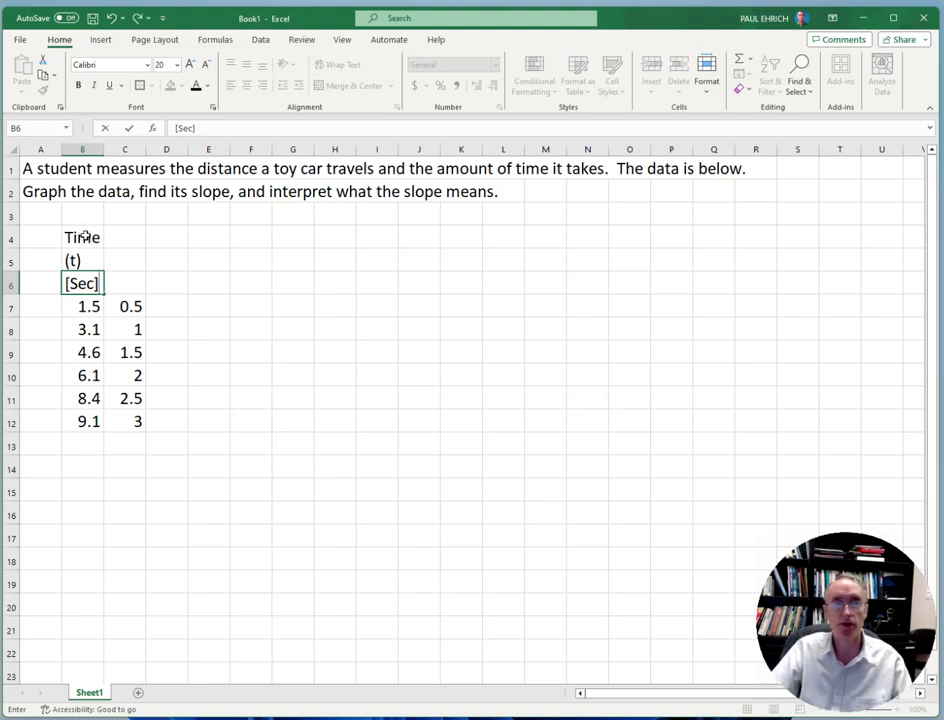
click(230, 335)
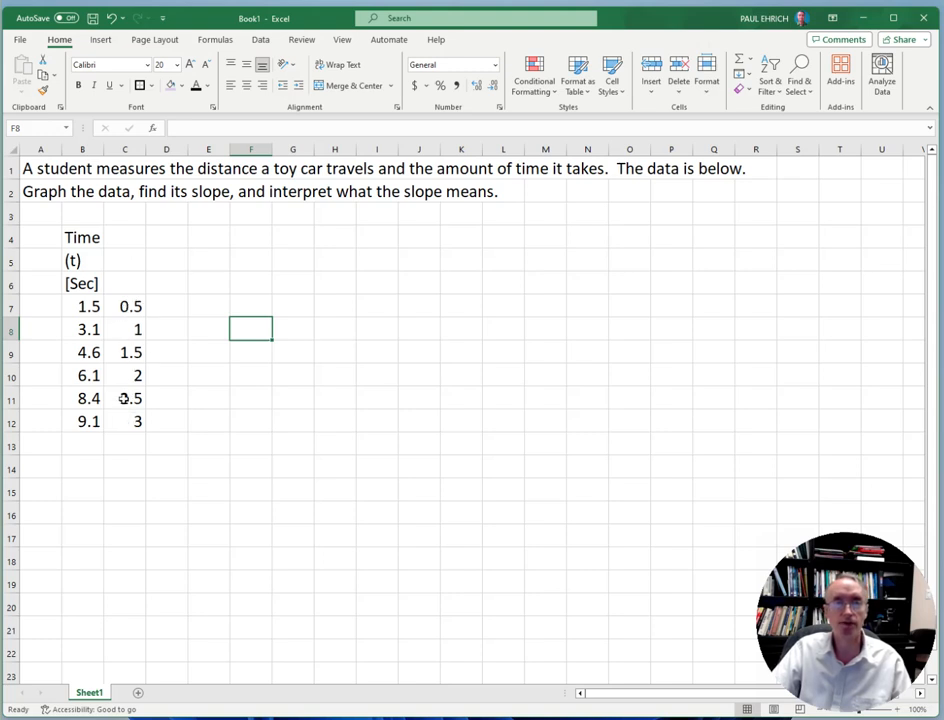
Label the second data column with Distance in C4, (r) in C5 and [meter m] in C6
click(125, 240)
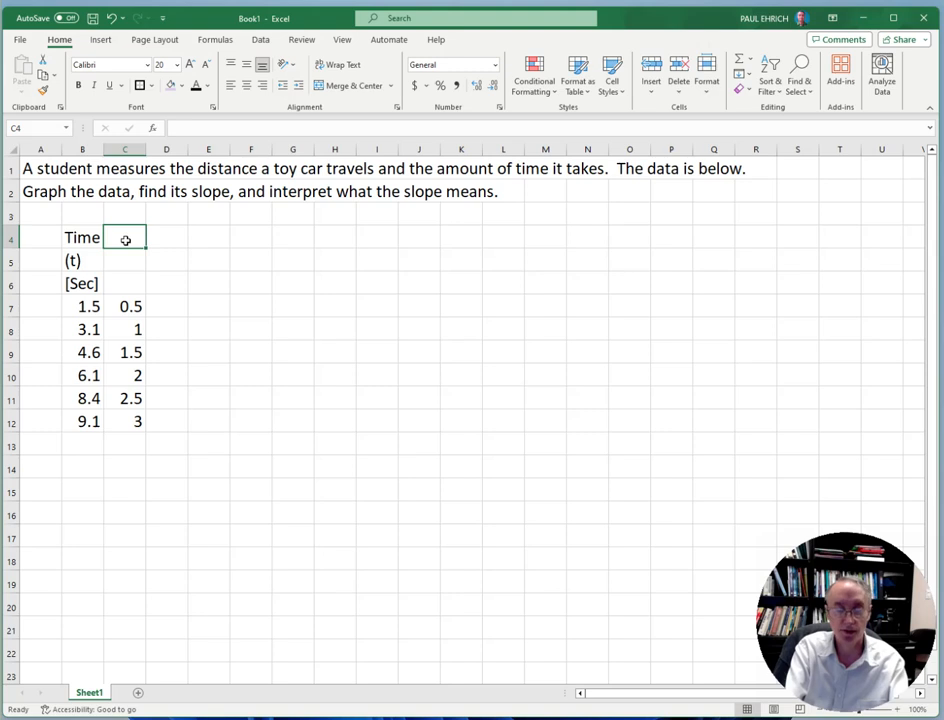
text(Distance)
key(Return)
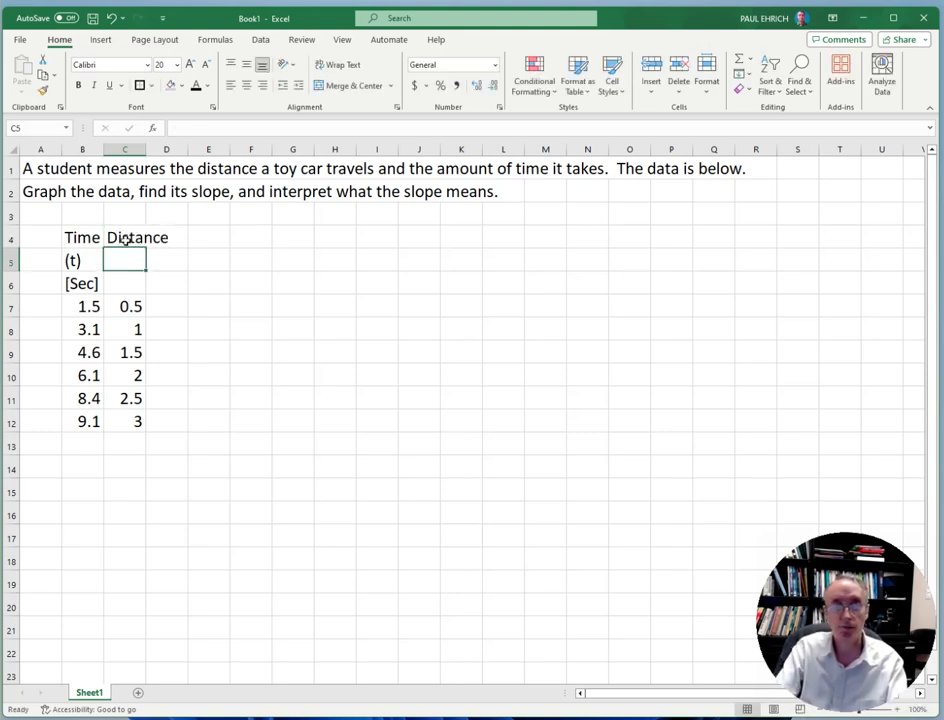
text(()
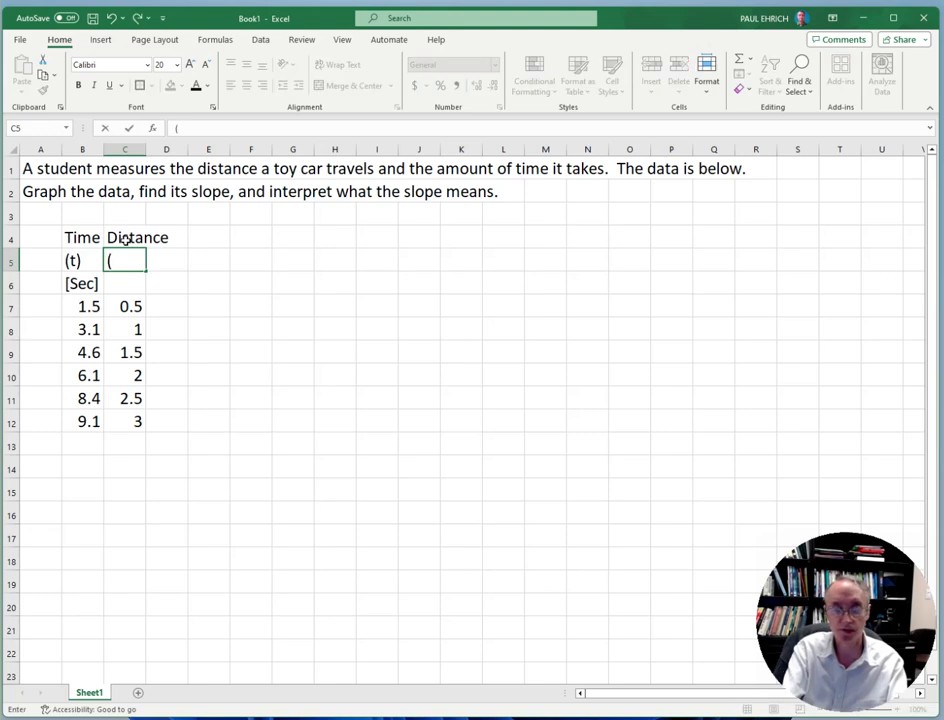
text(r))
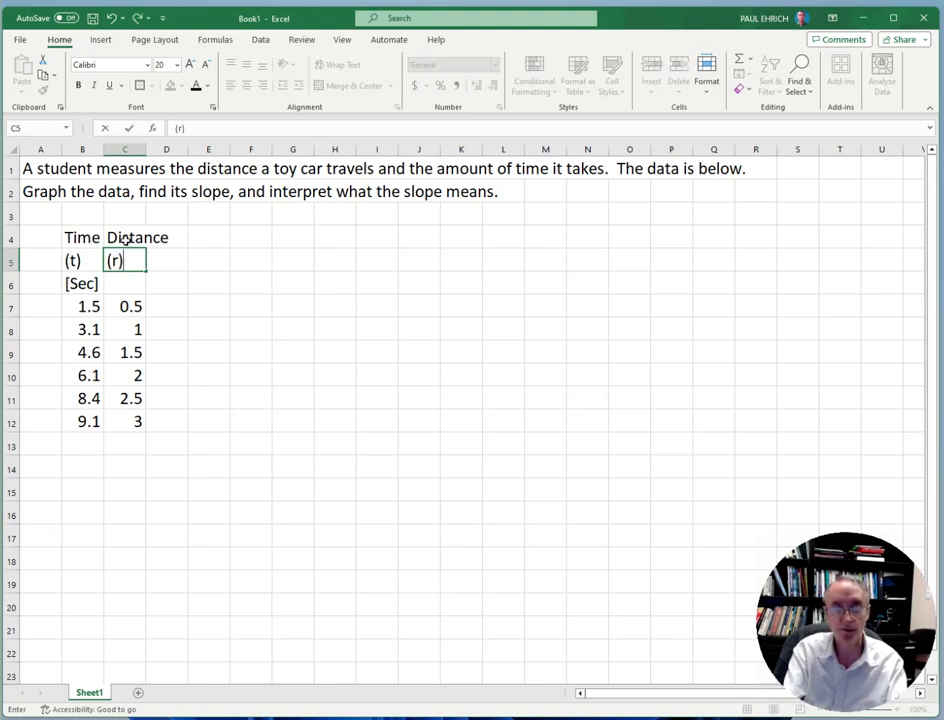
key(Return)
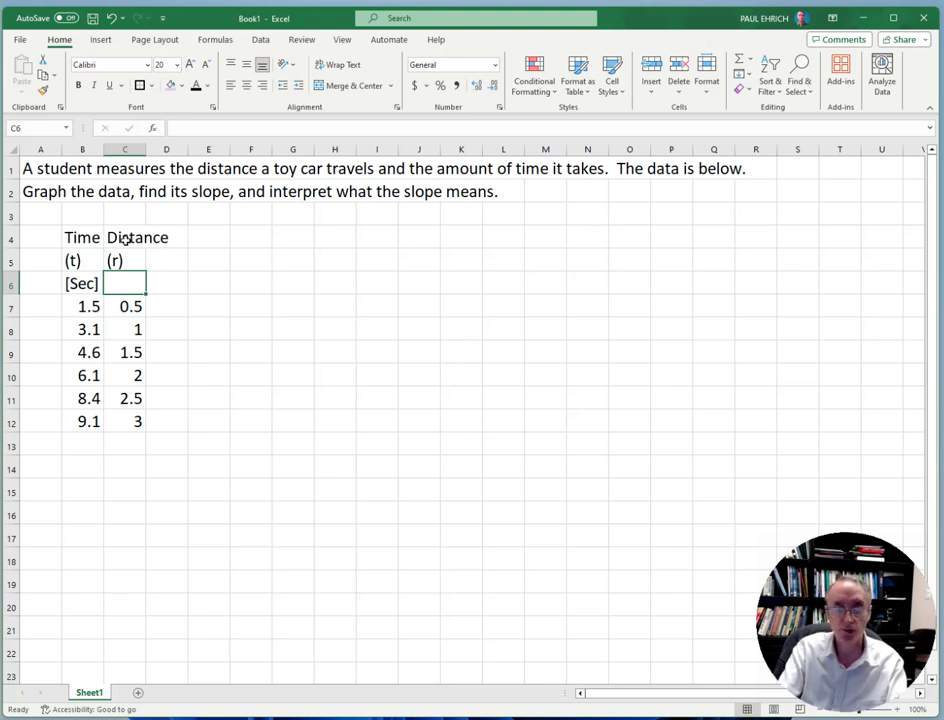
text([)
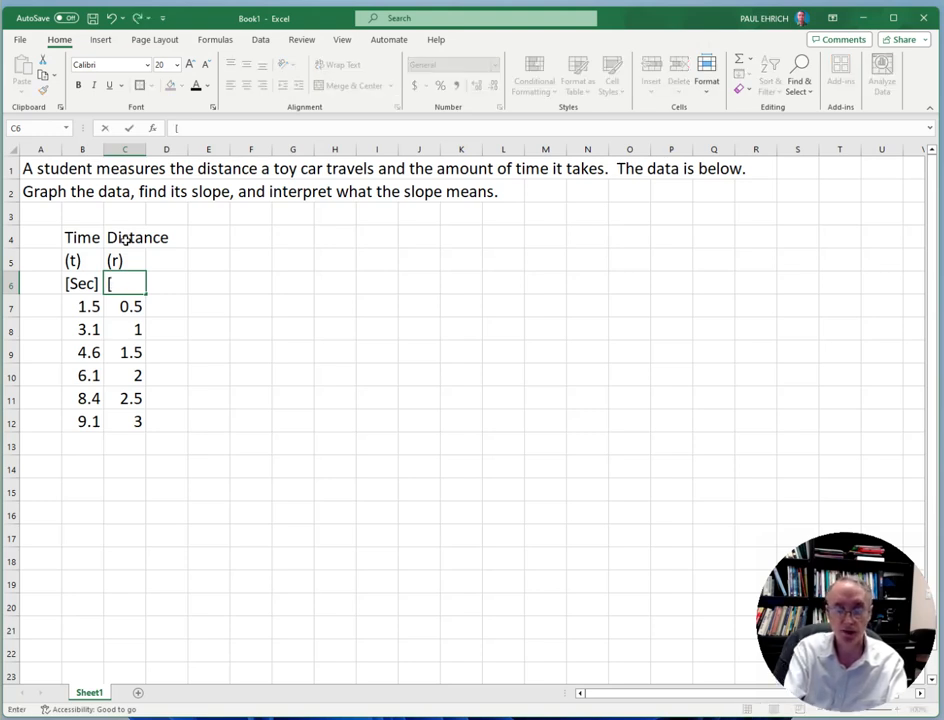
text(meter)
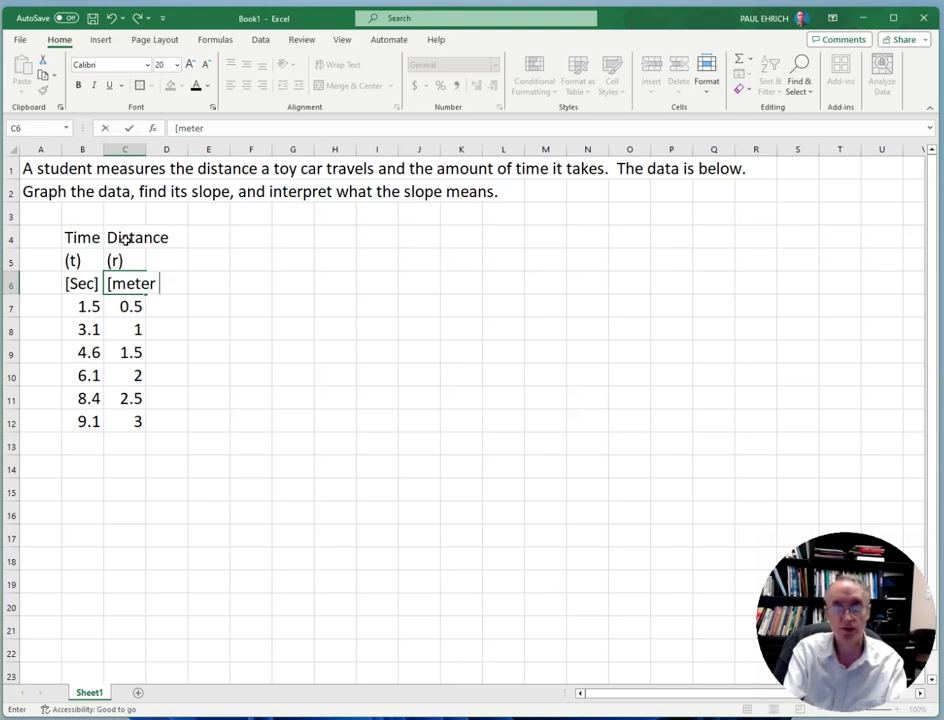
text( m)
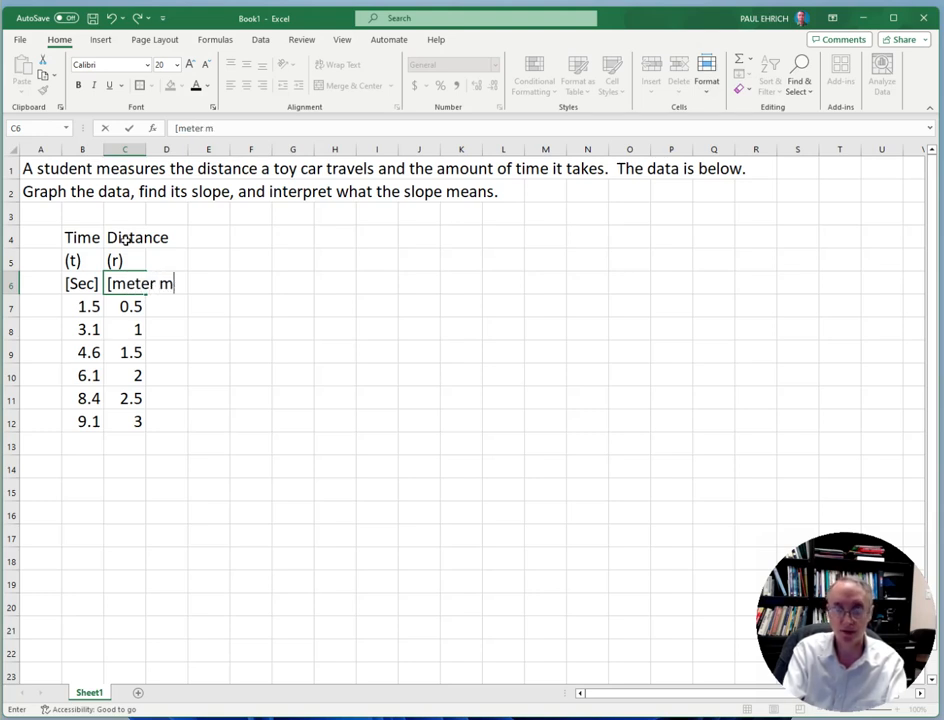
text(])
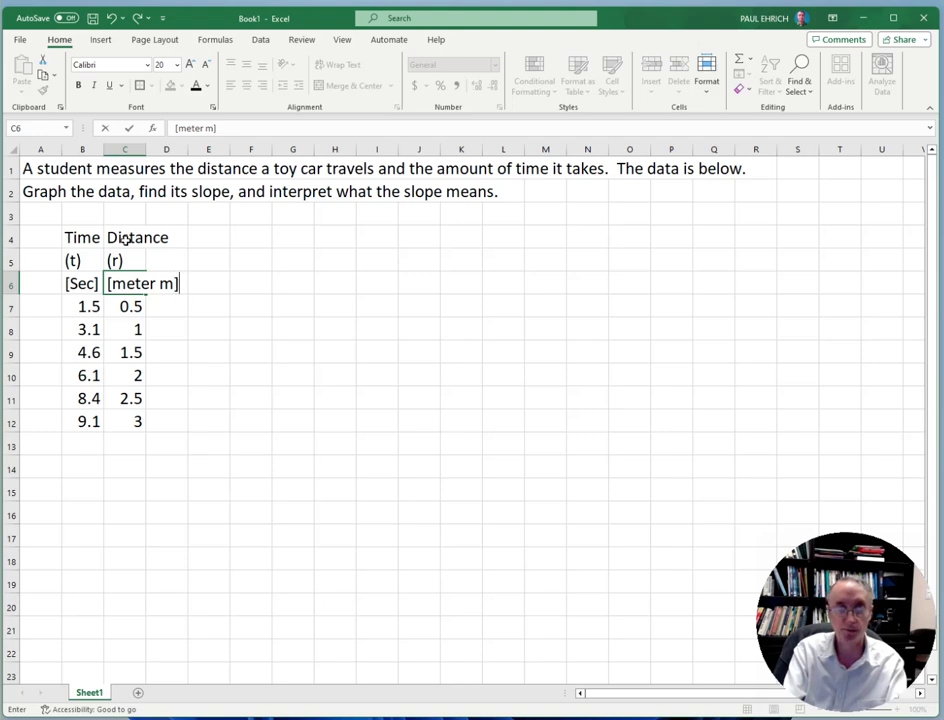
click(218, 327)
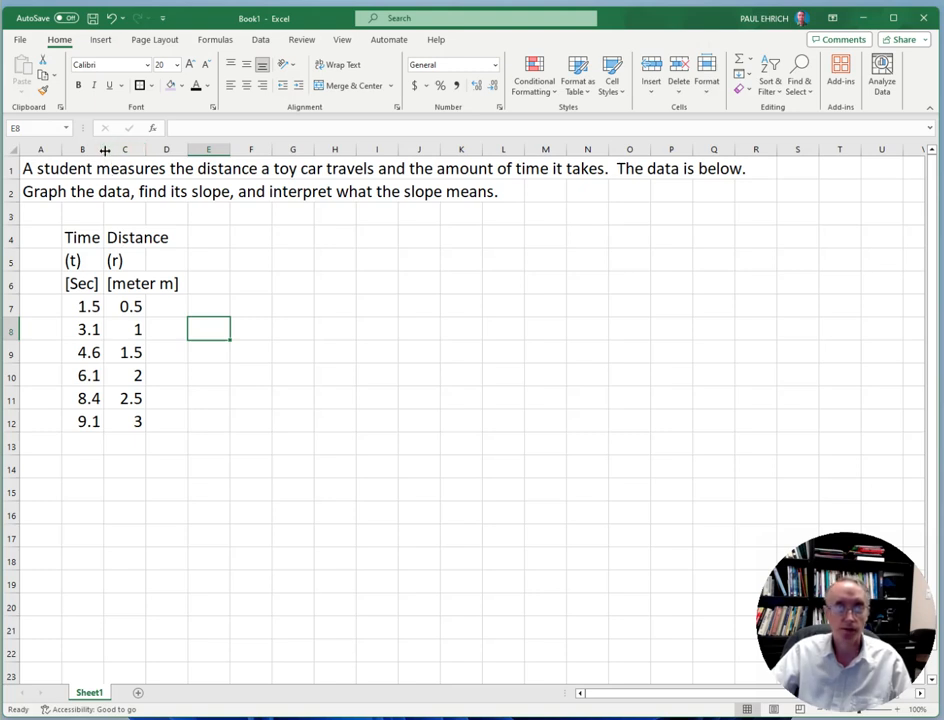
Widen columns B and C so the headings and full data values fit inside their cells
drag(103, 150, 130, 151)
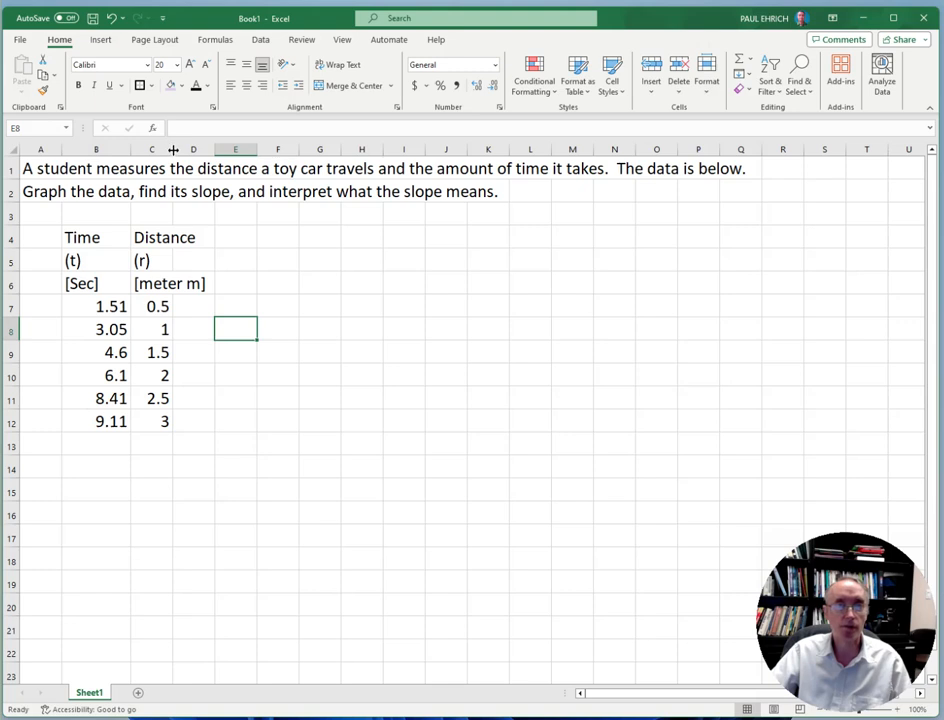
drag(173, 150, 212, 150)
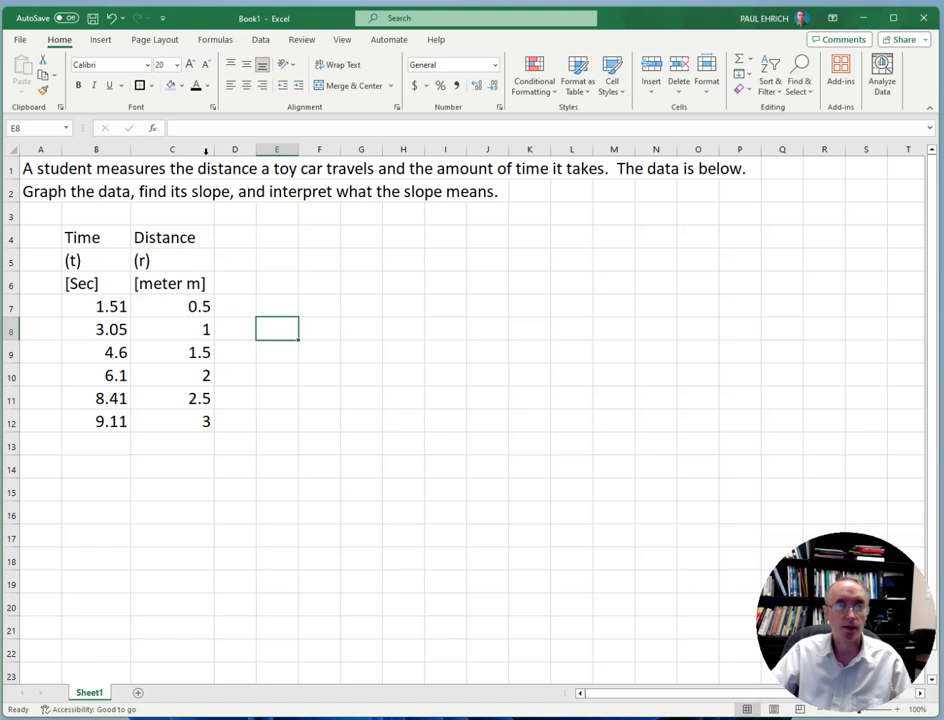
drag(130, 149, 138, 149)
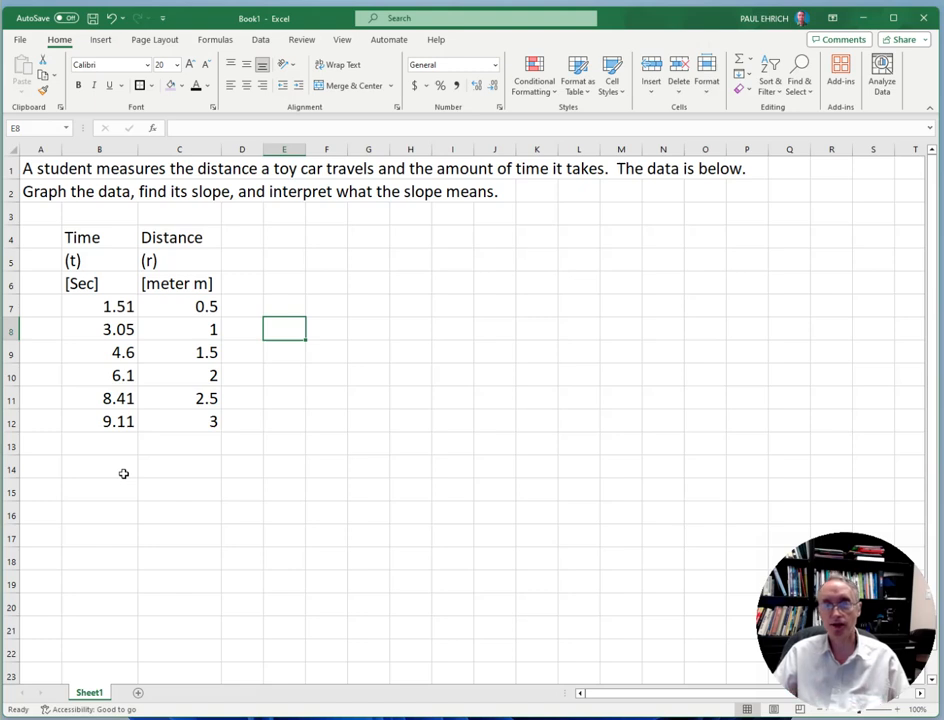
Center the headings and data in B4:C12 horizontally
click(101, 238)
drag(103, 246, 160, 422)
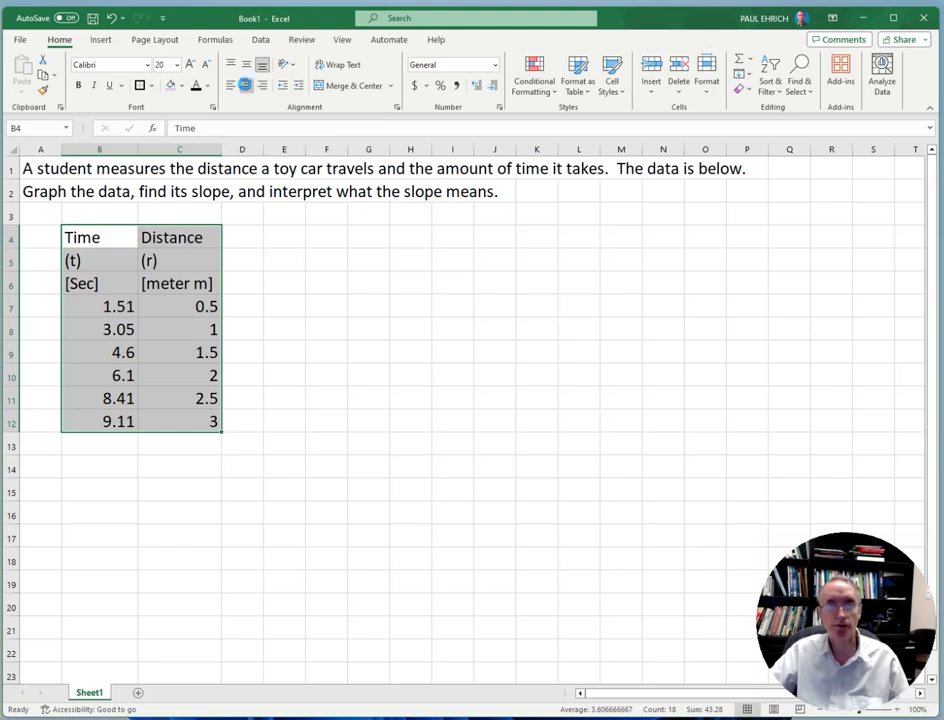
click(246, 89)
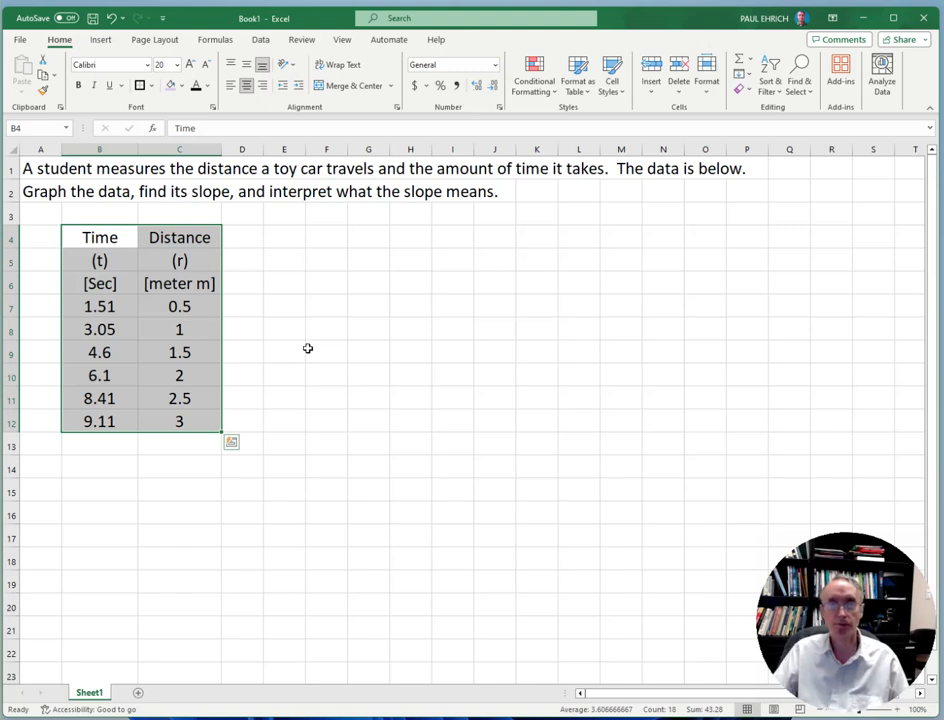
click(313, 336)
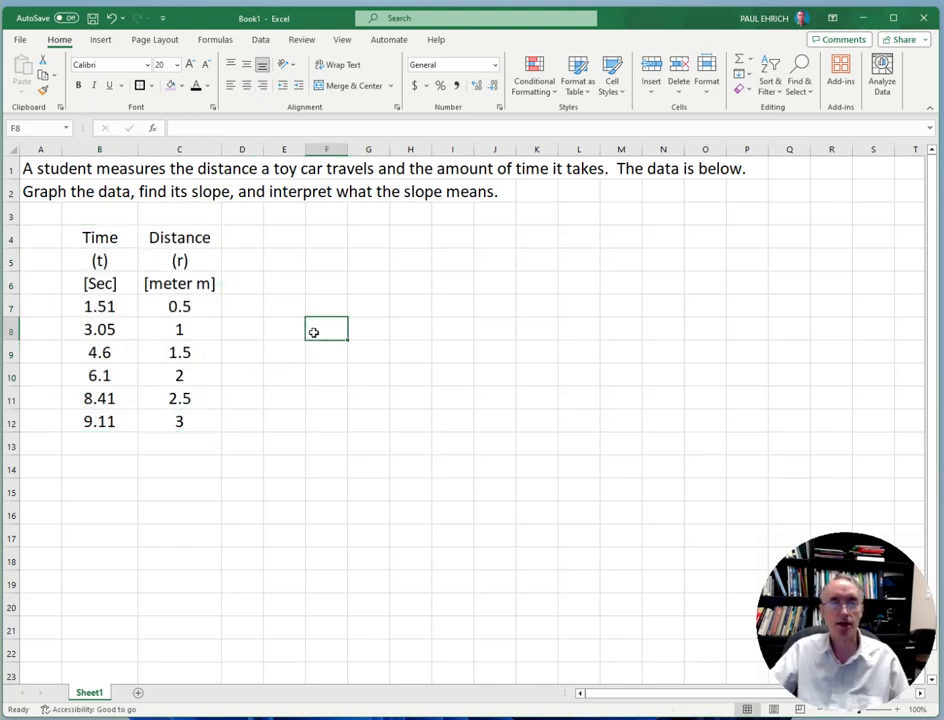
Apply thick outside borders around the whole data table in B4:C12
click(102, 237)
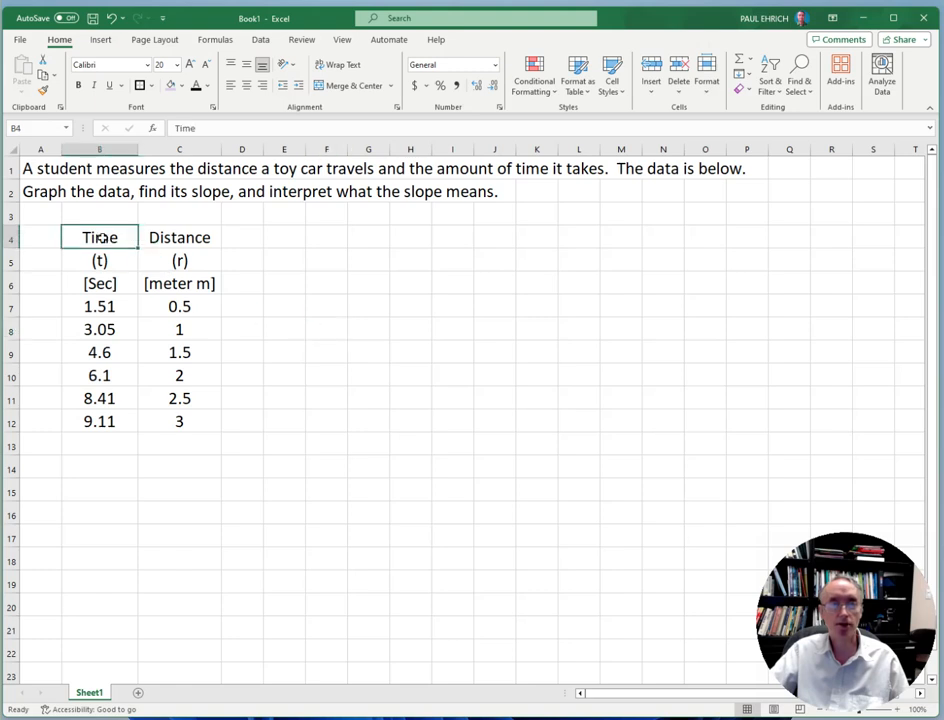
drag(102, 239, 172, 420)
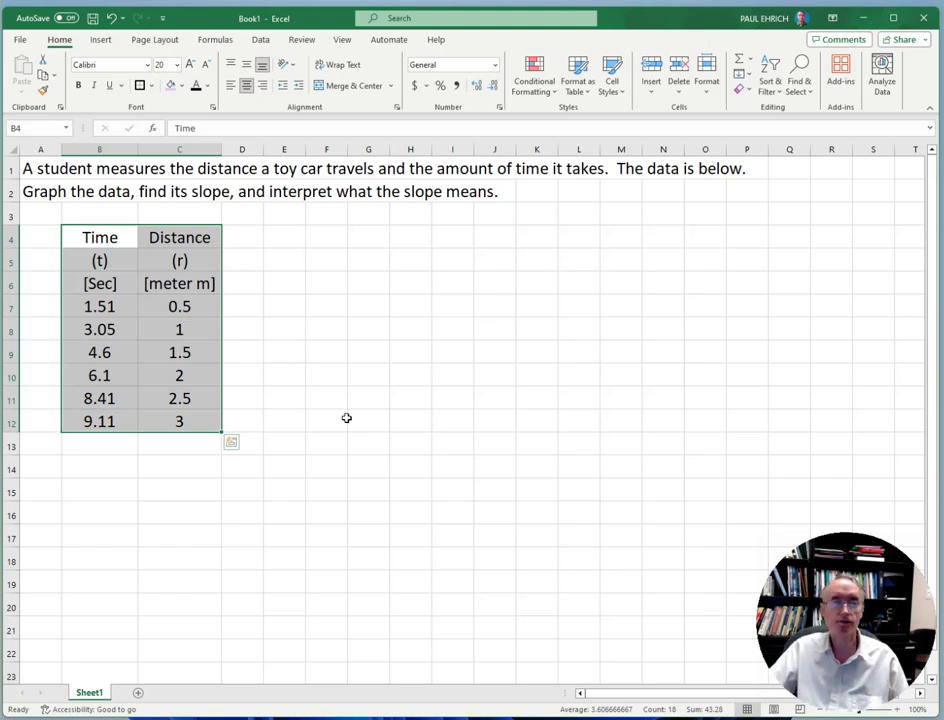
click(152, 86)
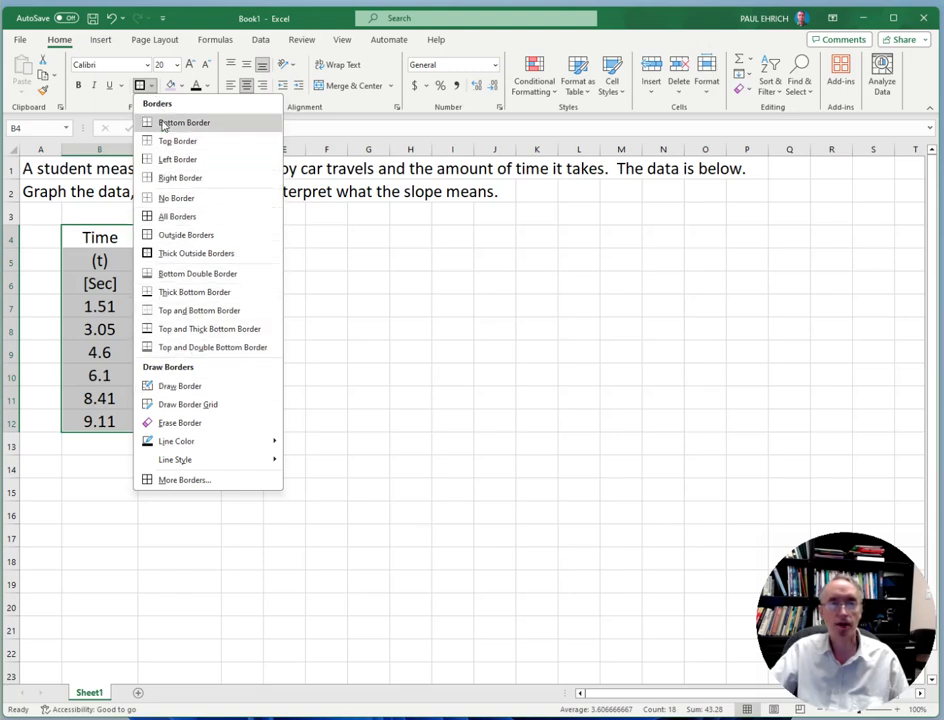
click(184, 256)
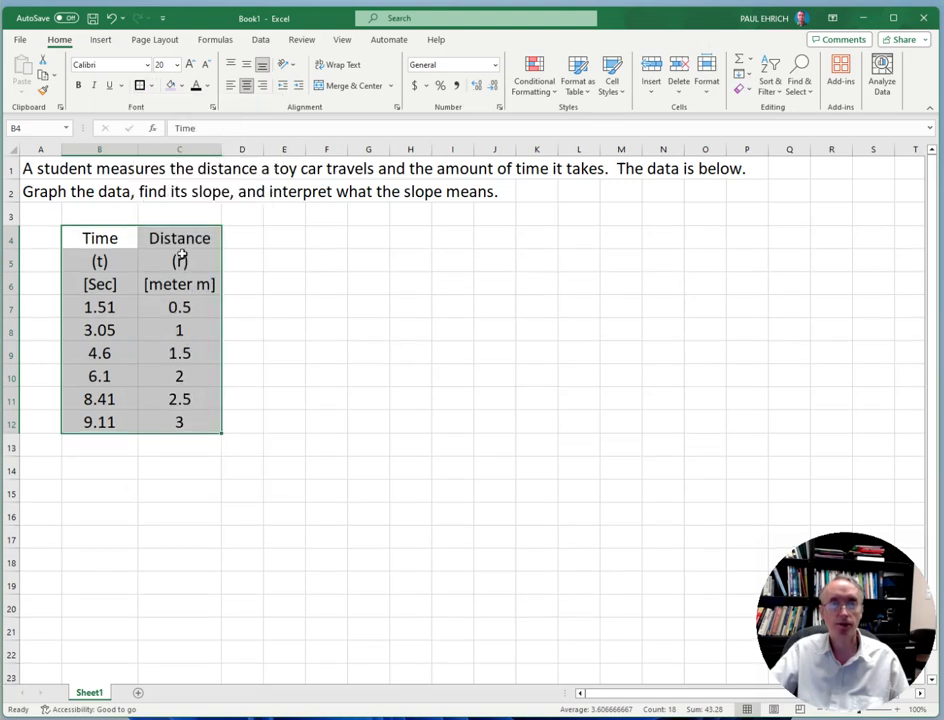
click(350, 276)
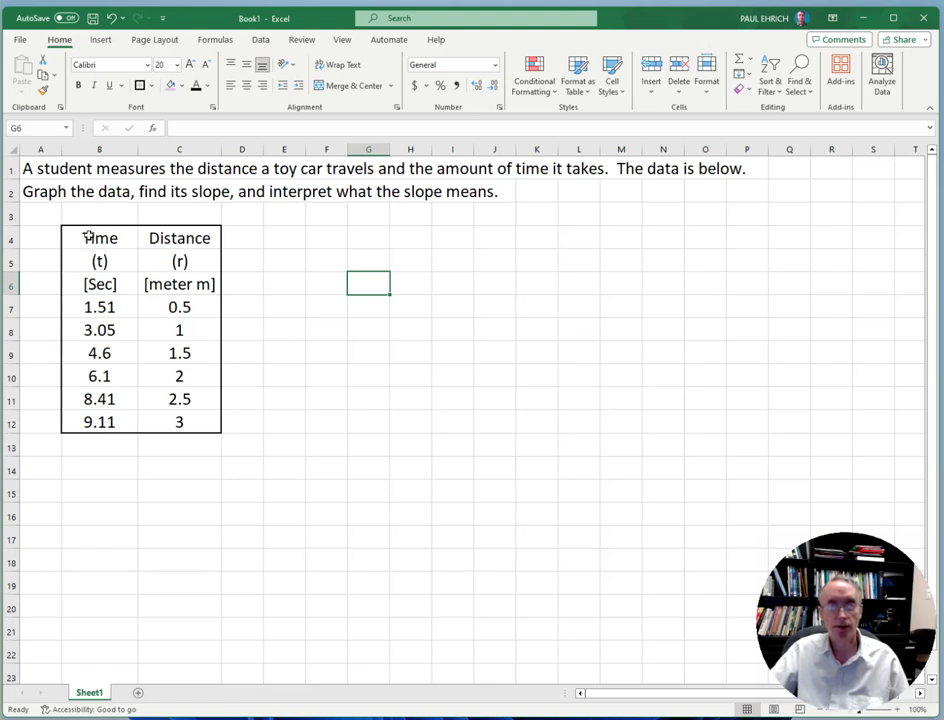
Add thick outside borders around the headings in B4:C6 and around the Distance column in C4:C12
drag(87, 234, 153, 280)
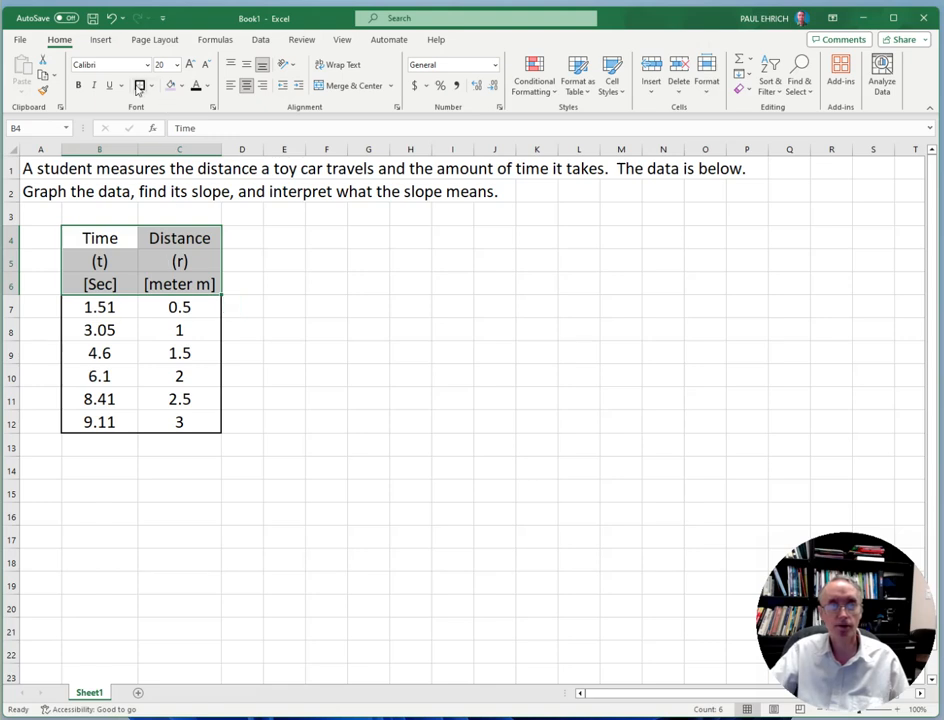
click(140, 86)
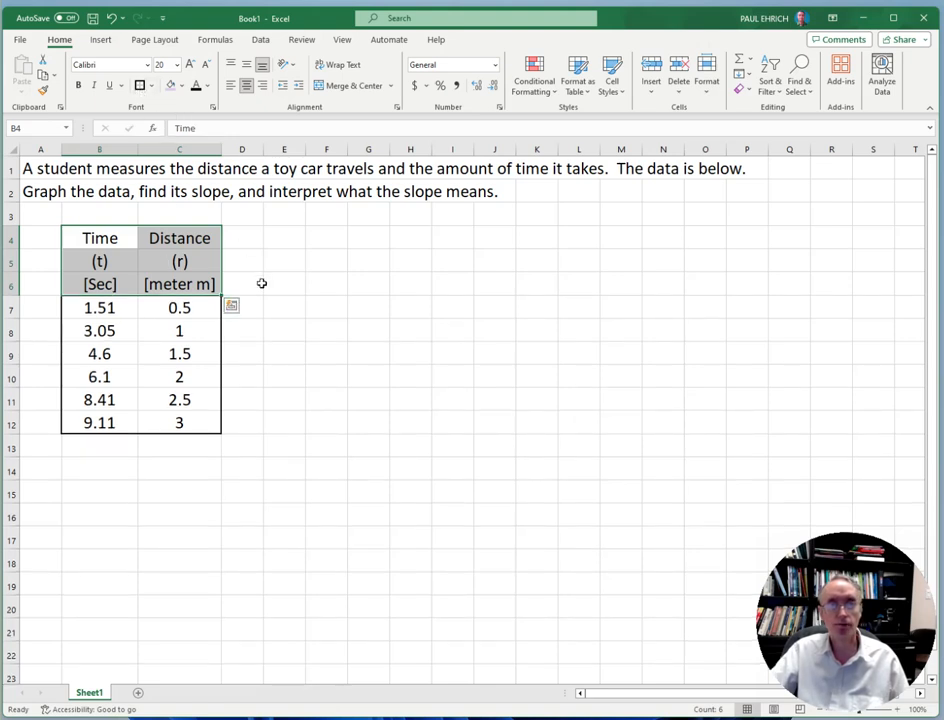
drag(171, 237, 165, 421)
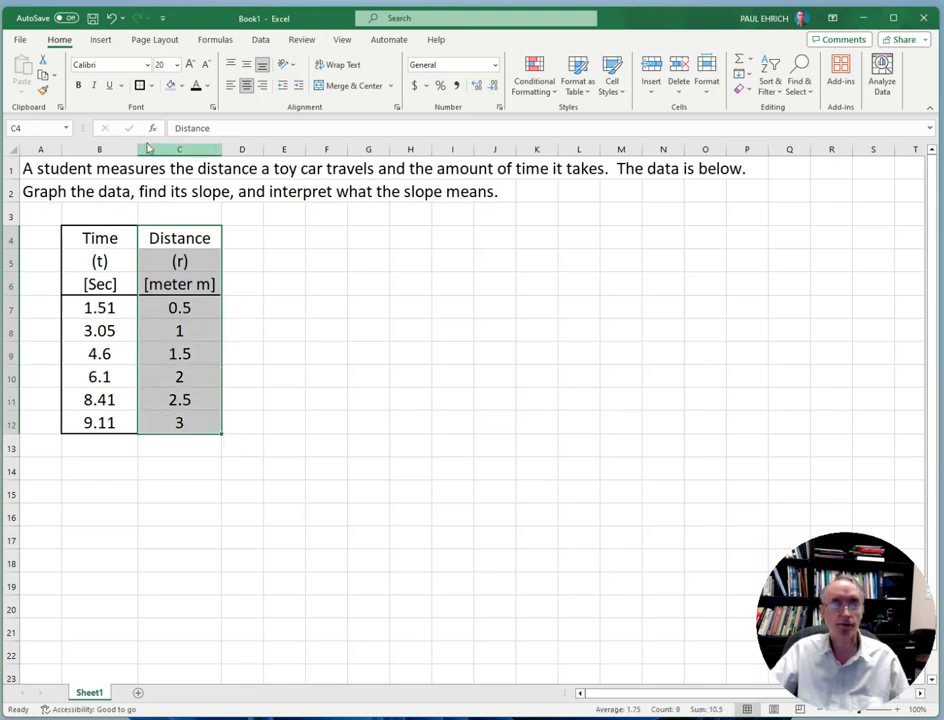
click(372, 327)
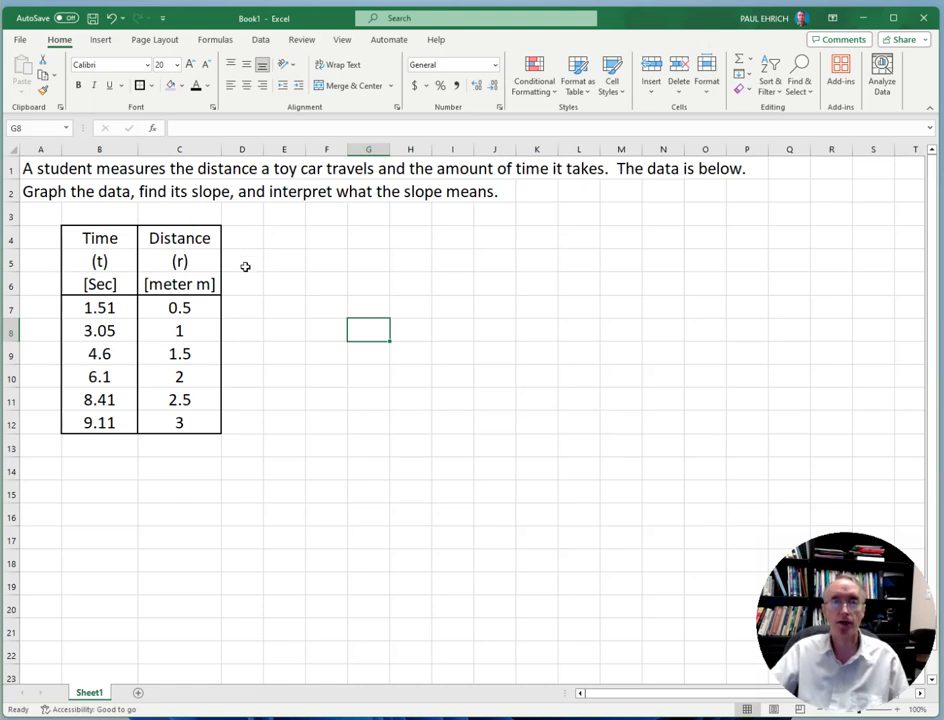
Fill the time and distance values in B7:C12 with standard yellow
drag(106, 309, 163, 423)
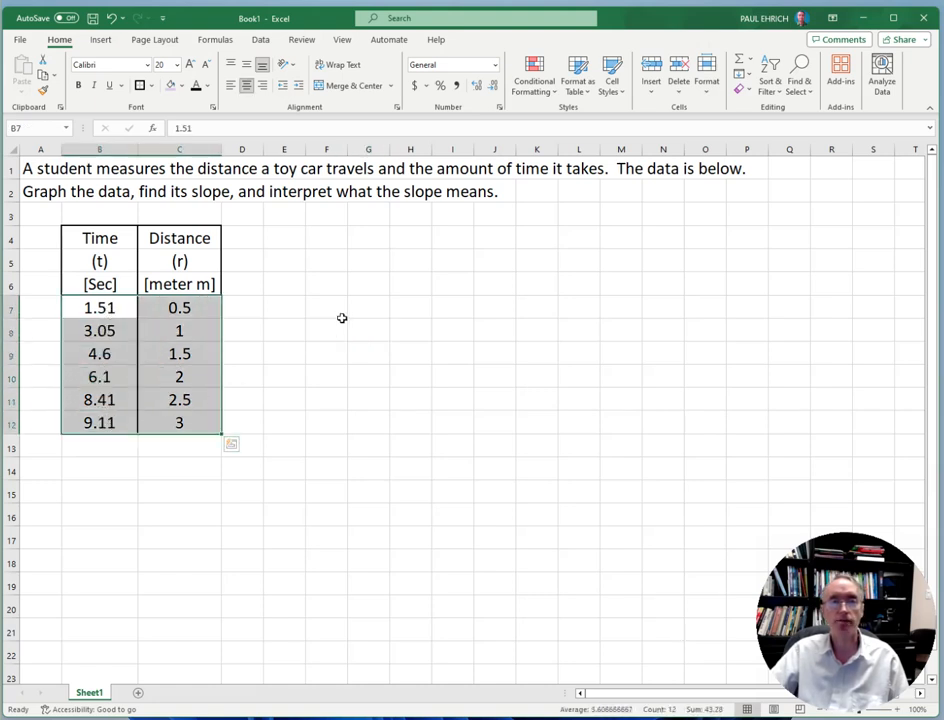
click(183, 88)
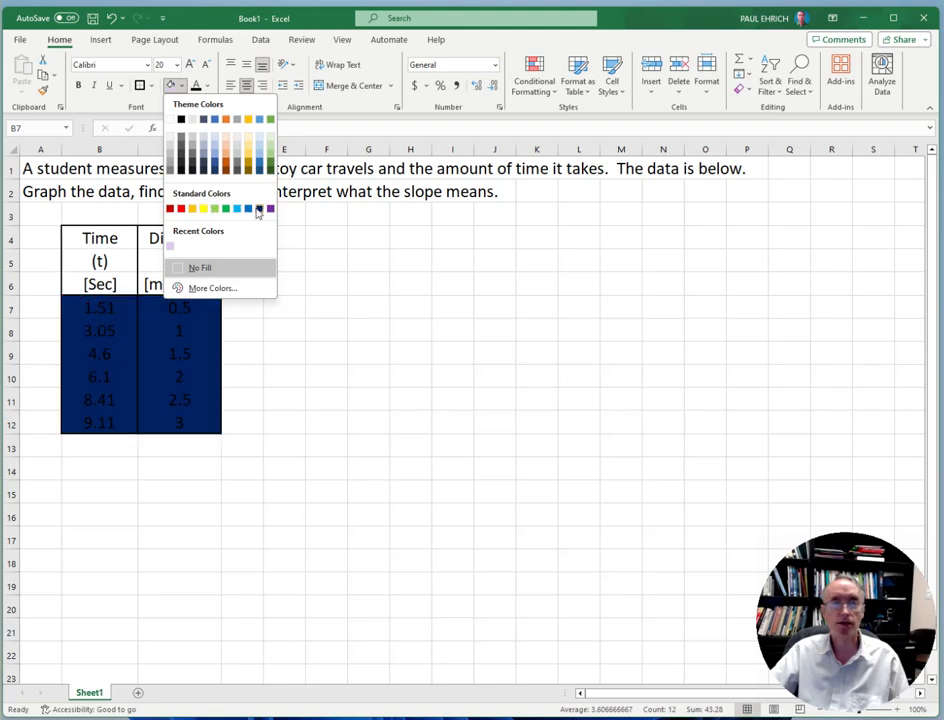
click(204, 209)
click(316, 278)
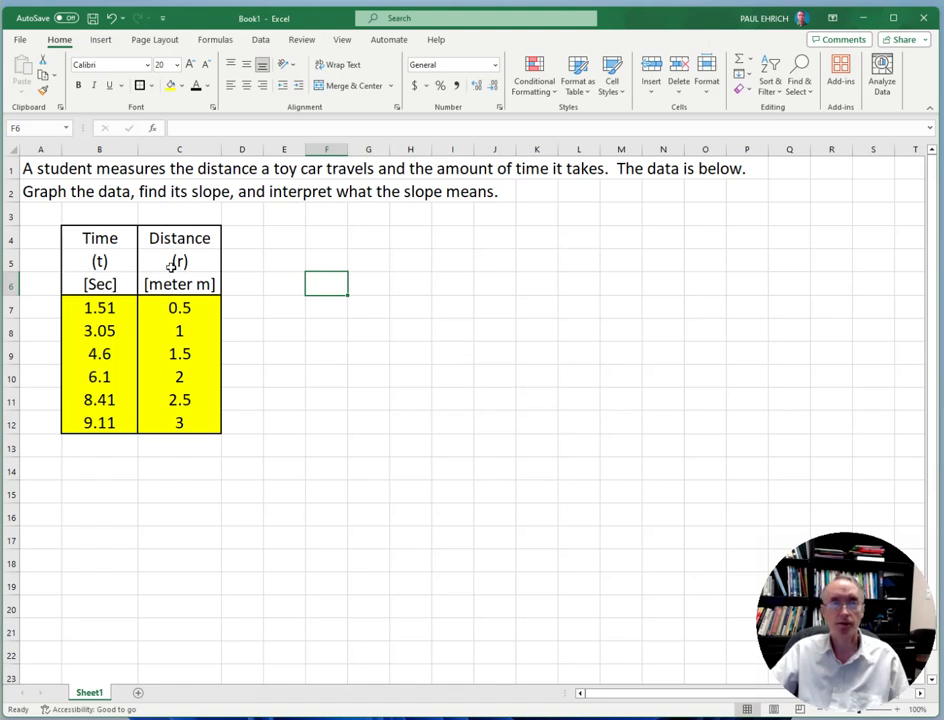
Fill the column headings in B4:C6 with standard purple
drag(108, 237, 146, 284)
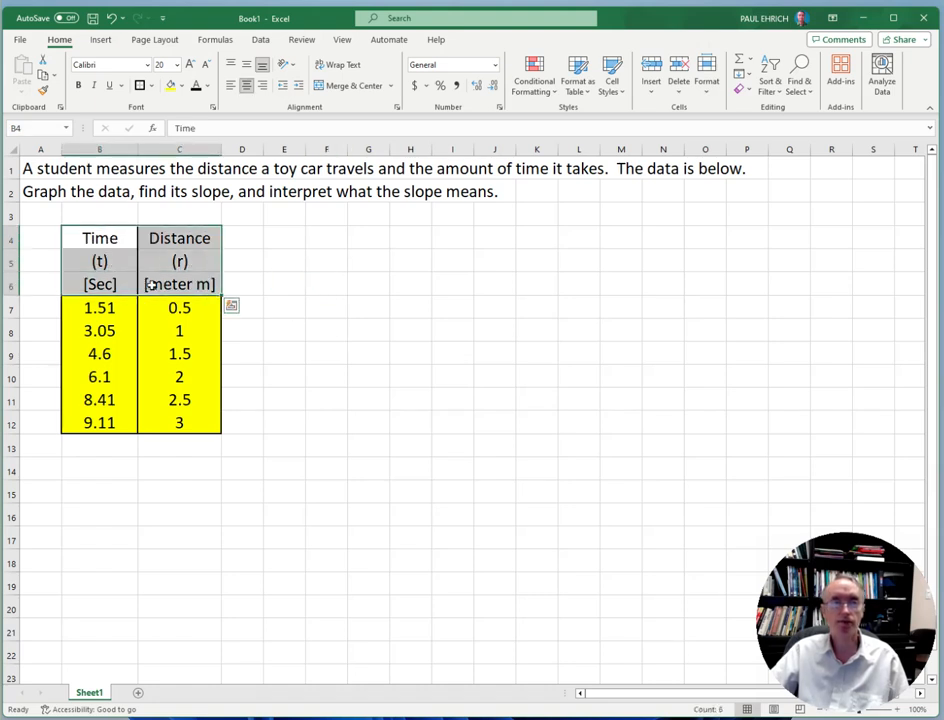
click(184, 88)
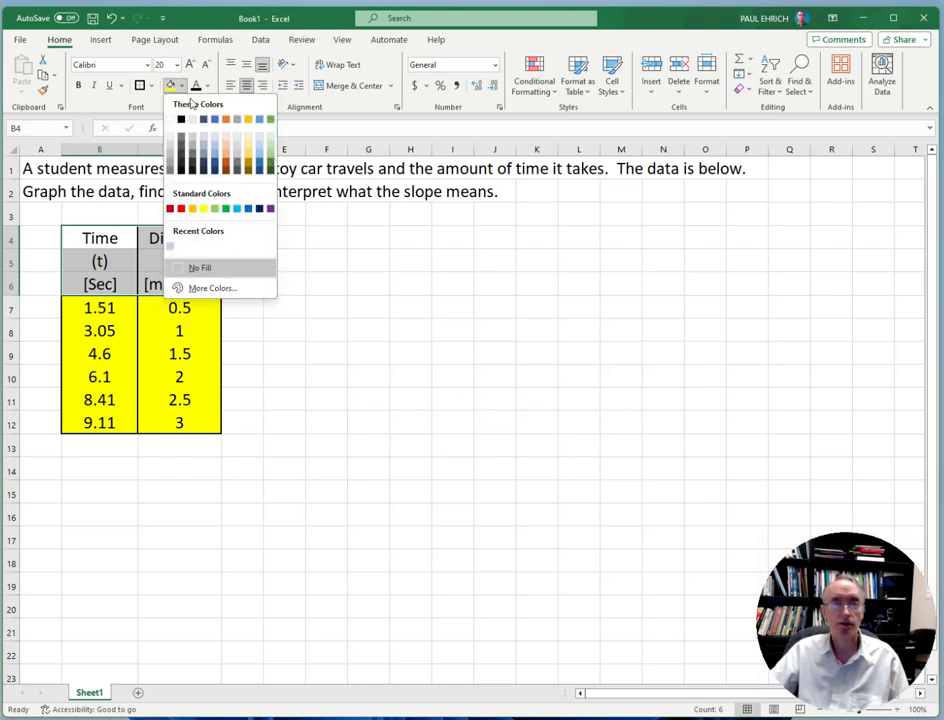
click(270, 210)
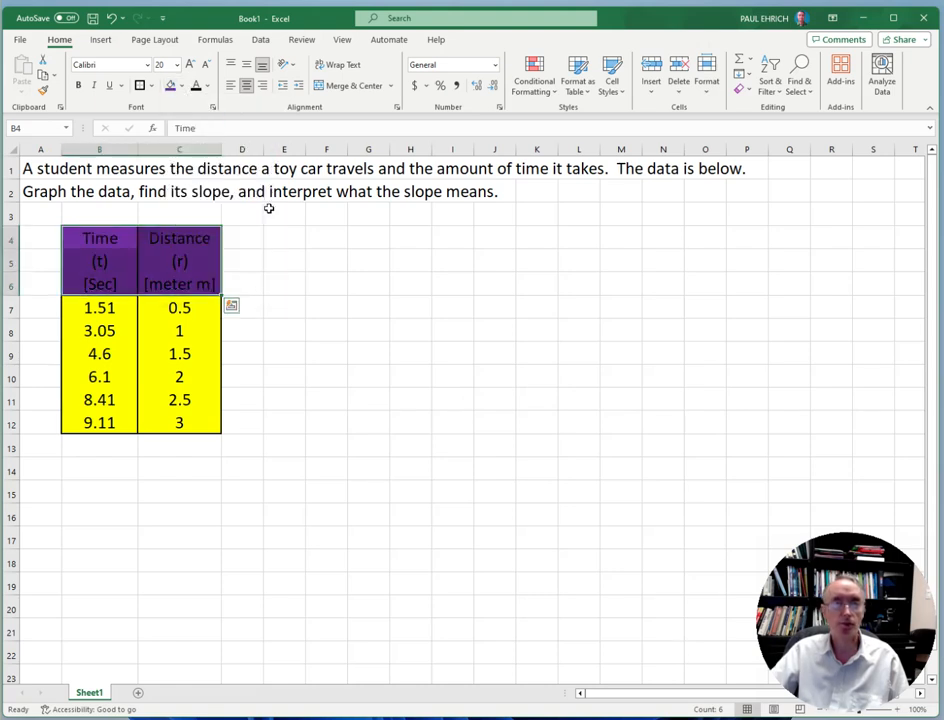
click(329, 243)
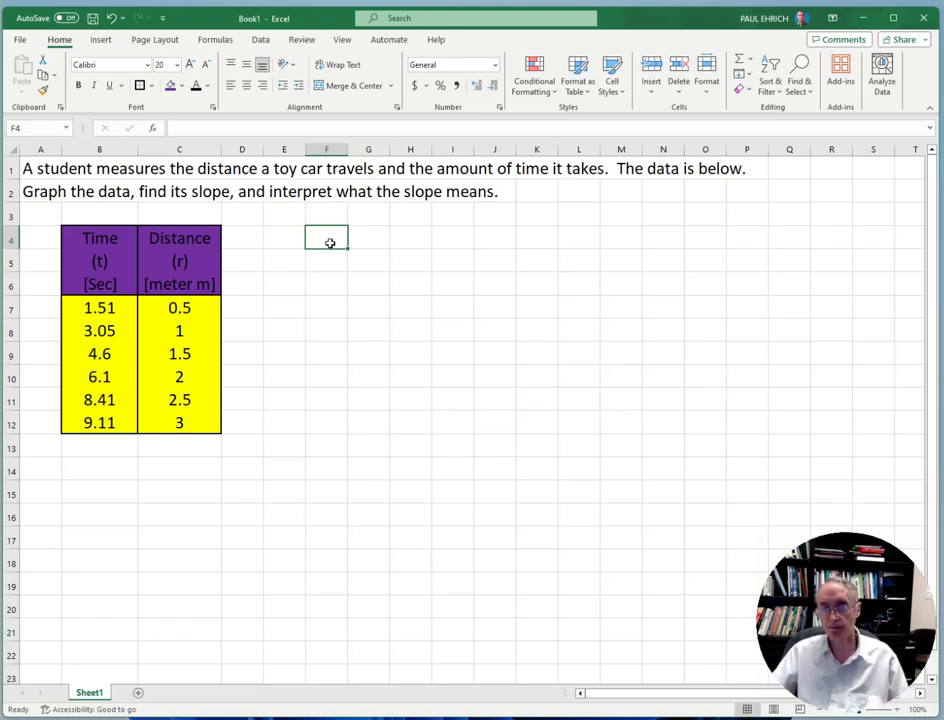
Lighten the purple fill of the headings in B4:C6 to the custom color #E2CFF1
drag(104, 234, 160, 284)
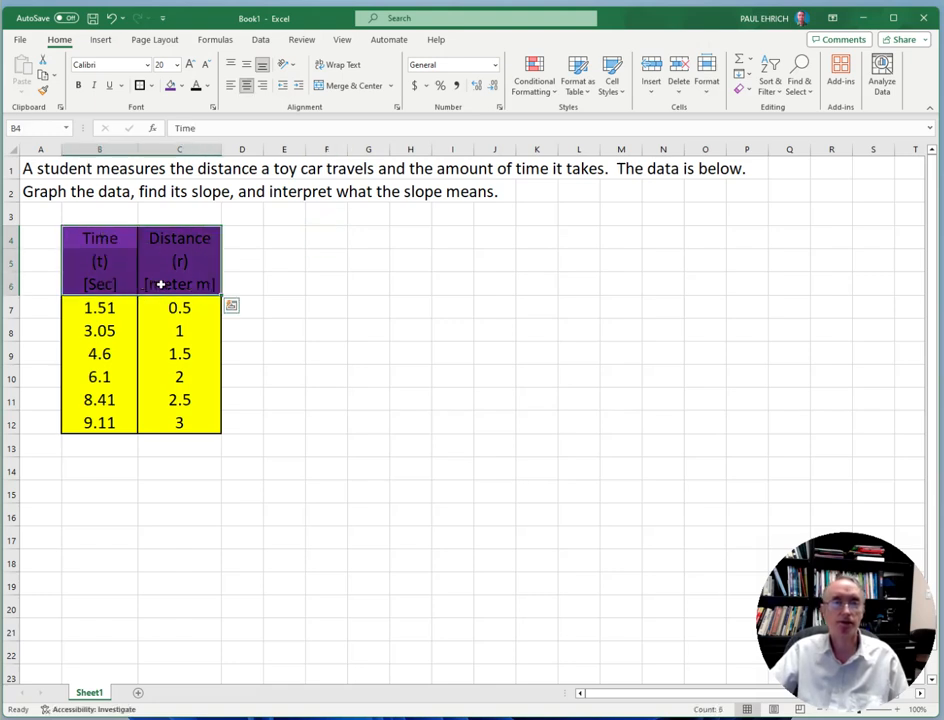
click(183, 88)
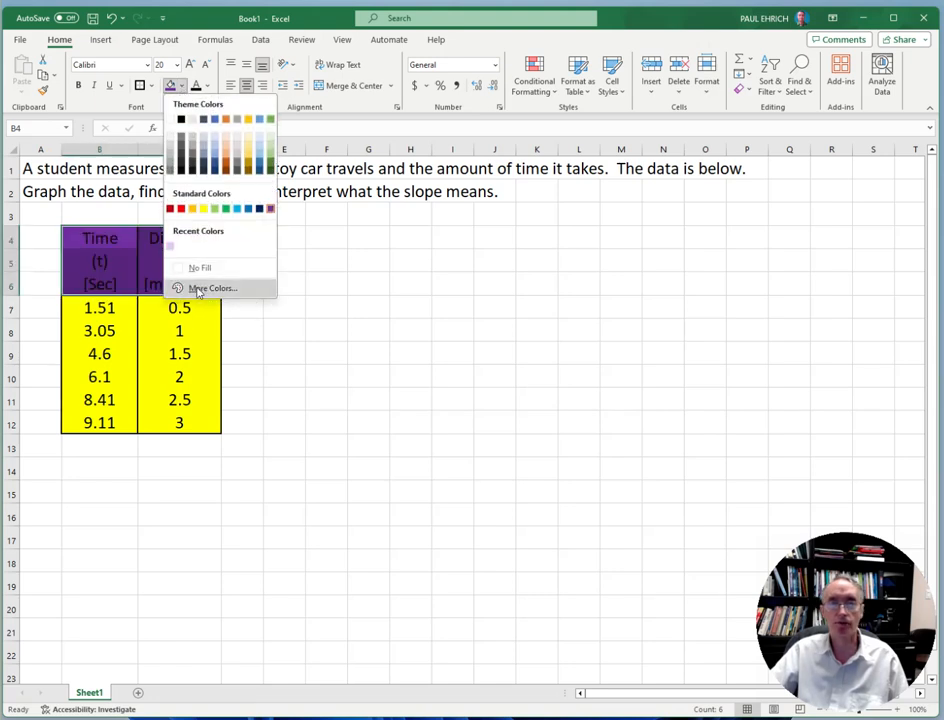
click(198, 289)
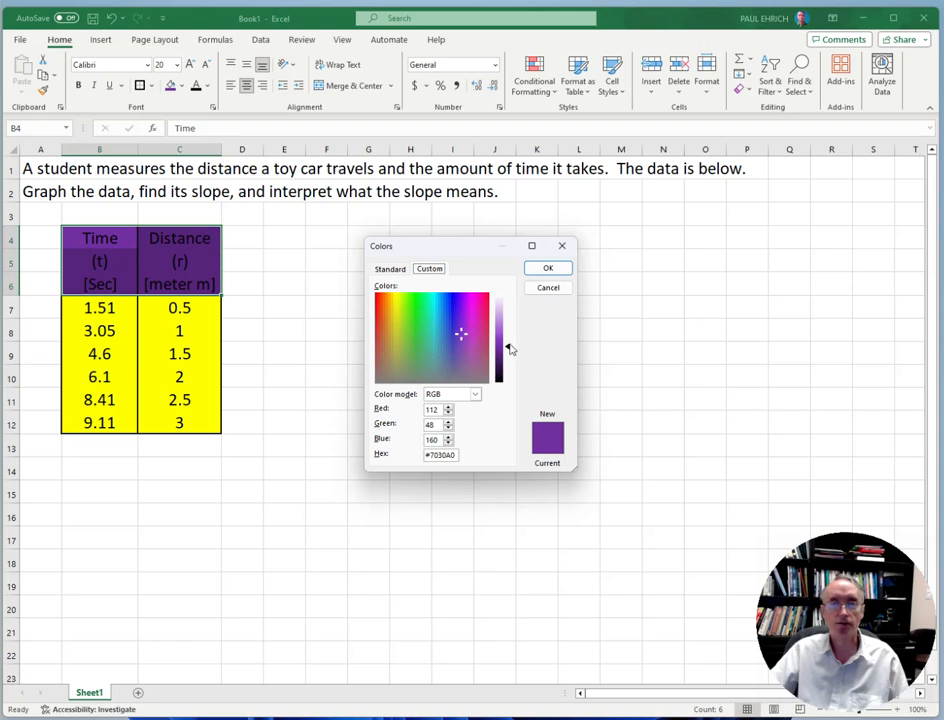
drag(509, 349, 507, 310)
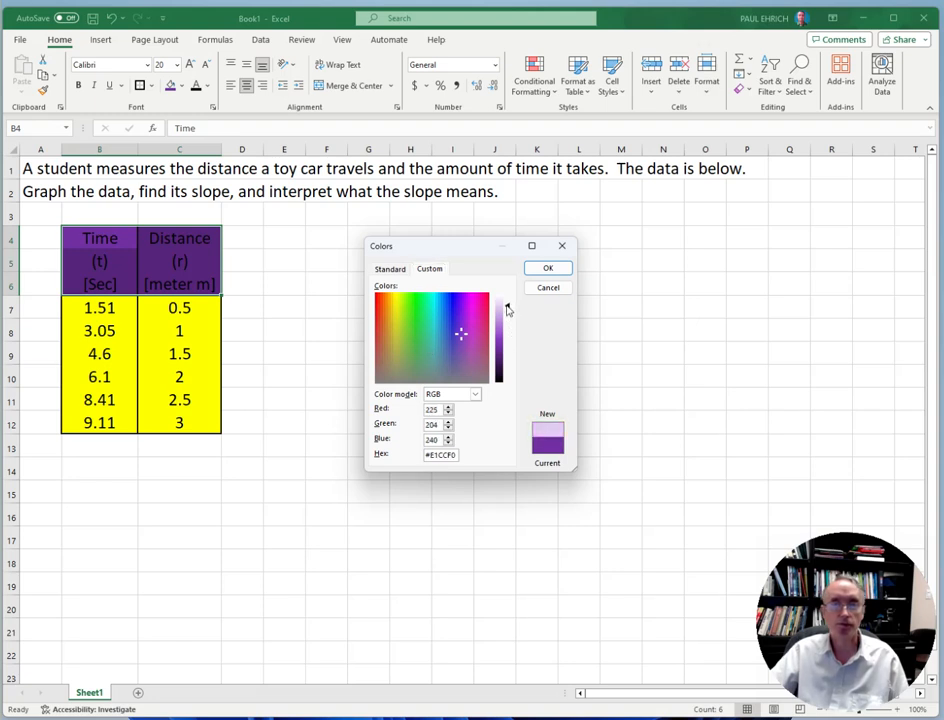
click(548, 268)
click(412, 328)
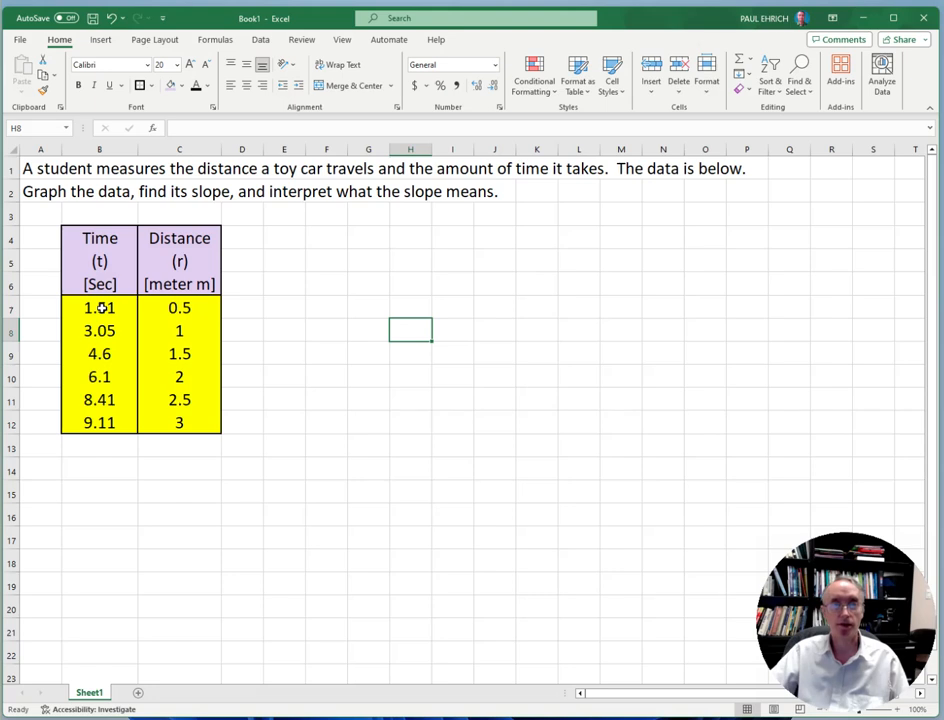
Try entering the first distance together with its unit, as 0.5 m in C7
click(163, 306)
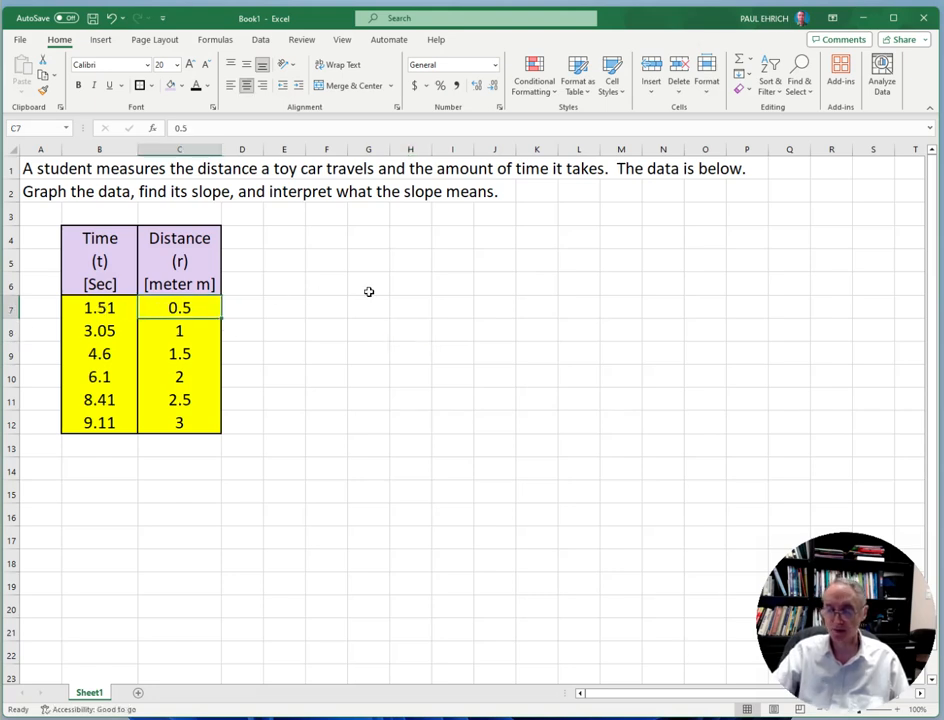
text(0.5)
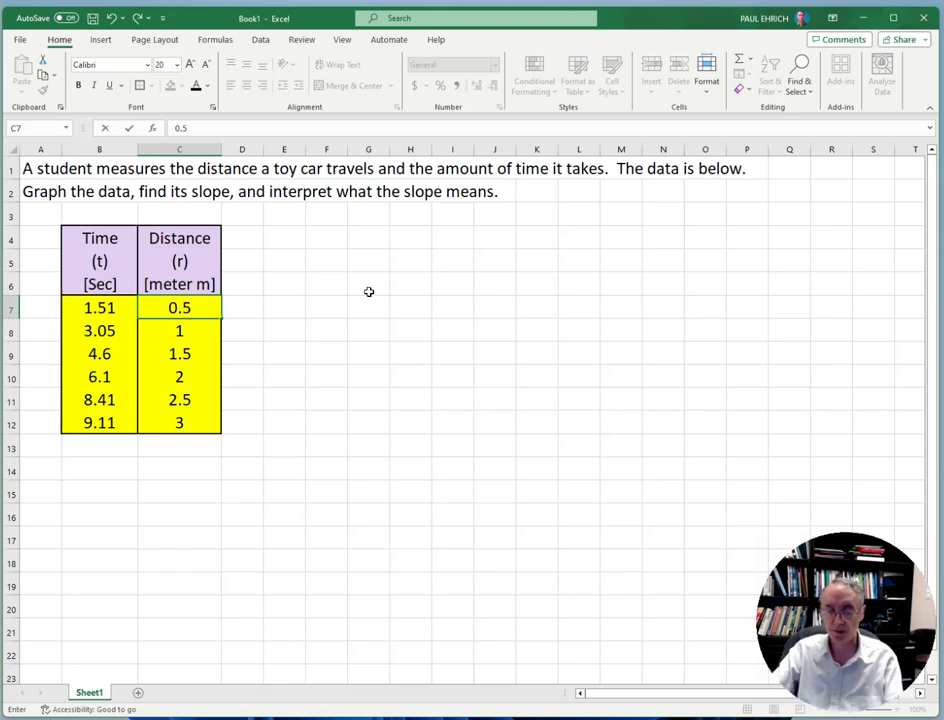
text( m)
key(Return)
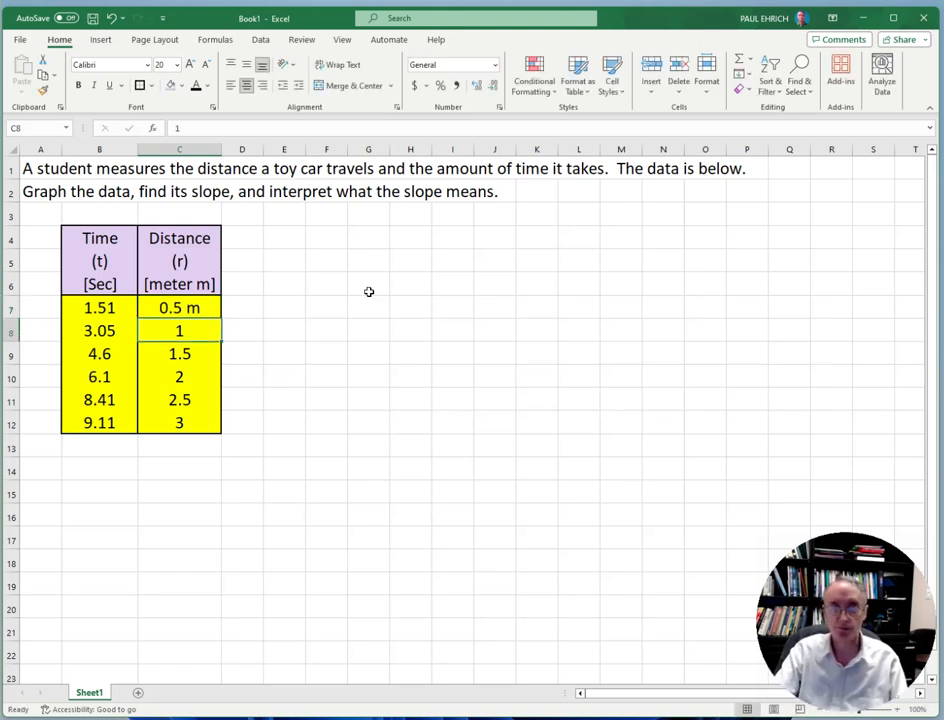
Remove the unit from the first distance in C7 so the cell holds only 0.5
click(178, 308)
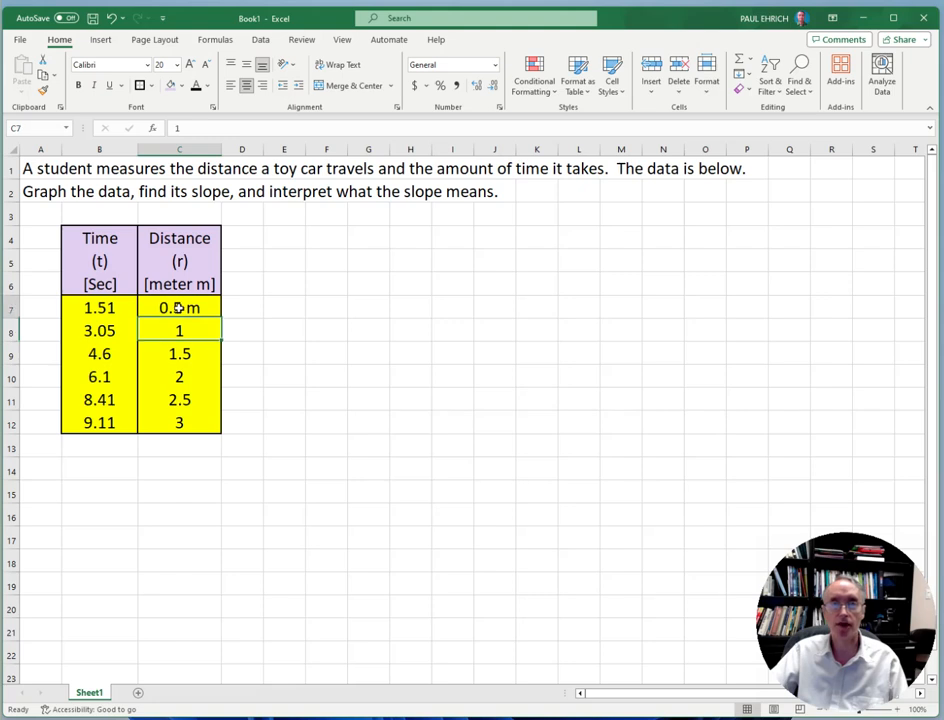
click(201, 126)
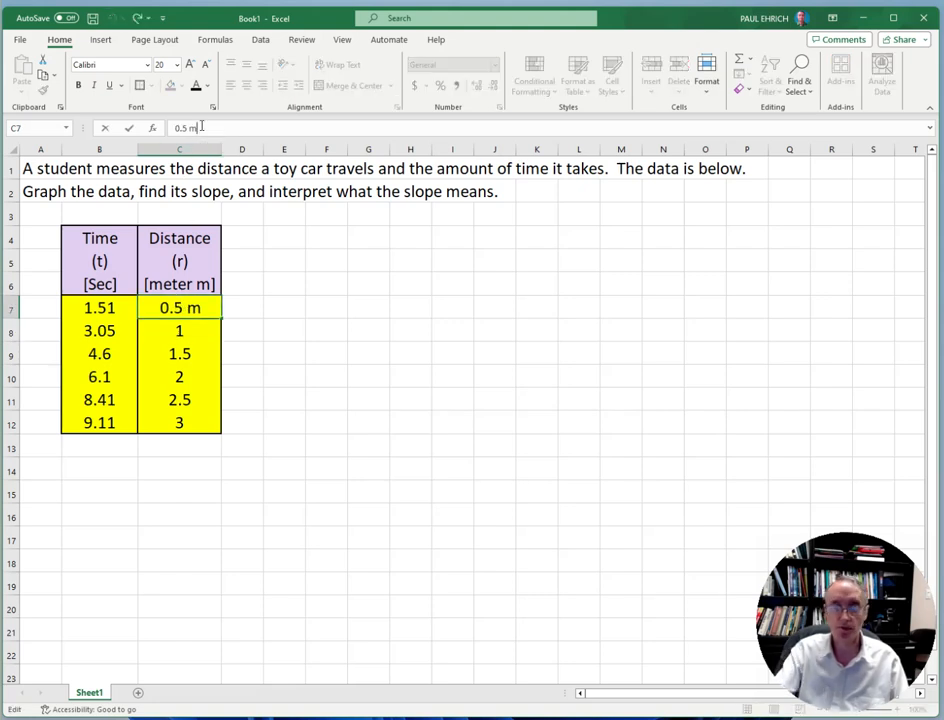
key(BackSpace)
key(BackSpace)
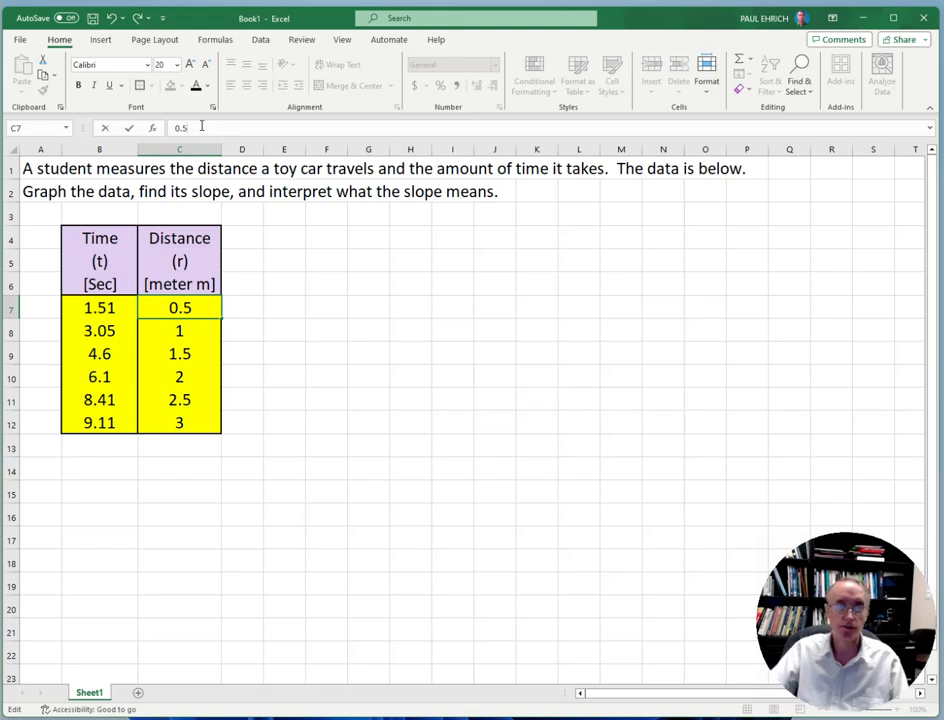
click(293, 349)
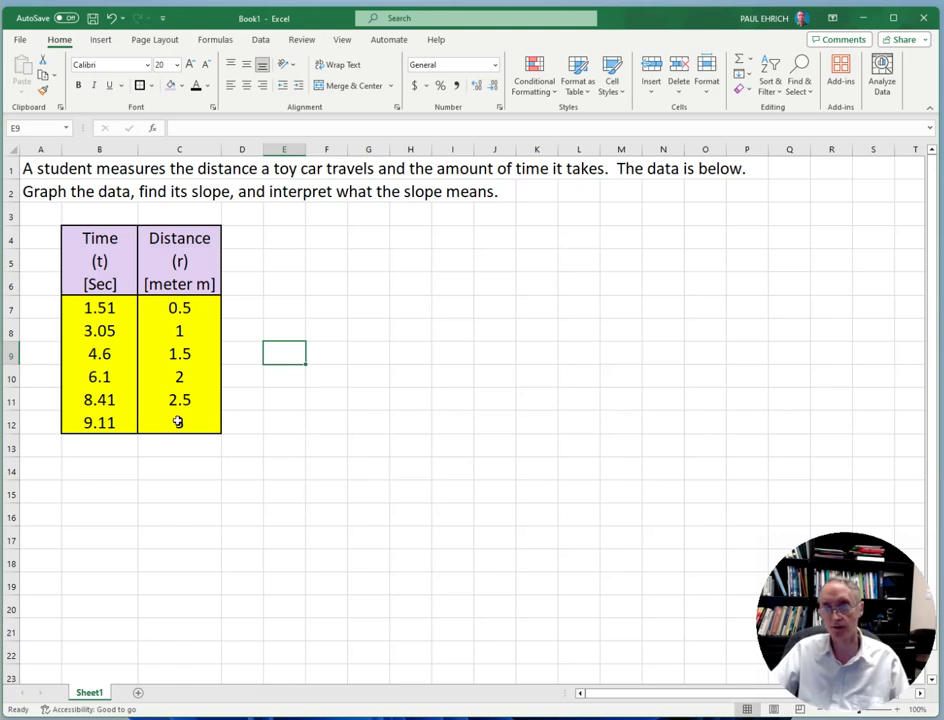
drag(105, 307, 170, 422)
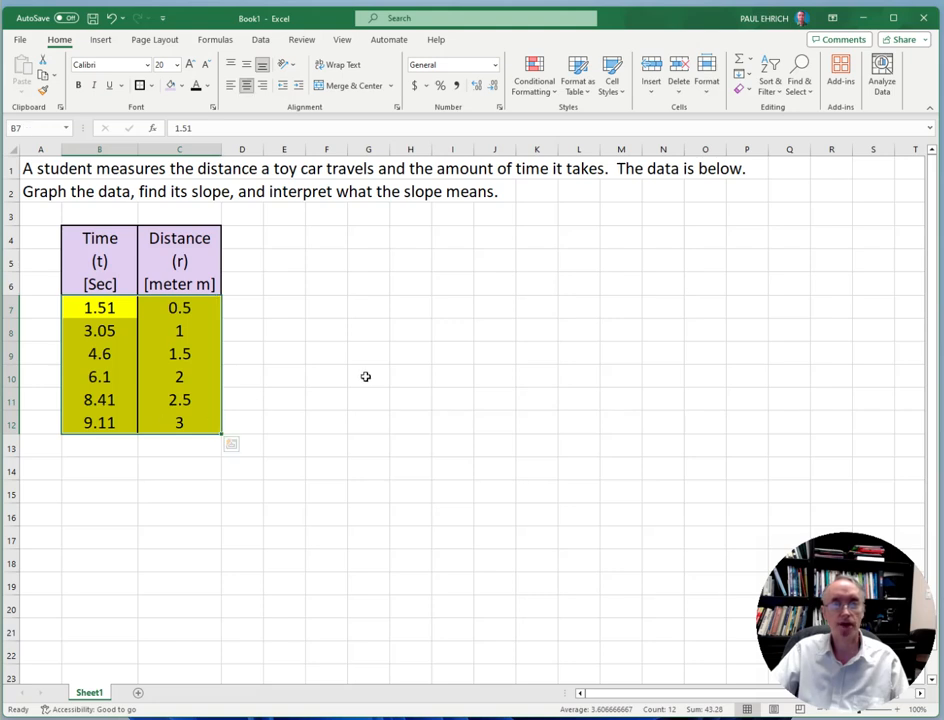
click(92, 237)
drag(92, 237, 157, 422)
click(320, 400)
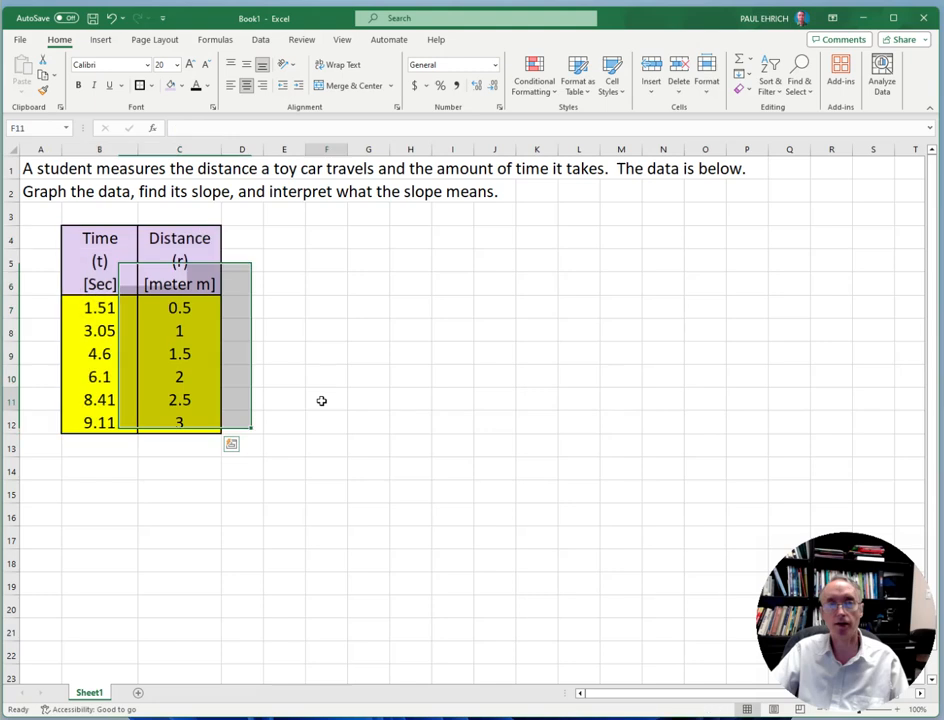
Insert a scatter chart with smooth lines and markers from B7:C12 and enlarge it to span about F3:P16
drag(114, 307, 175, 422)
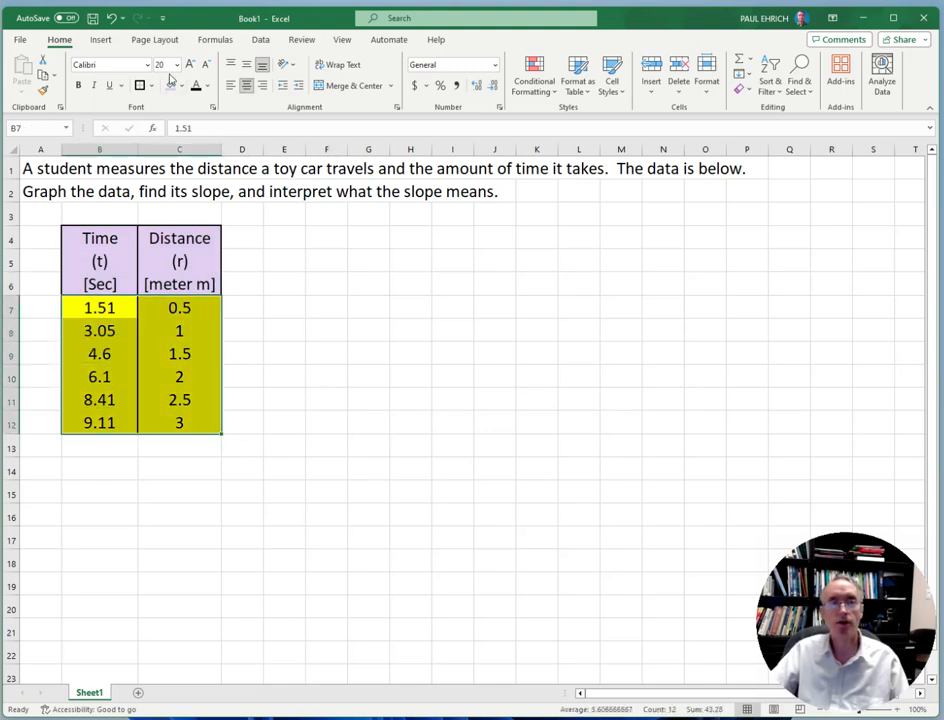
click(102, 40)
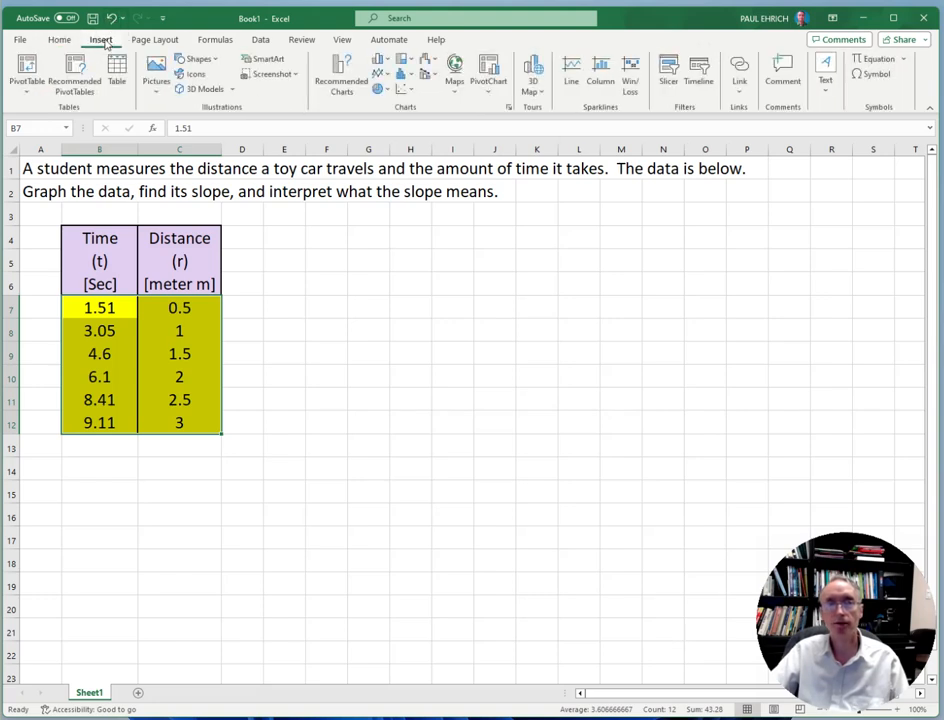
click(405, 91)
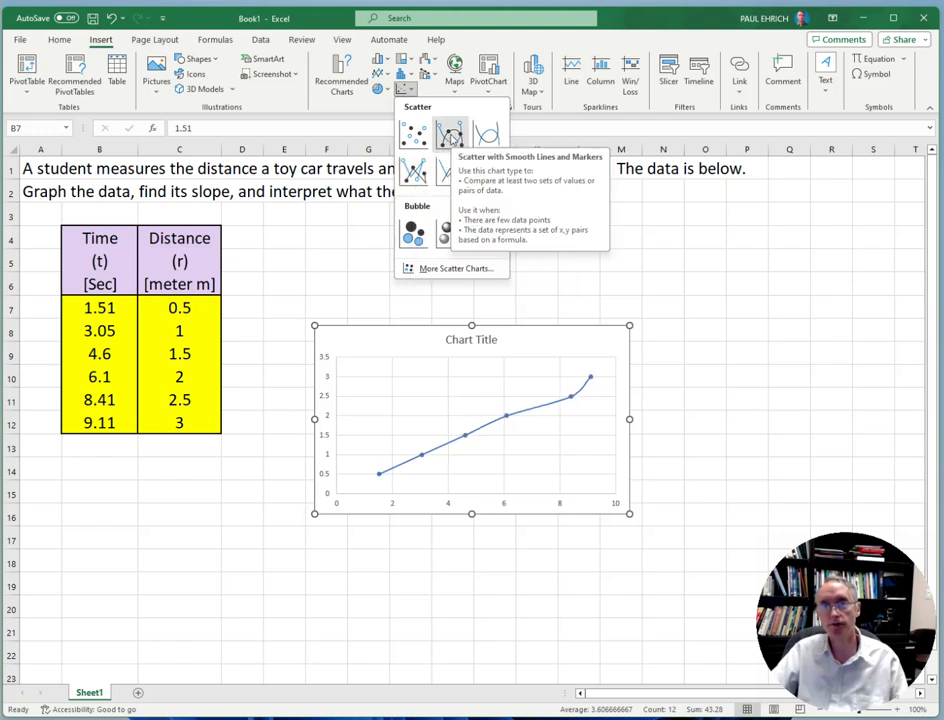
click(451, 133)
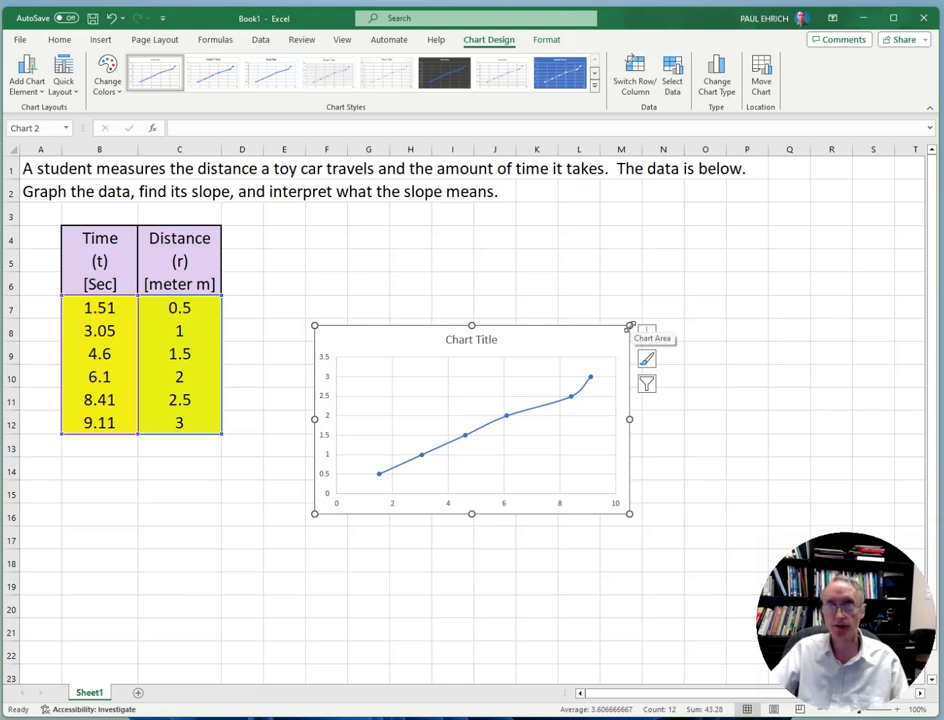
drag(629, 326, 751, 218)
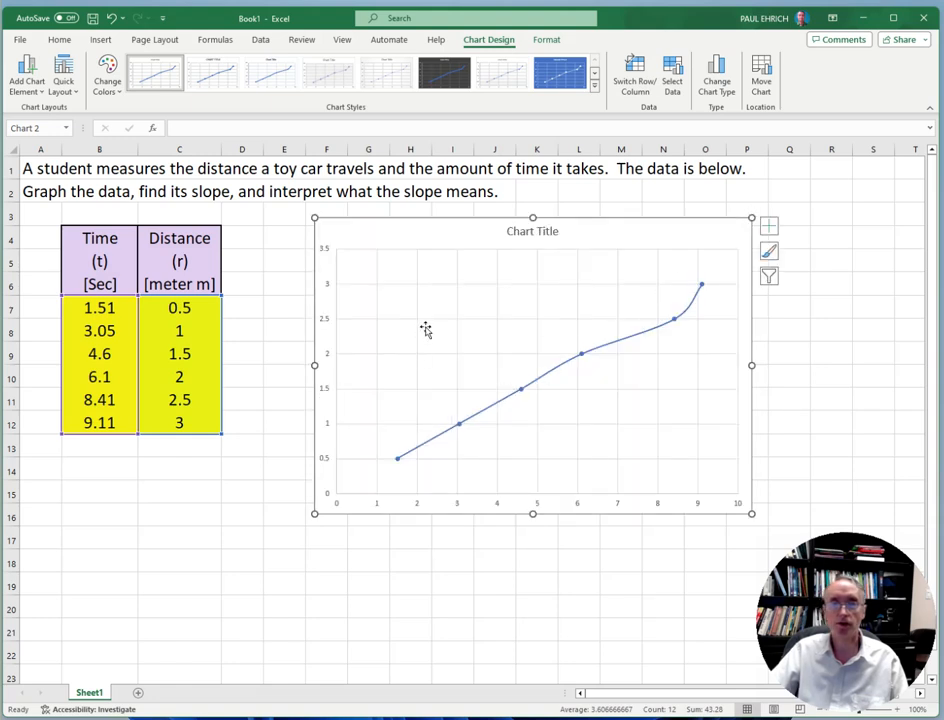
Widen the chart so its left edge lies in column D, and title it "Distance Versus Time of a Toy Car"
drag(315, 365, 251, 365)
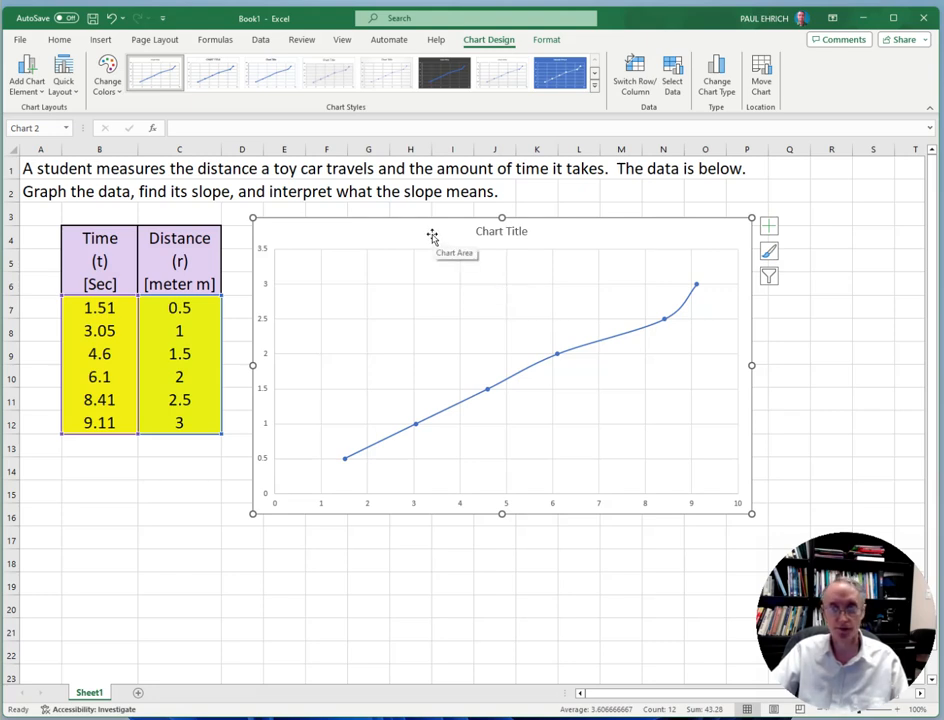
click(484, 232)
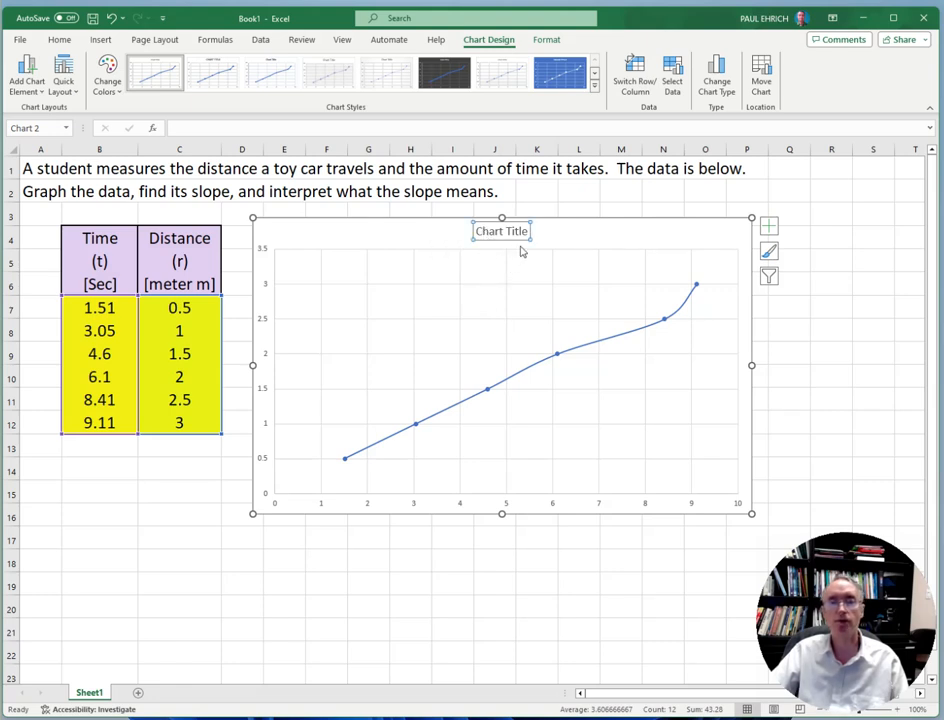
click(522, 231)
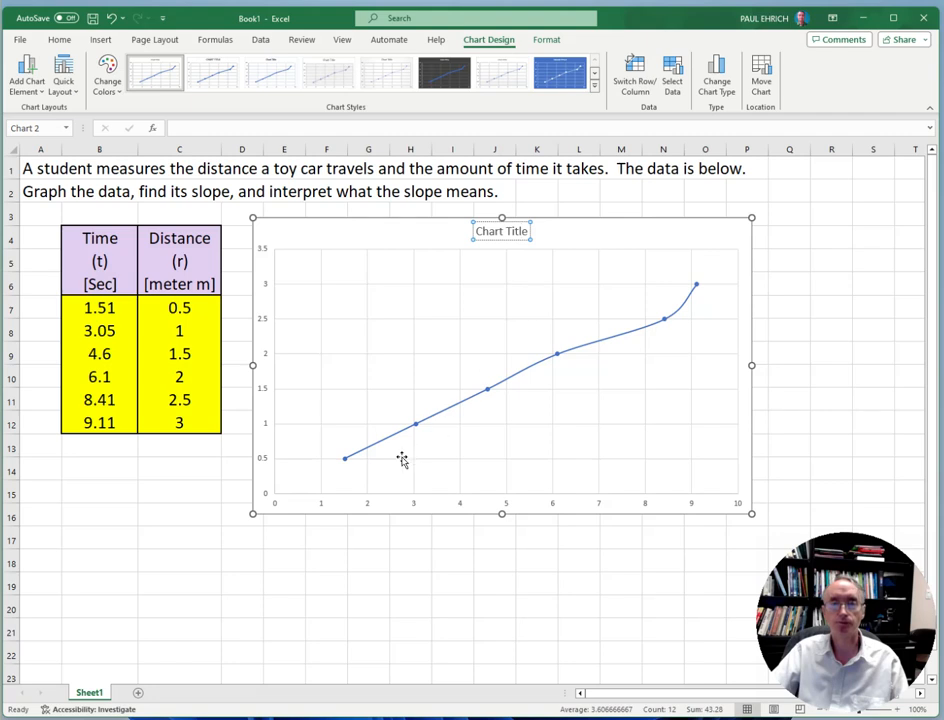
key(BackSpace)
key(BackSpace)
key(BackSpace)
key(BackSpace)
key(BackSpace)
key(BackSpace)
key(BackSpace)
key(BackSpace)
key(BackSpace)
key(BackSpace)
key(BackSpace)
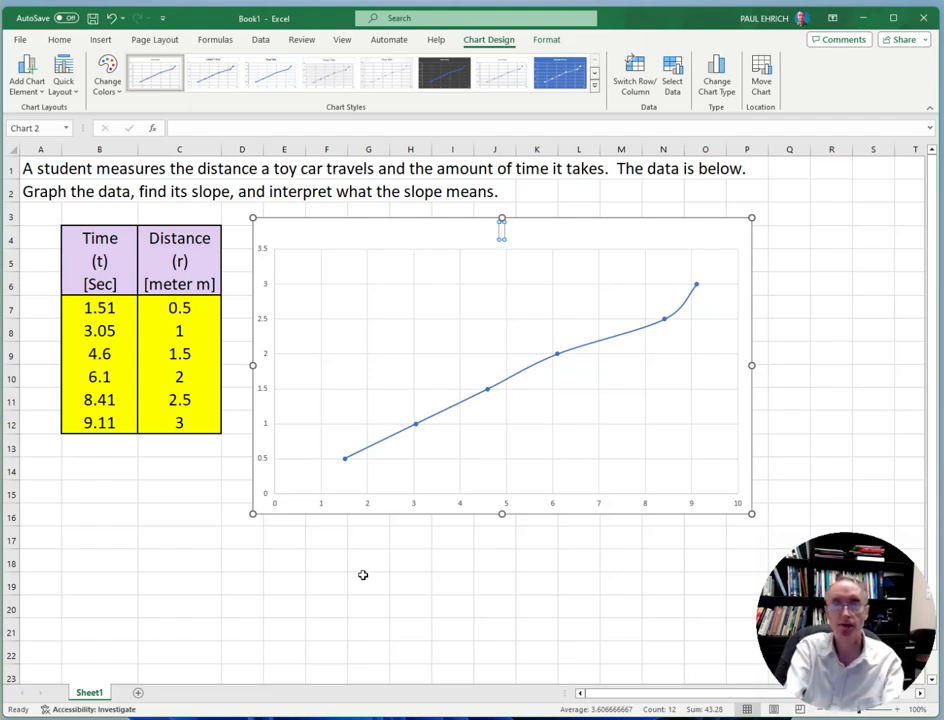
text(Dis)
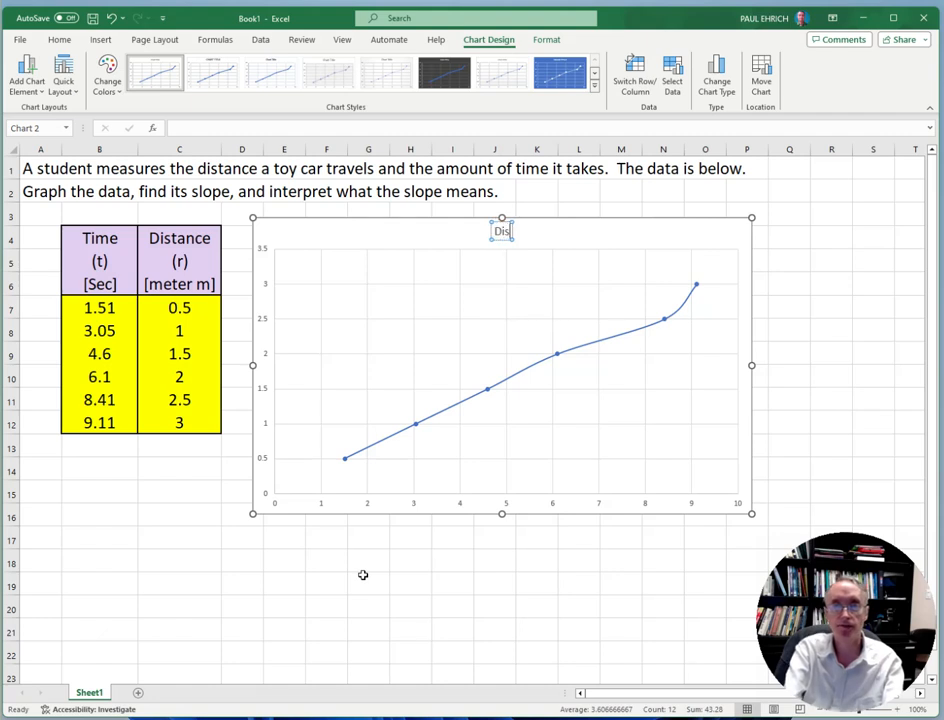
text(tance)
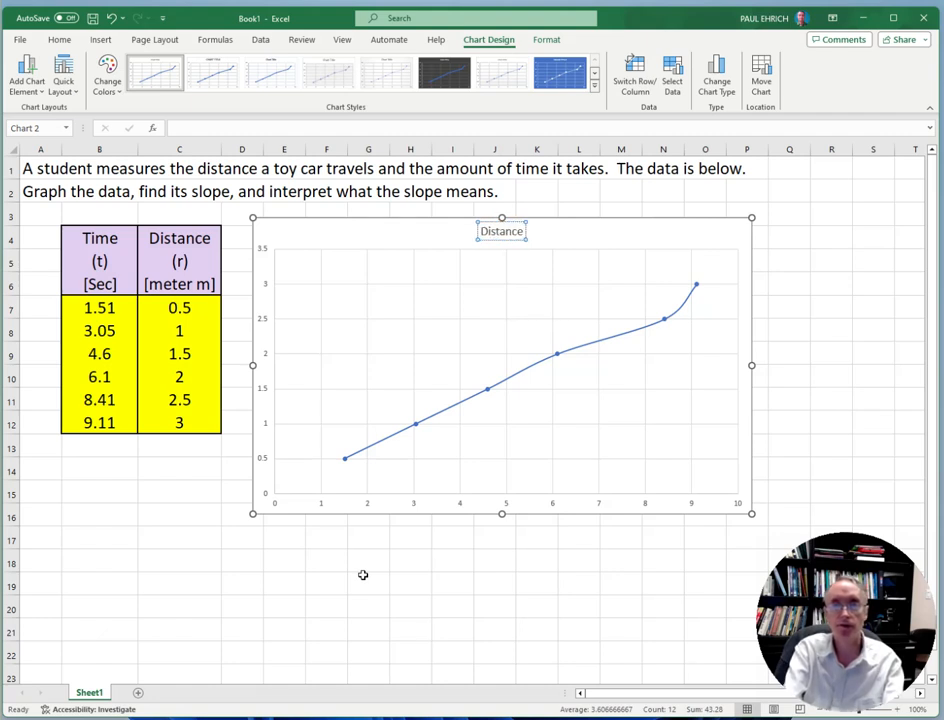
text( Versus Time of)
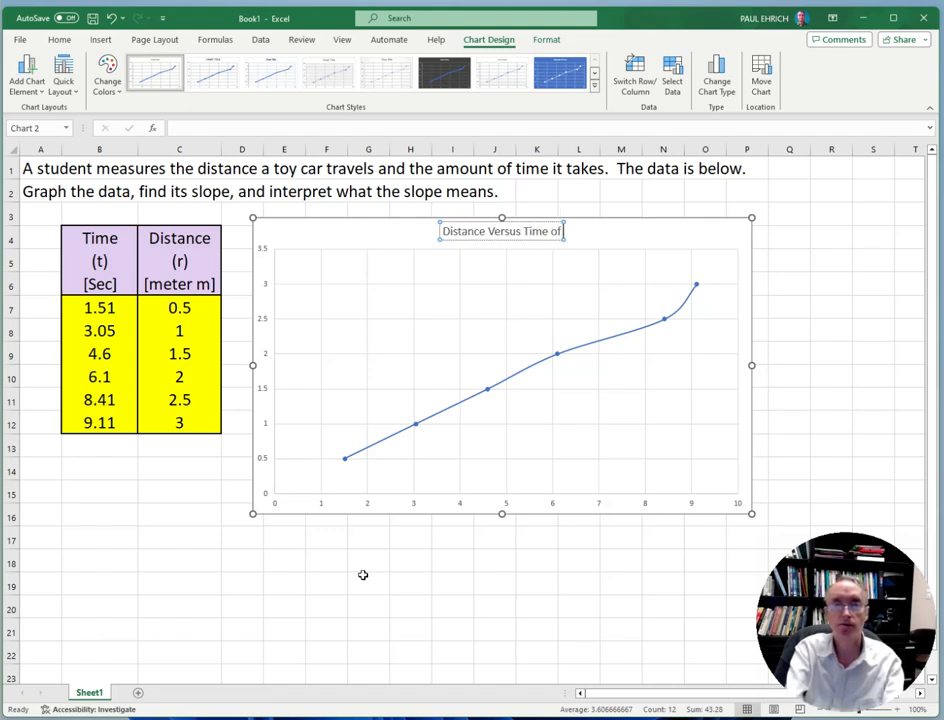
text( a To)
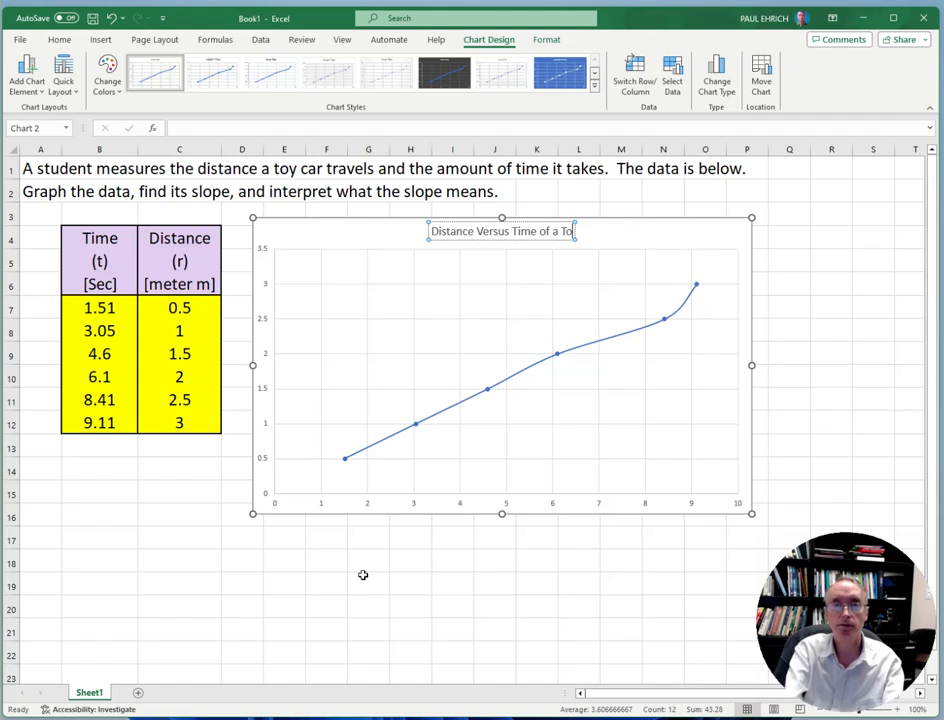
text(y Car)
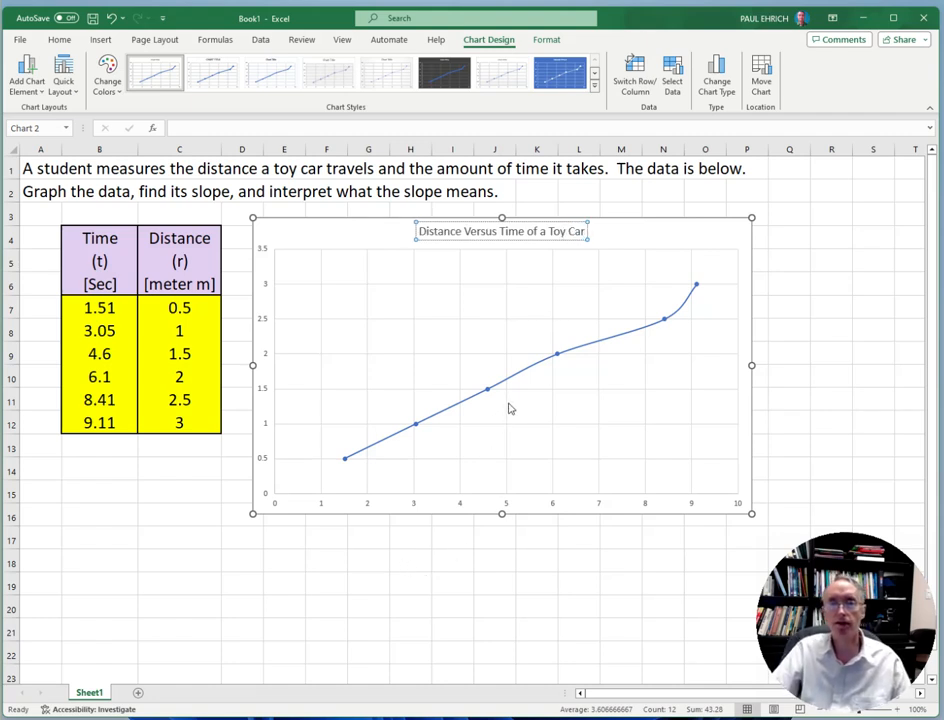
click(469, 305)
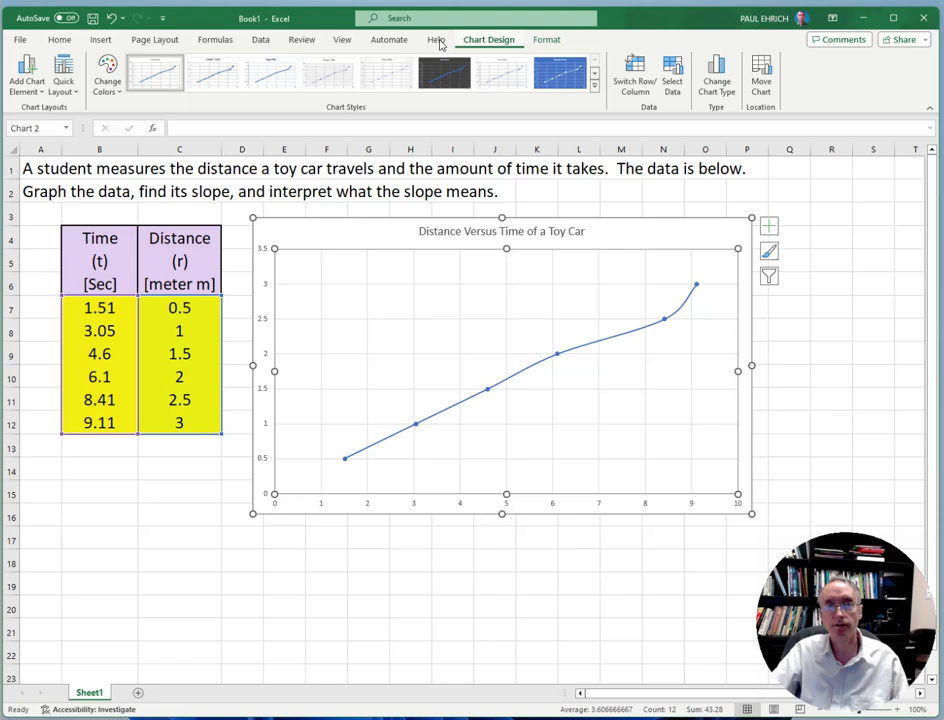
Add a primary horizontal axis title to the chart reading "Time (t) [Sec]"
click(28, 71)
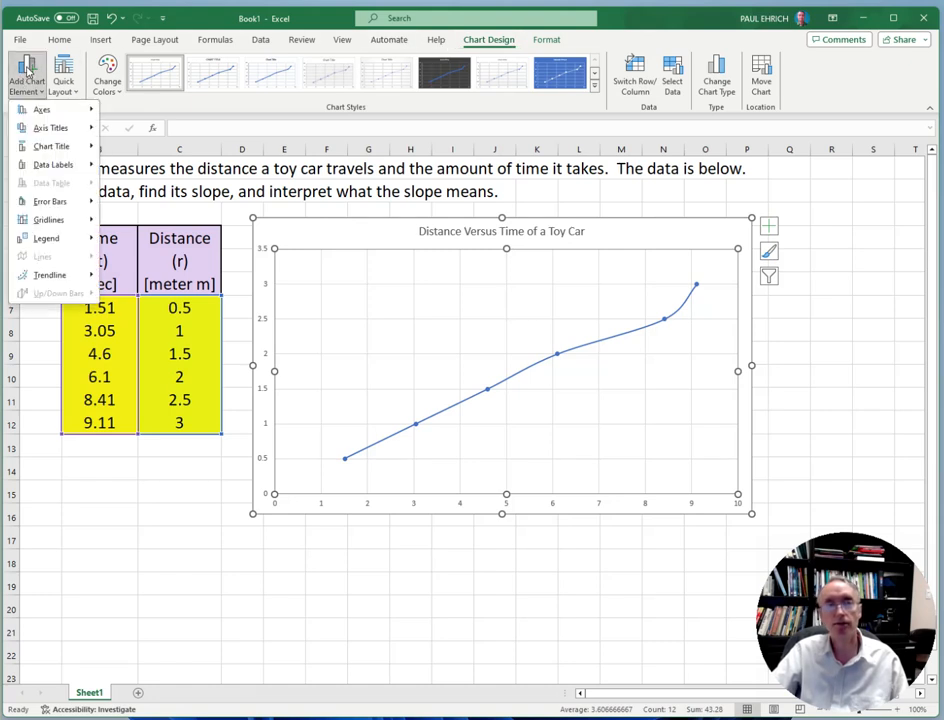
mouse_move(38, 131)
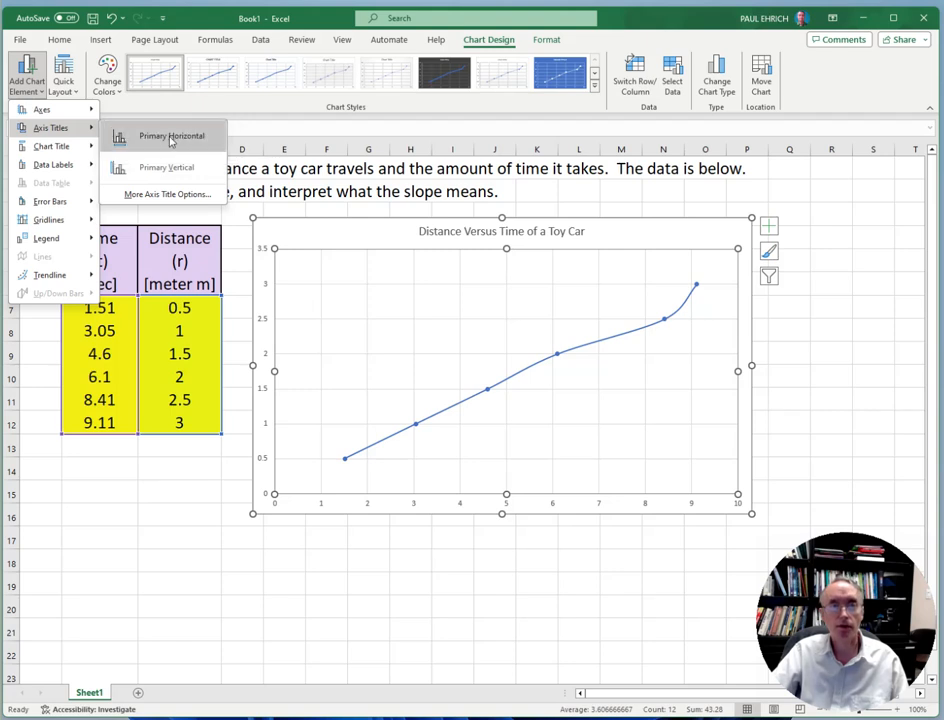
click(171, 141)
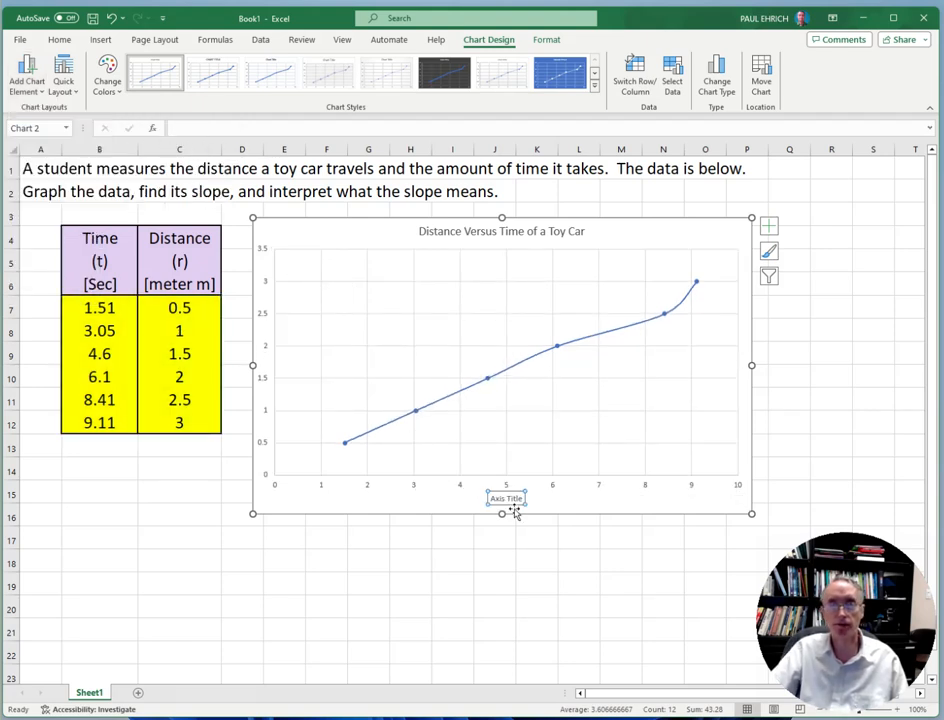
click(524, 497)
key(BackSpace)
key(BackSpace)
key(BackSpace)
key(BackSpace)
key(BackSpace)
key(BackSpace)
key(BackSpace)
key(BackSpace)
key(BackSpace)
key(BackSpace)
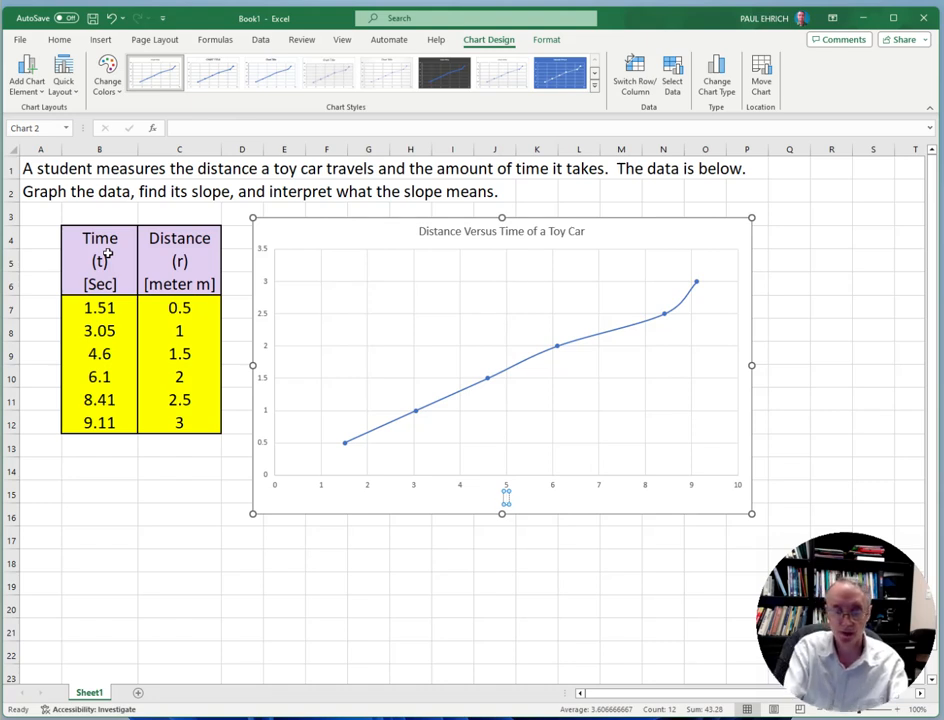
text(Time)
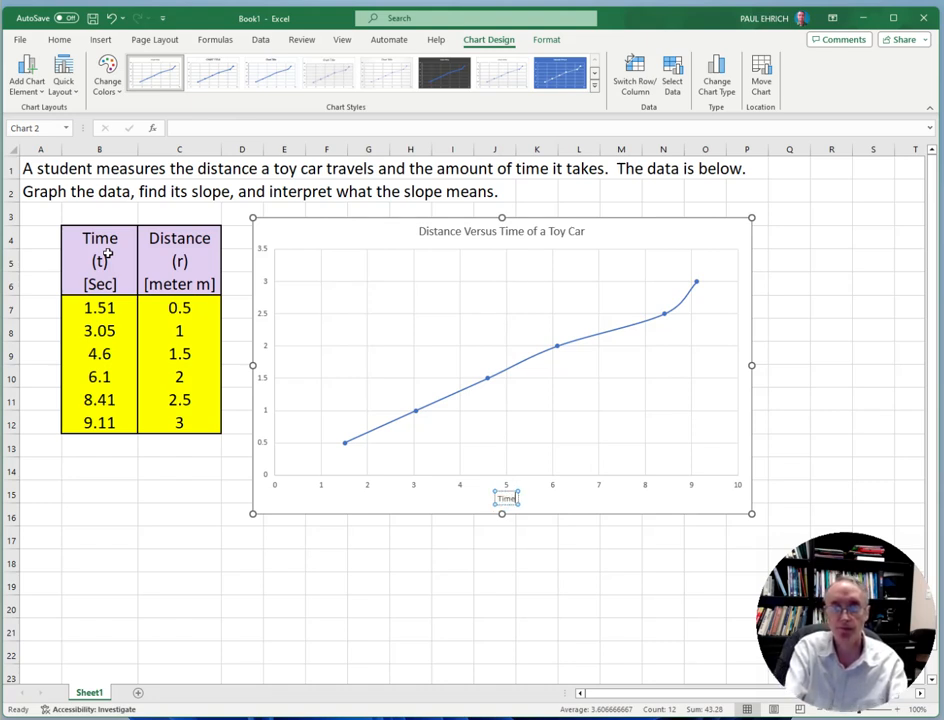
text( (t)
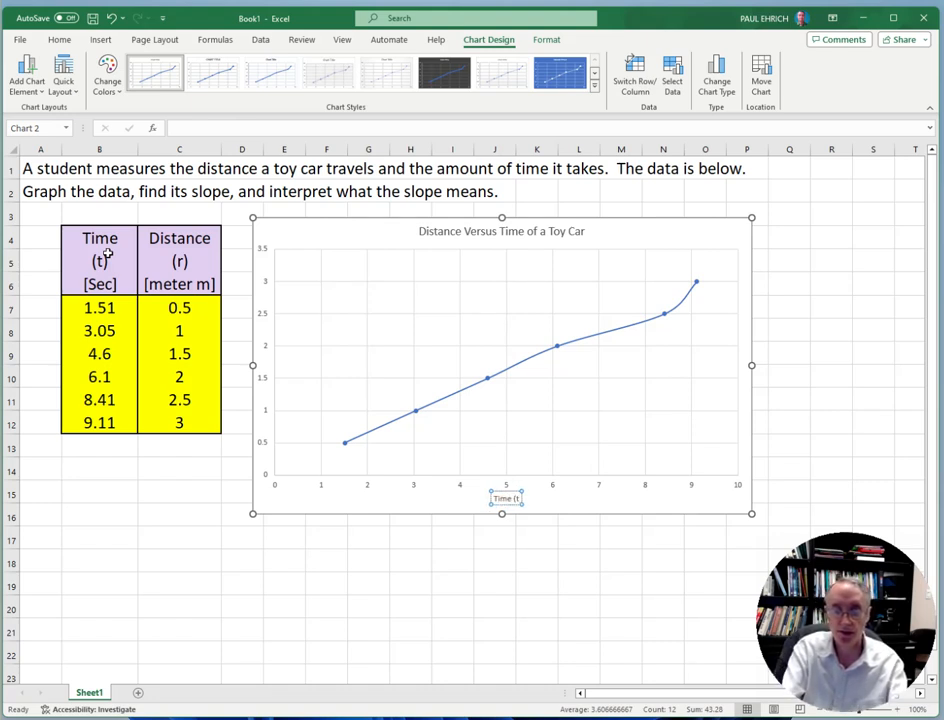
text())
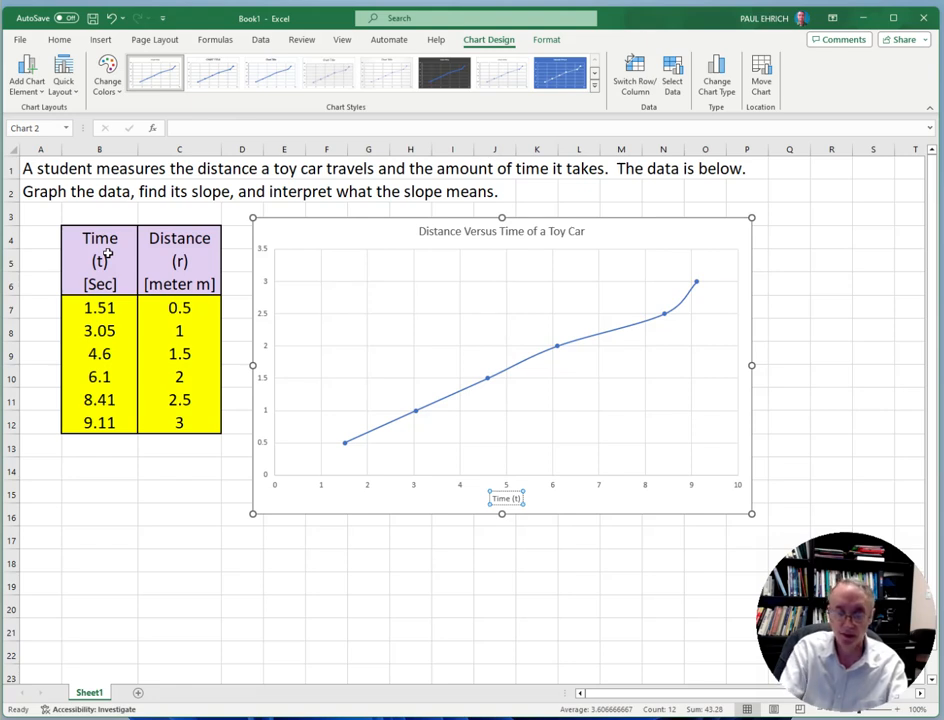
text( [Sec)
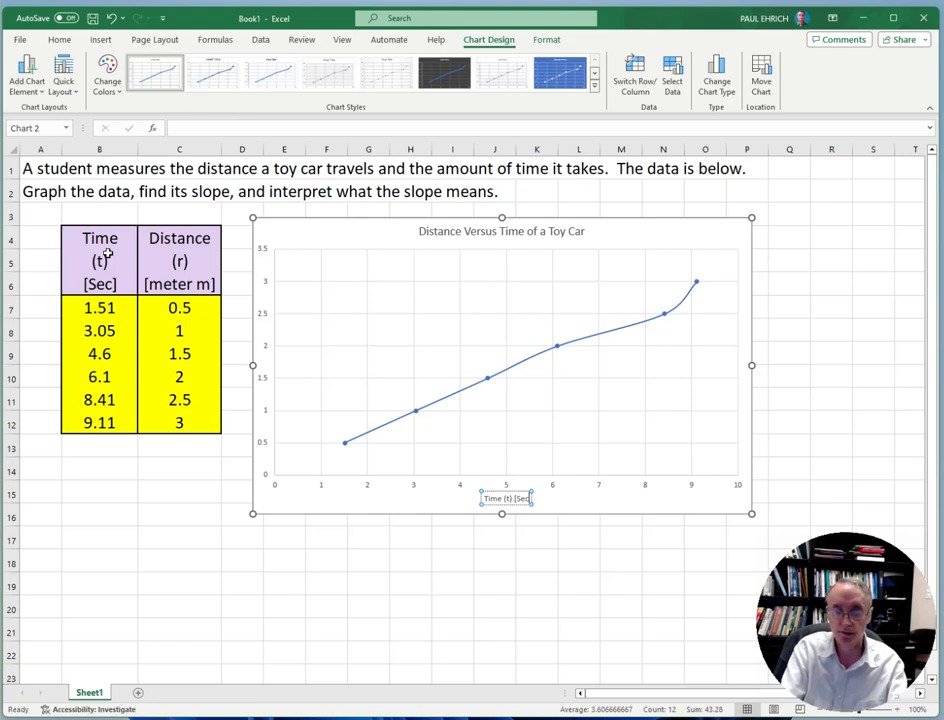
text(])
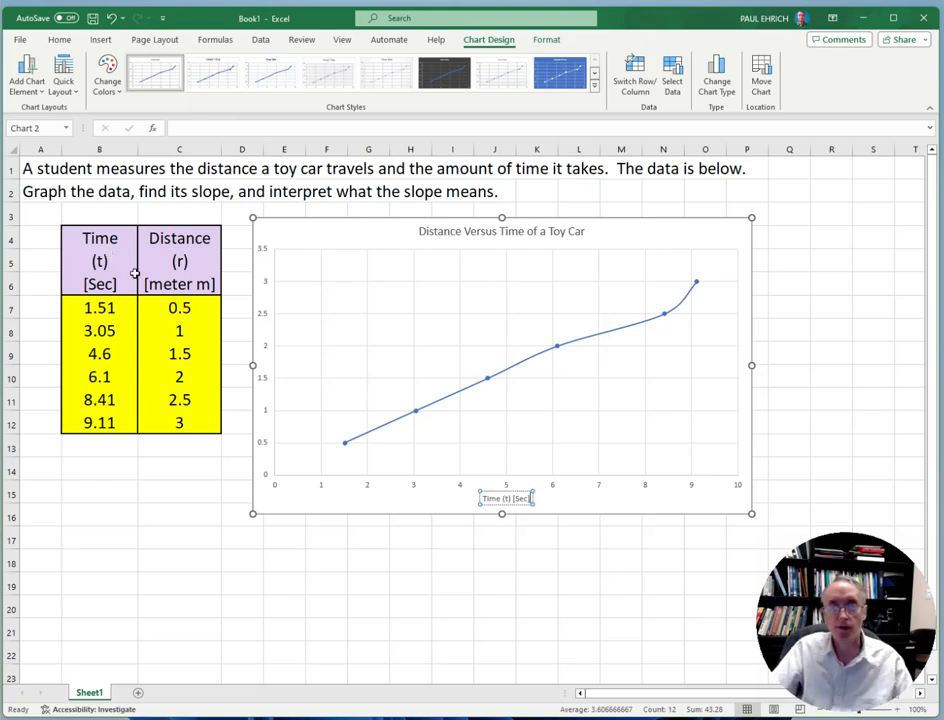
click(316, 238)
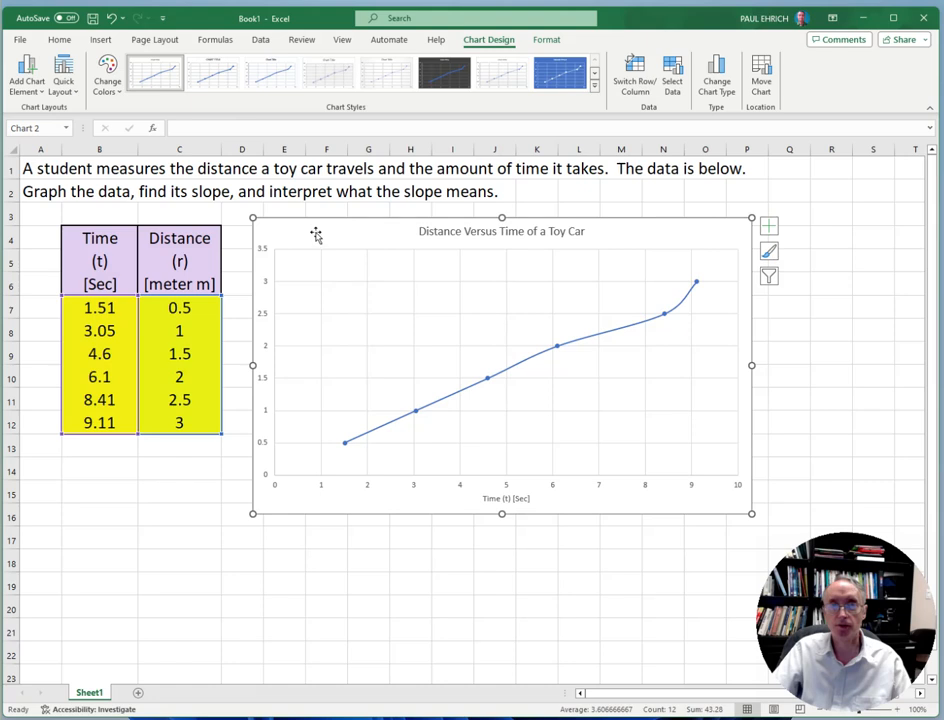
Add a primary vertical axis title to the chart reading "Distance (r) [meter]"
click(27, 70)
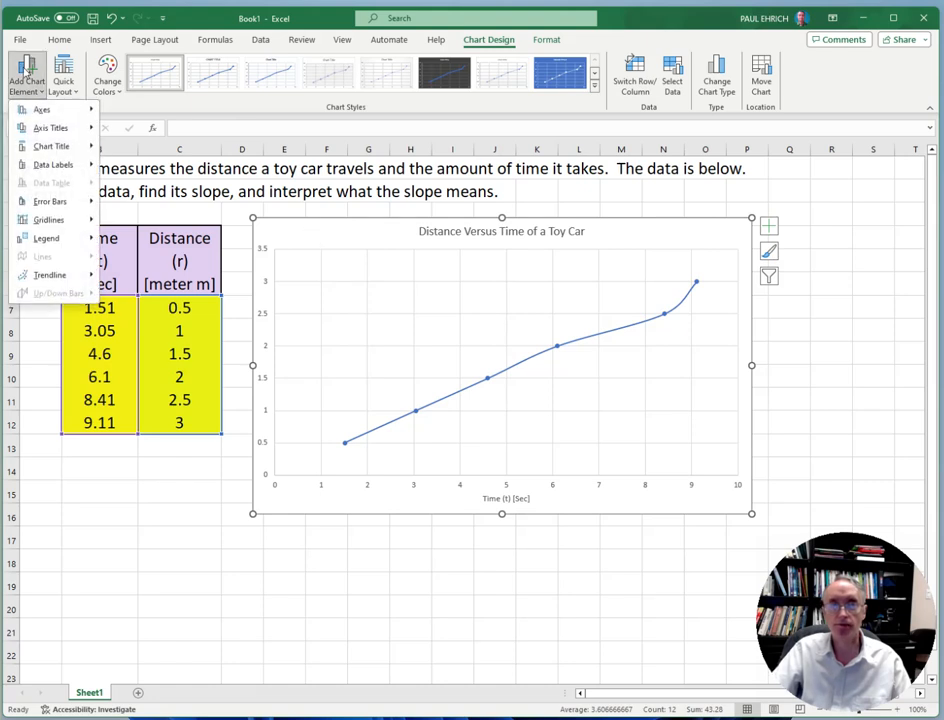
mouse_move(55, 133)
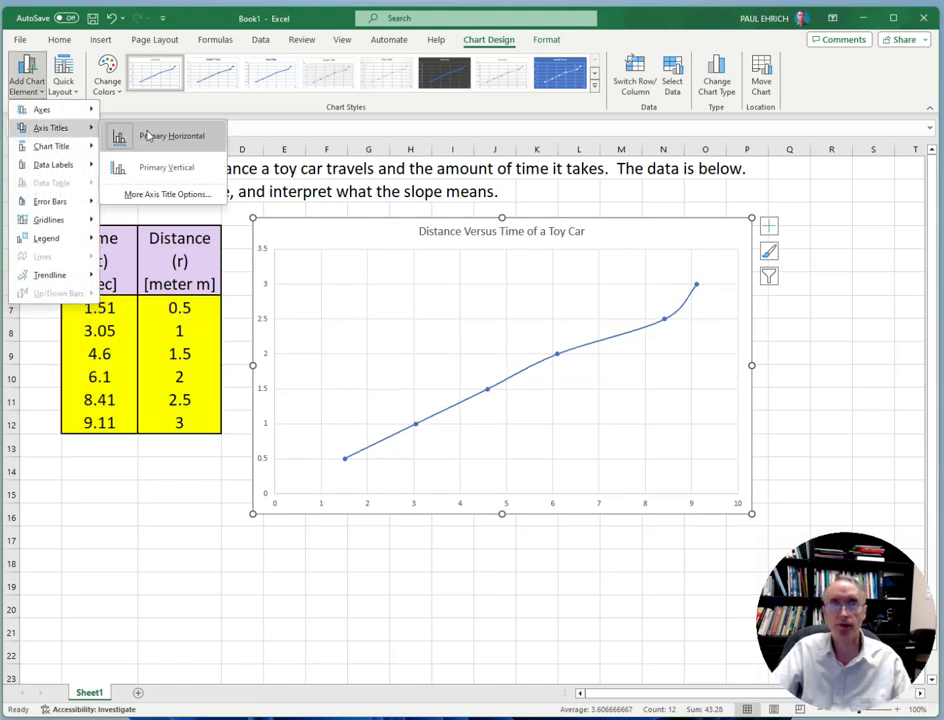
click(158, 167)
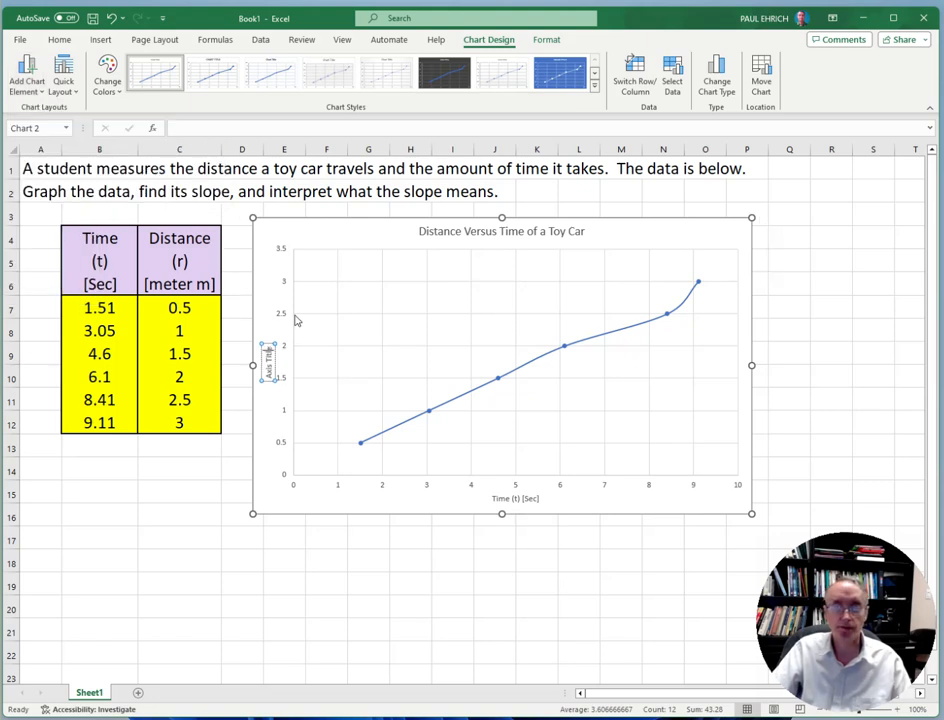
key(BackSpace)
key(BackSpace)
key(BackSpace)
key(BackSpace)
key(BackSpace)
key(BackSpace)
key(BackSpace)
key(BackSpace)
key(BackSpace)
key(BackSpace)
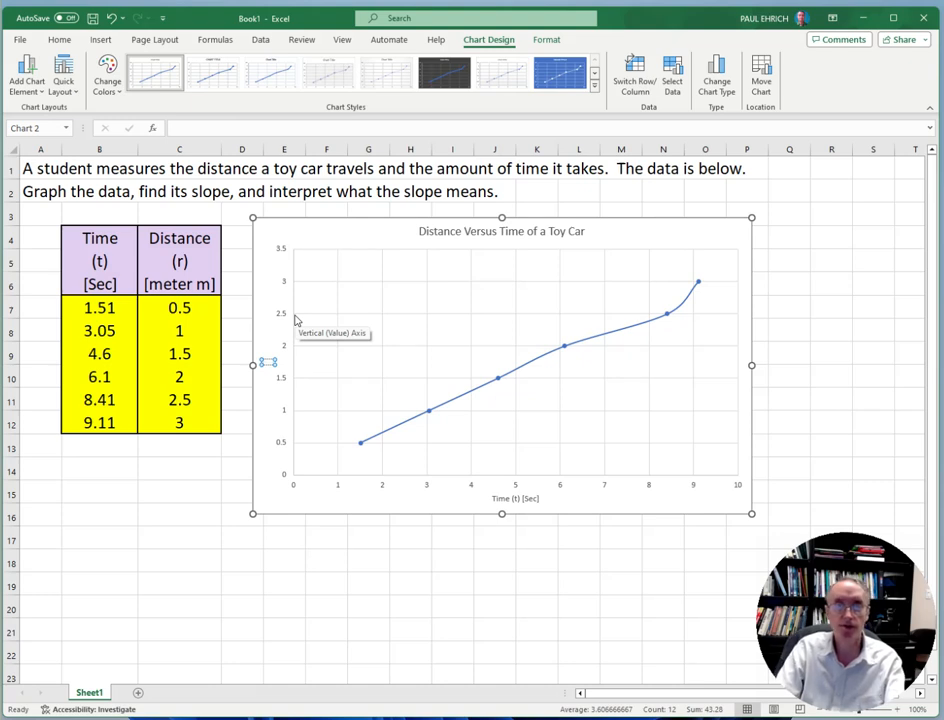
text(Distanc)
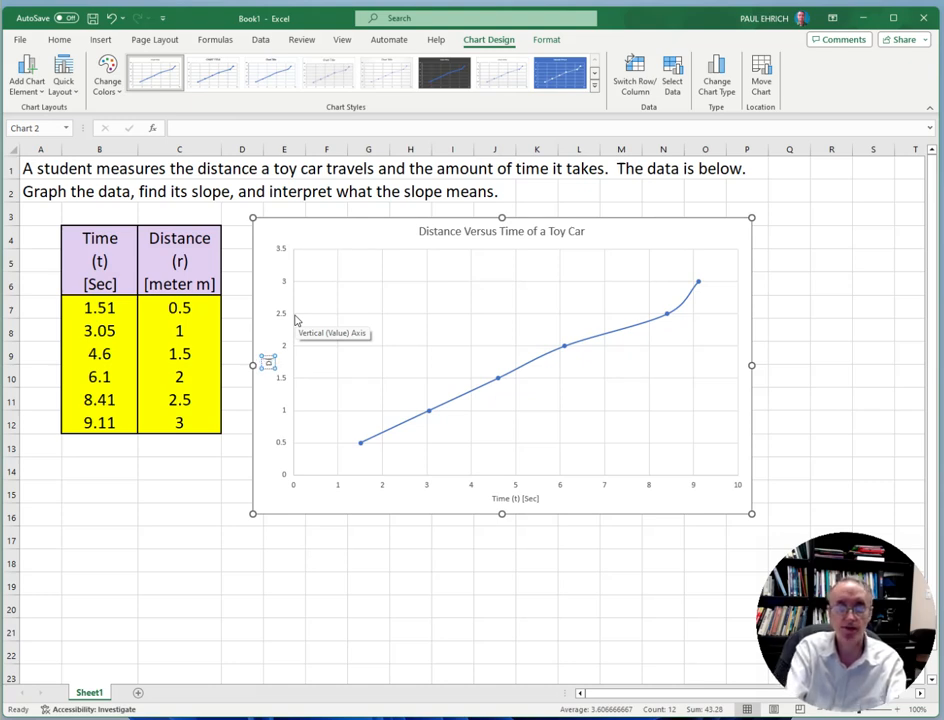
text(e)
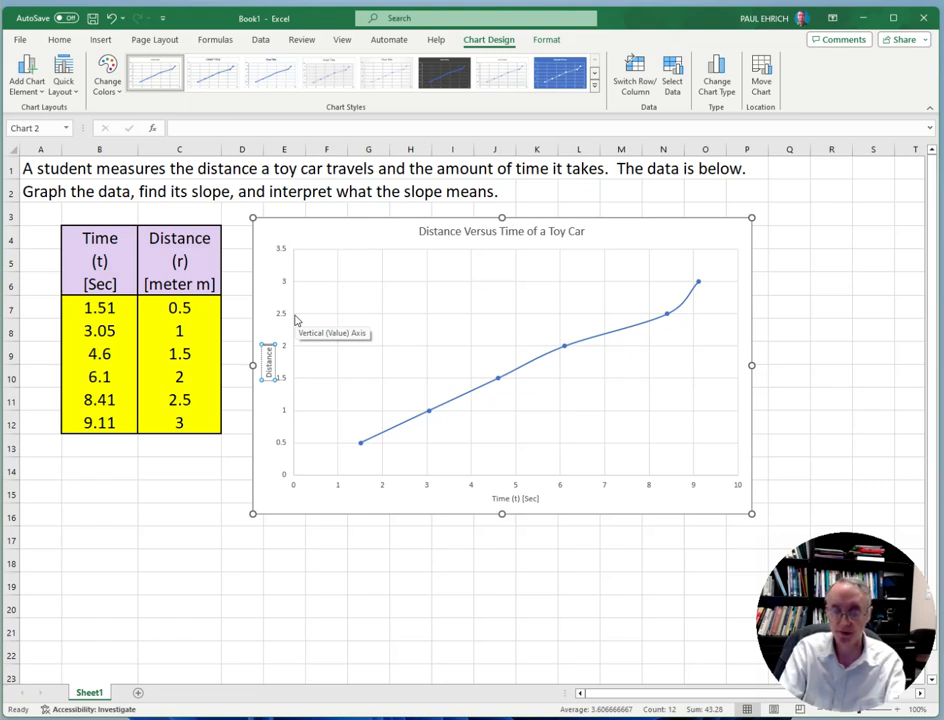
text(()
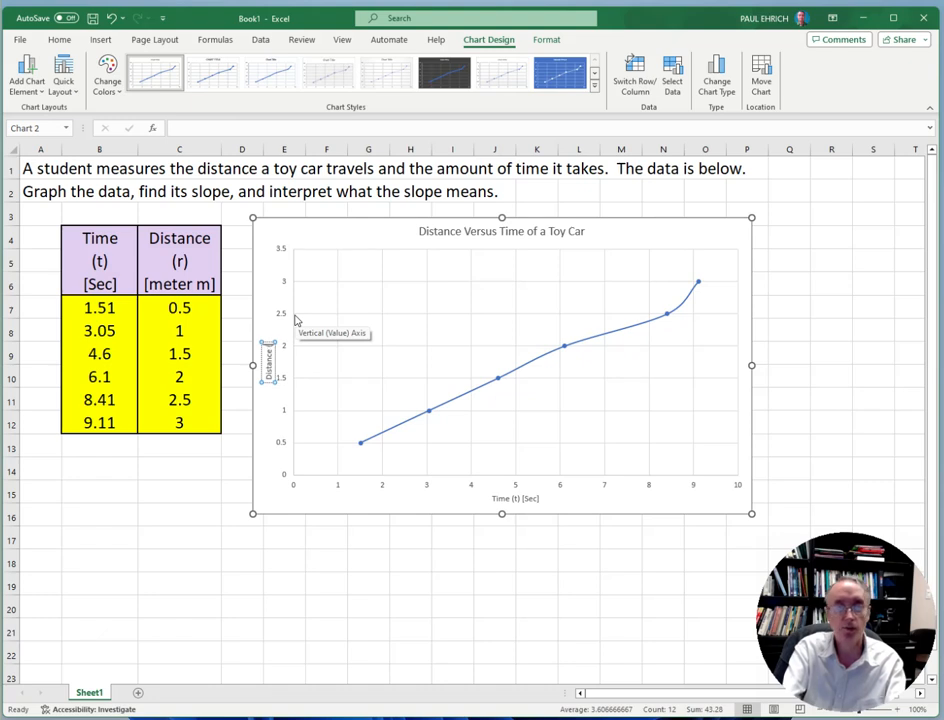
text(r)
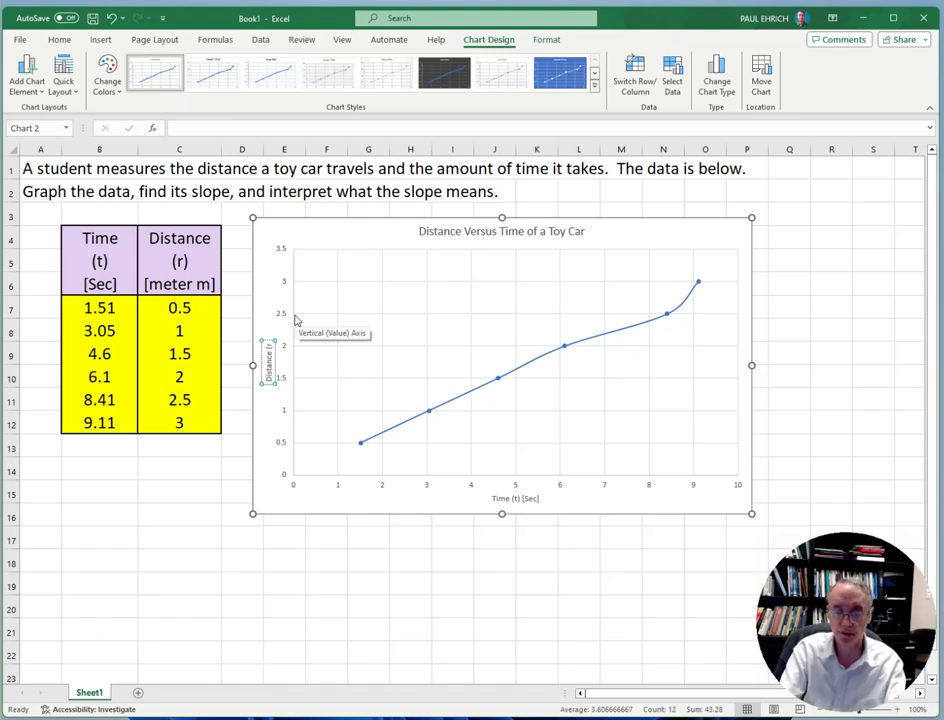
text())
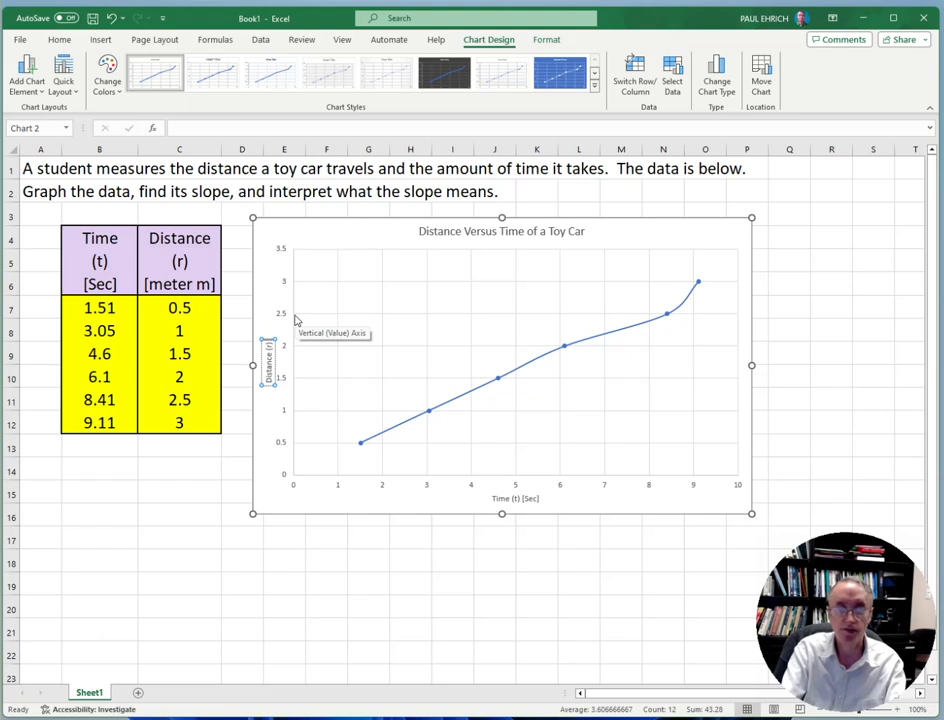
text([)
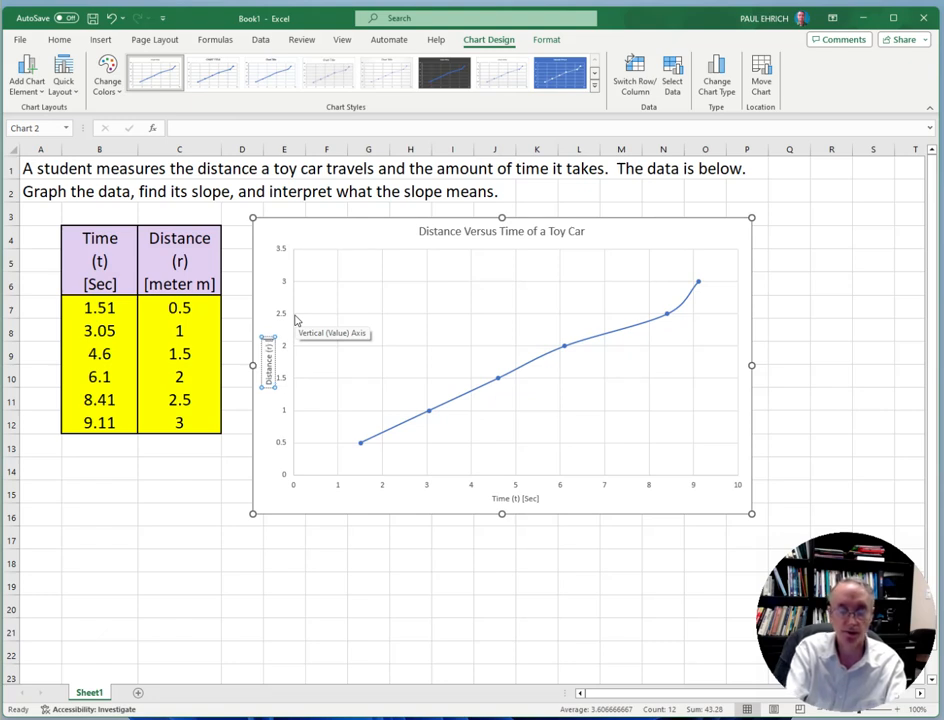
text(meter)
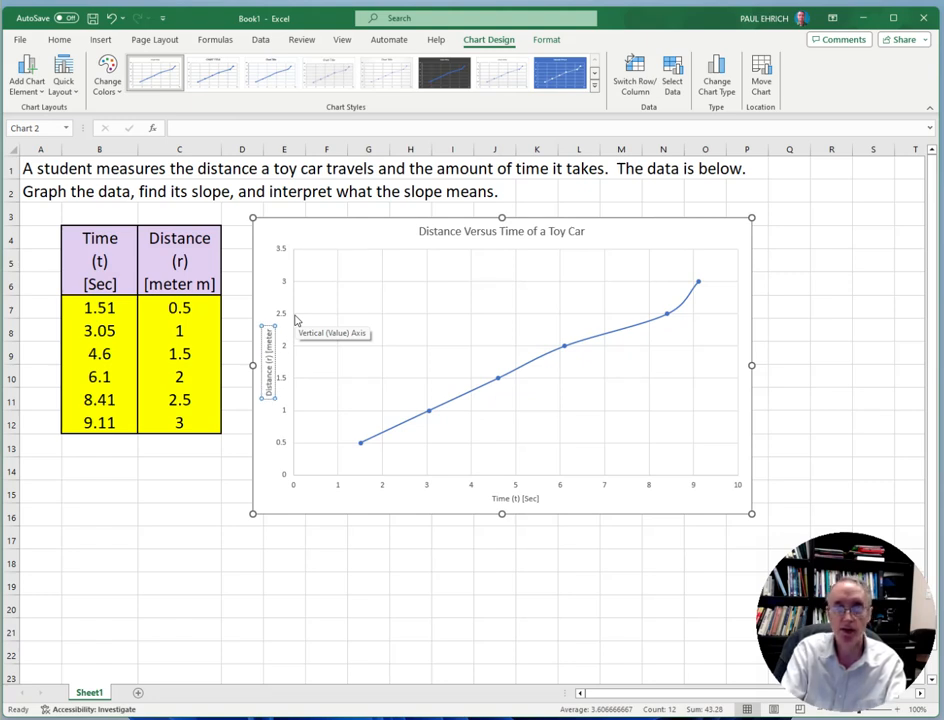
text(])
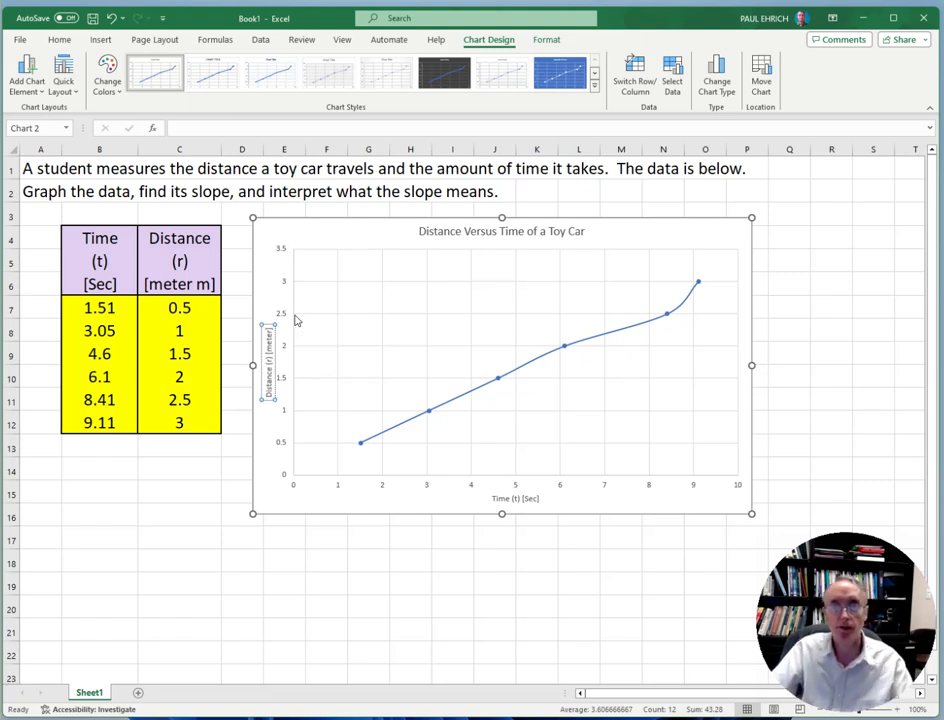
click(322, 502)
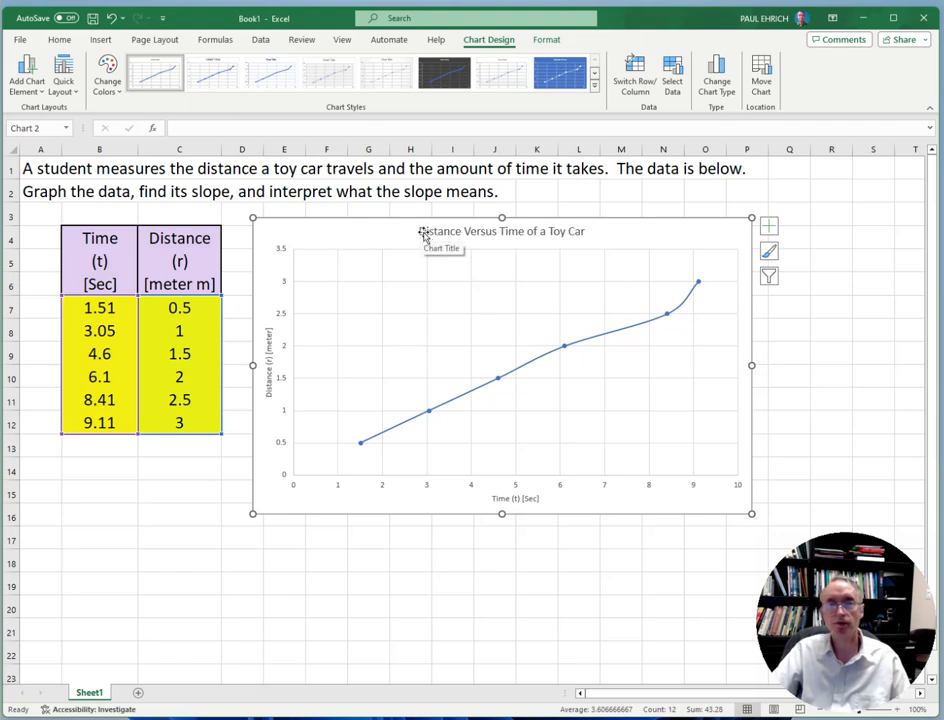
Set the font size of the chart title "Distance Versus Time of a Toy Car" to 24
click(61, 41)
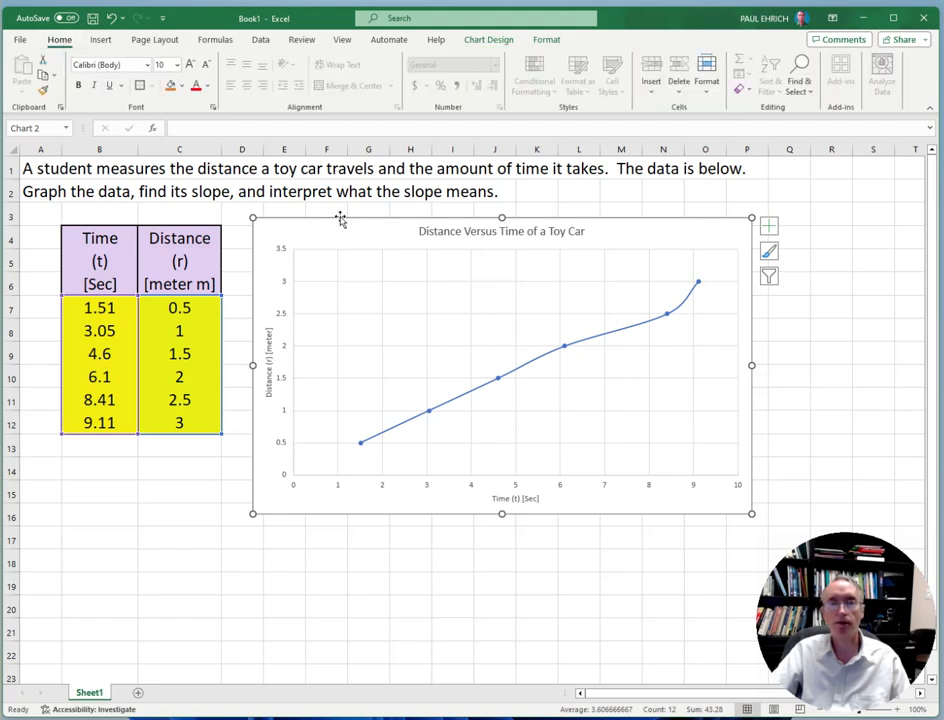
click(425, 234)
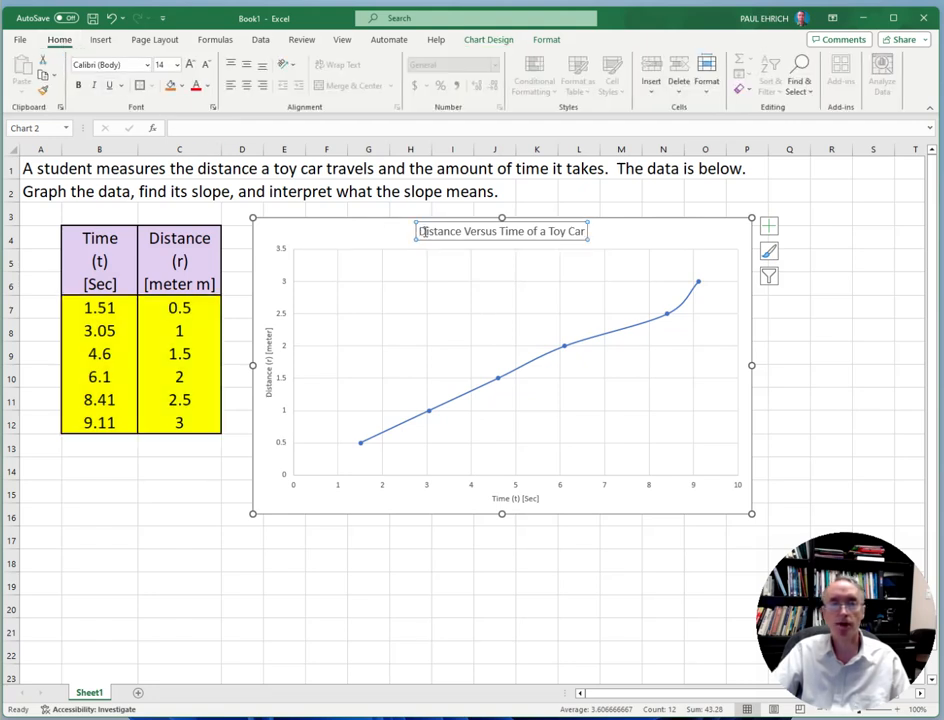
drag(418, 231, 582, 229)
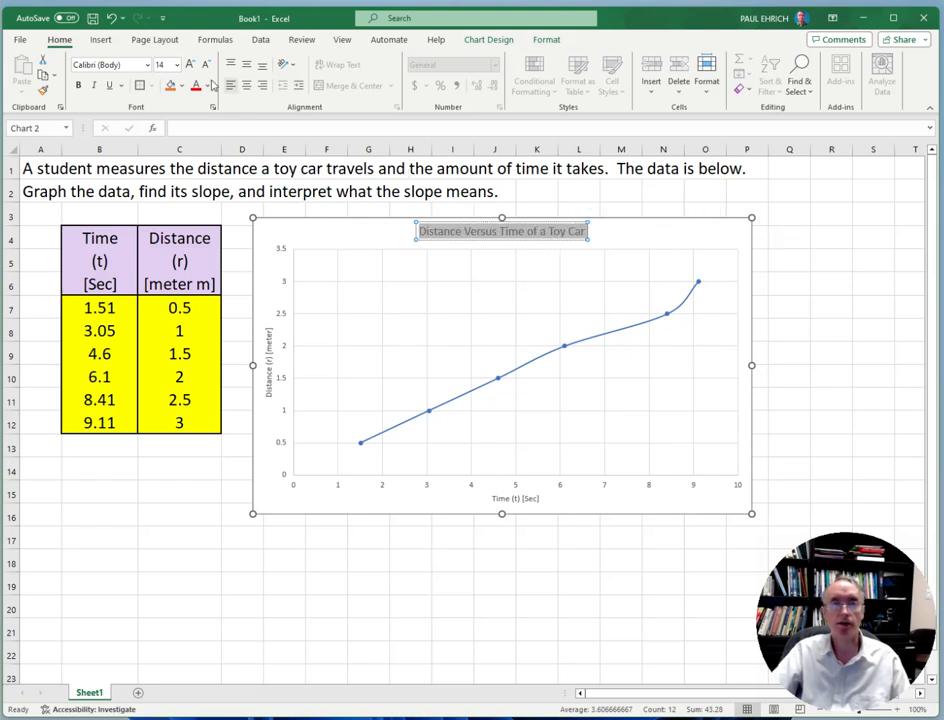
click(176, 64)
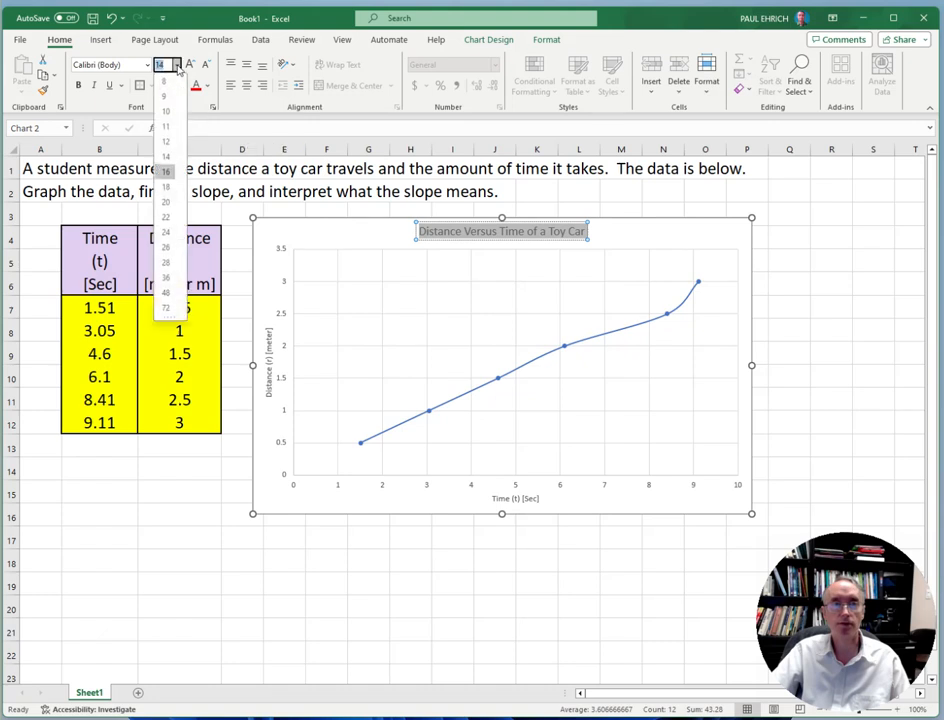
click(166, 232)
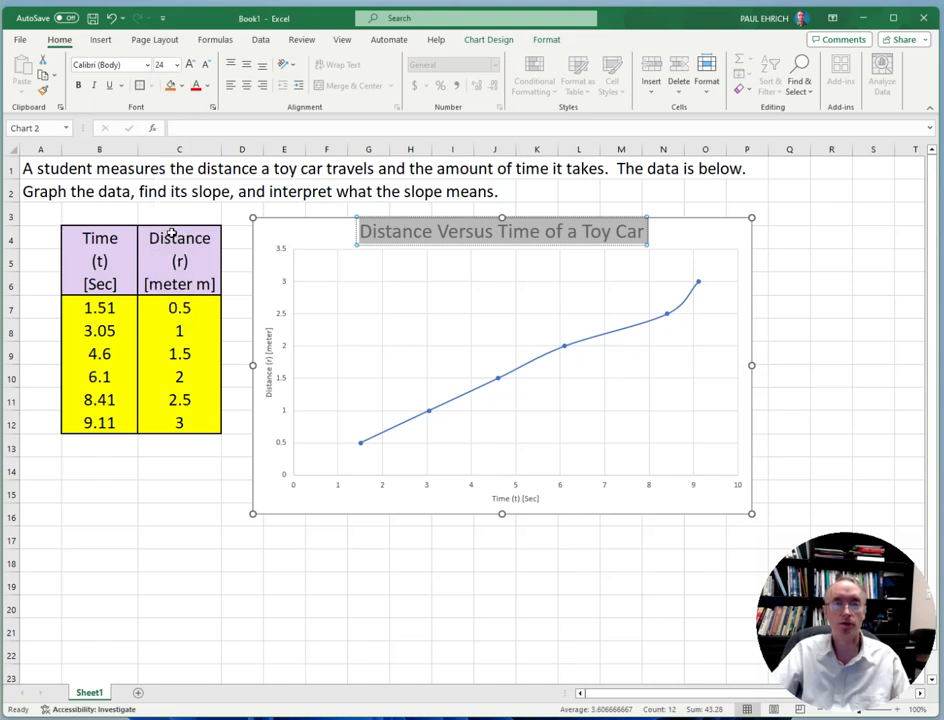
Set the font size of the horizontal axis title "Time (t) [Sec]" to 20
click(521, 500)
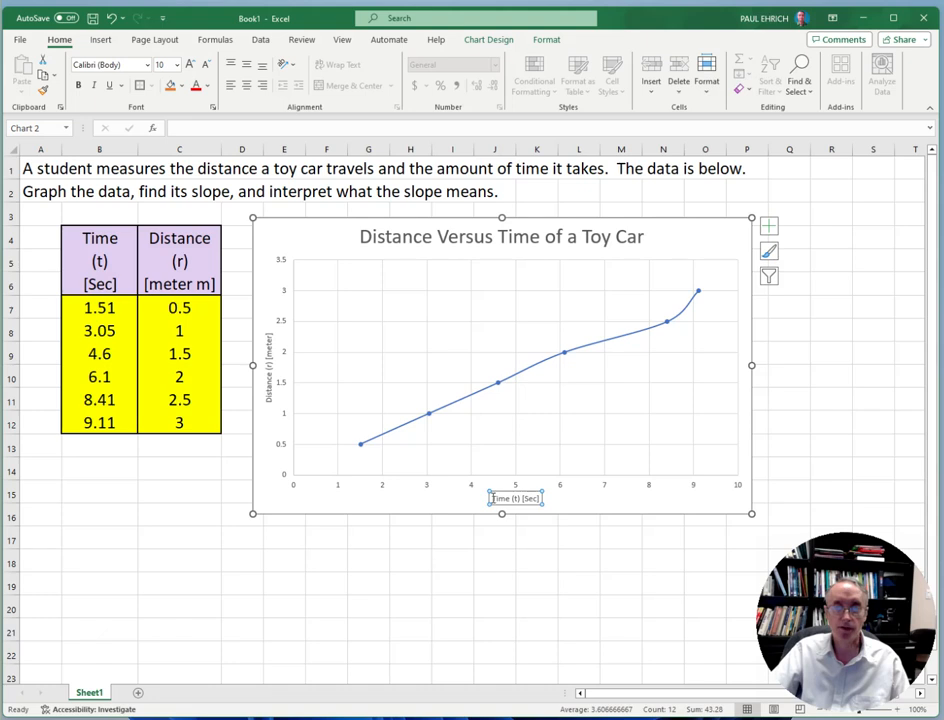
drag(490, 498, 540, 500)
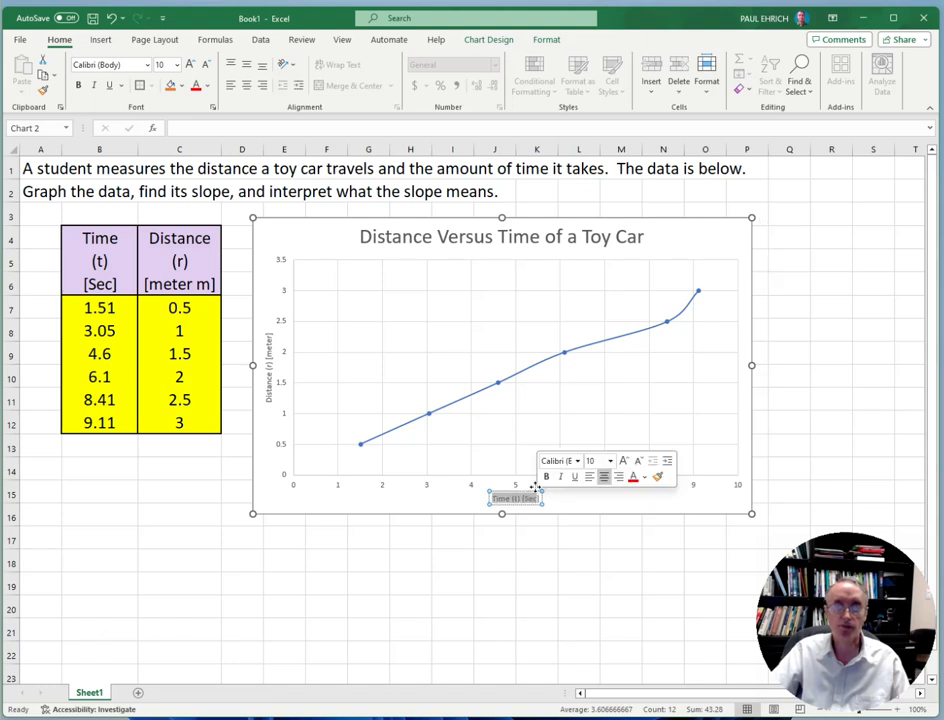
click(488, 499)
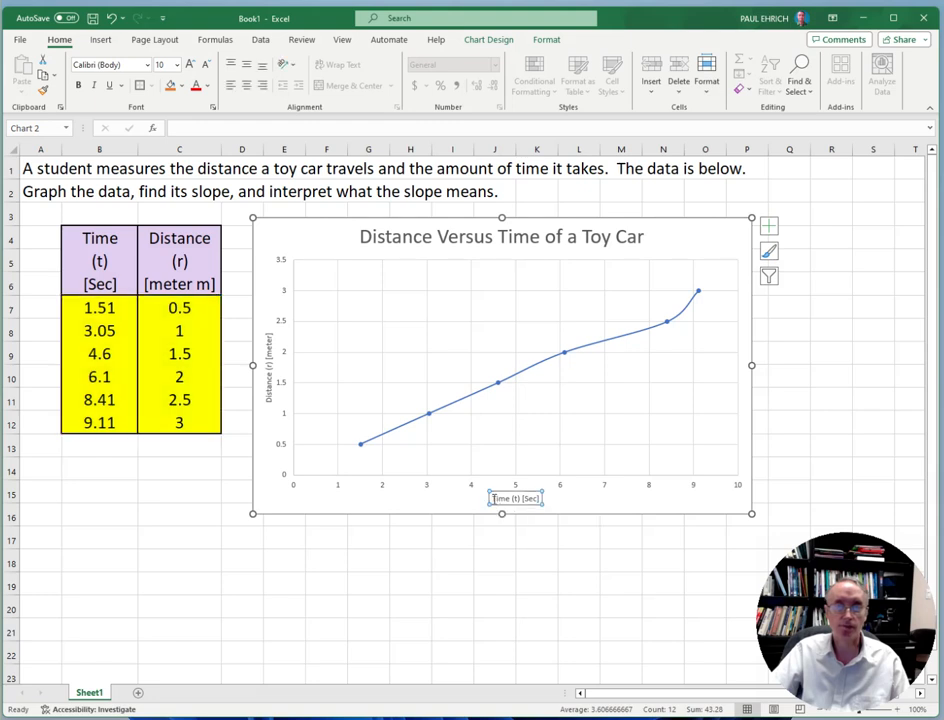
drag(490, 498, 540, 496)
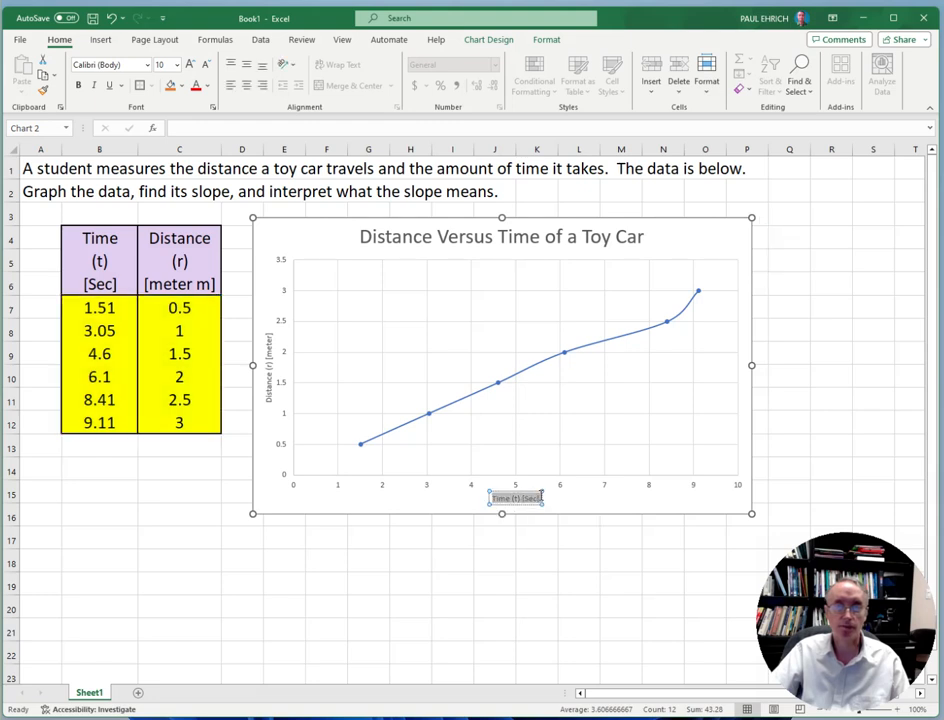
click(176, 66)
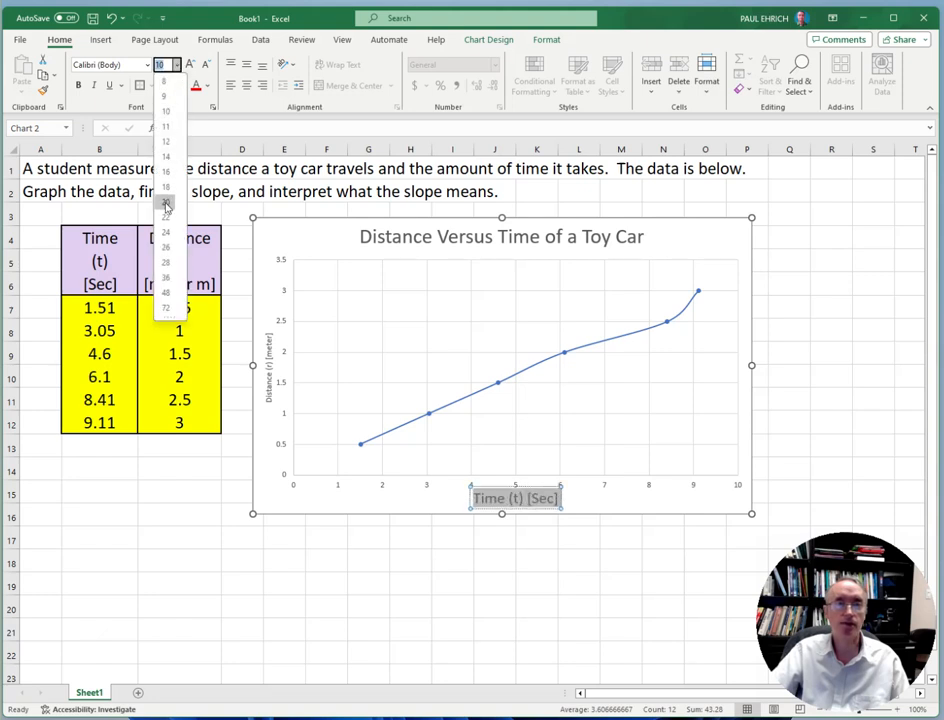
click(166, 203)
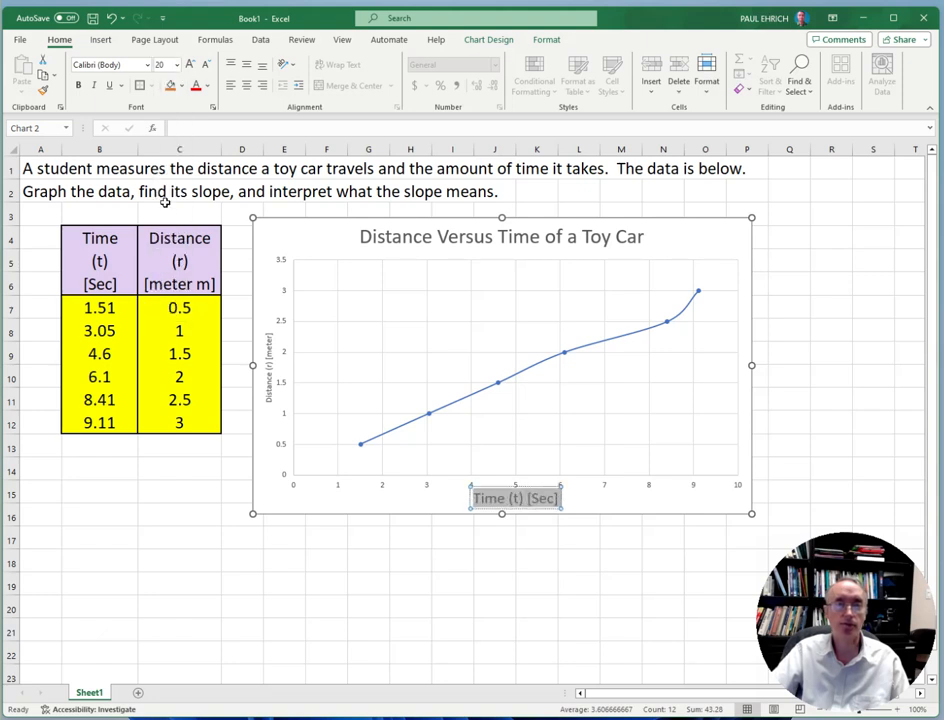
Set the vertical axis title's font size to 18 and move it up so it sits beside the middle of the axis
click(270, 358)
click(267, 331)
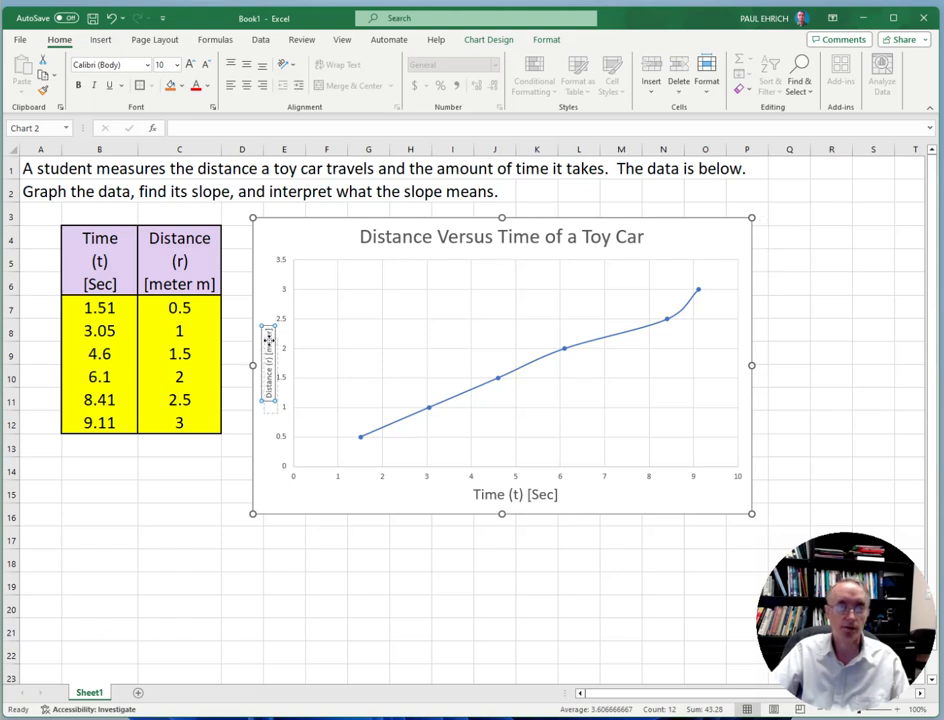
drag(268, 328, 268, 398)
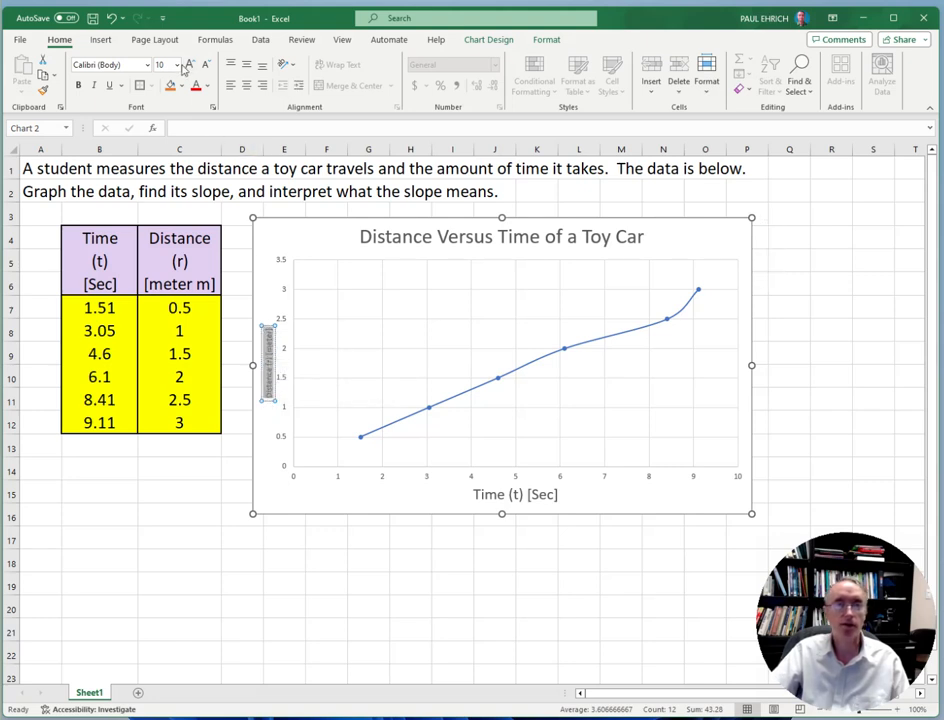
click(177, 65)
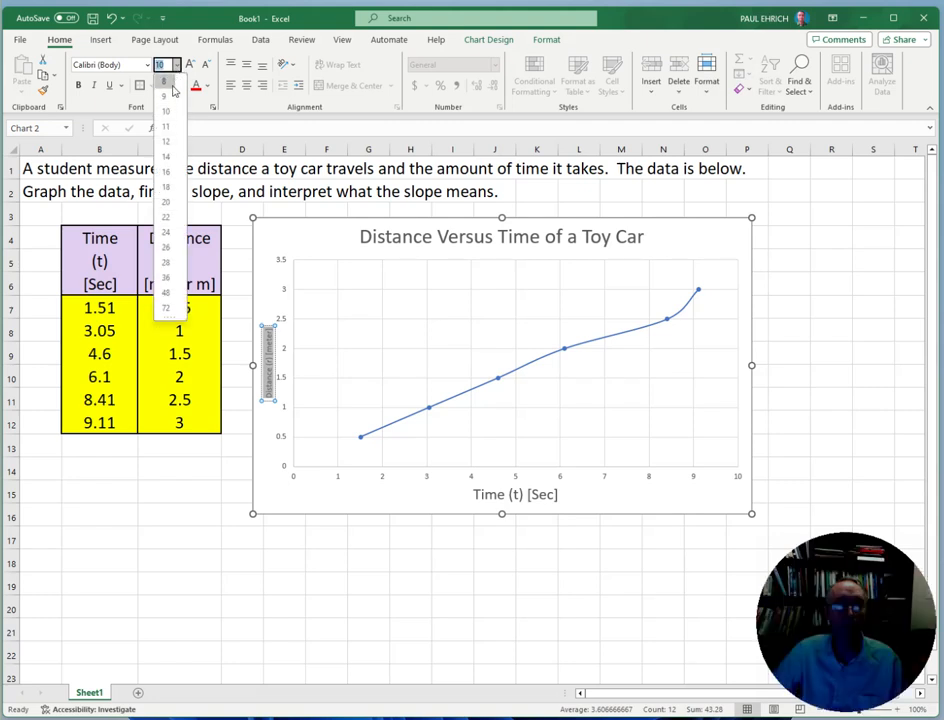
click(166, 186)
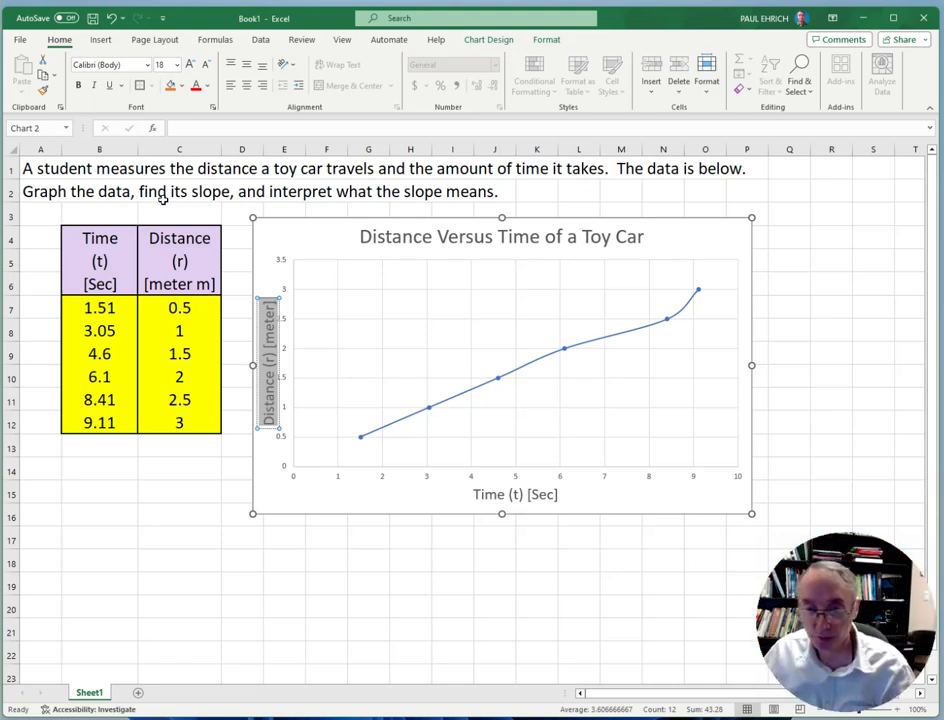
click(281, 489)
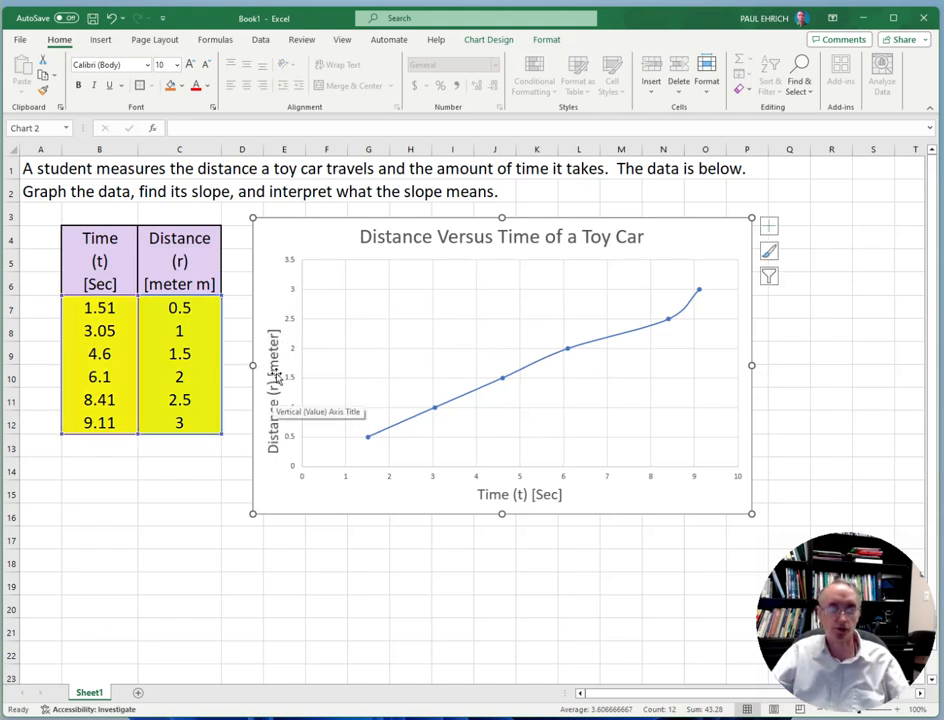
click(274, 372)
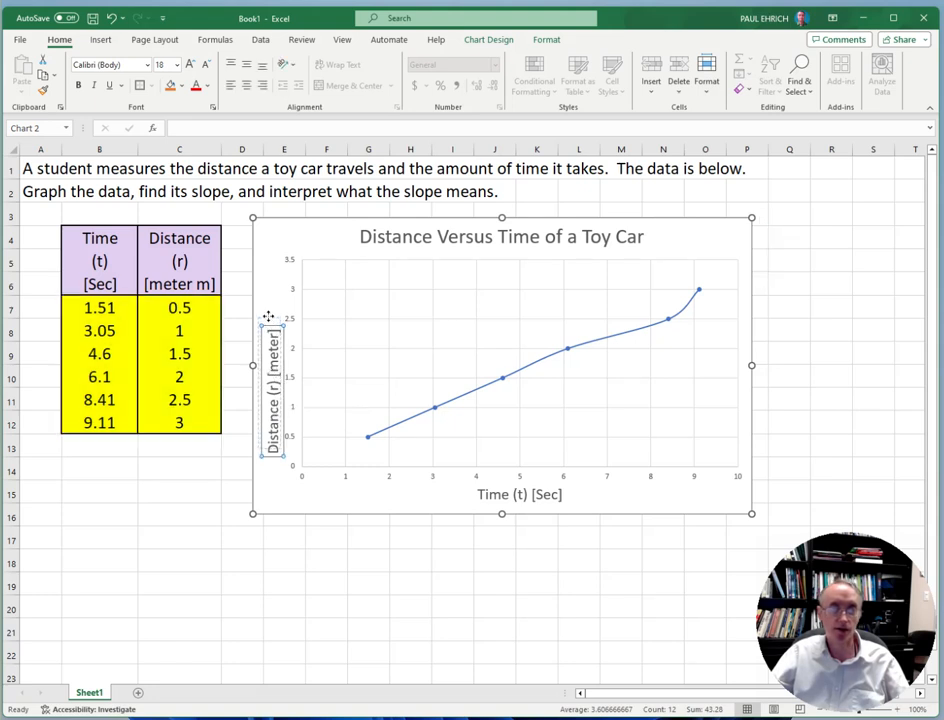
drag(268, 303, 263, 283)
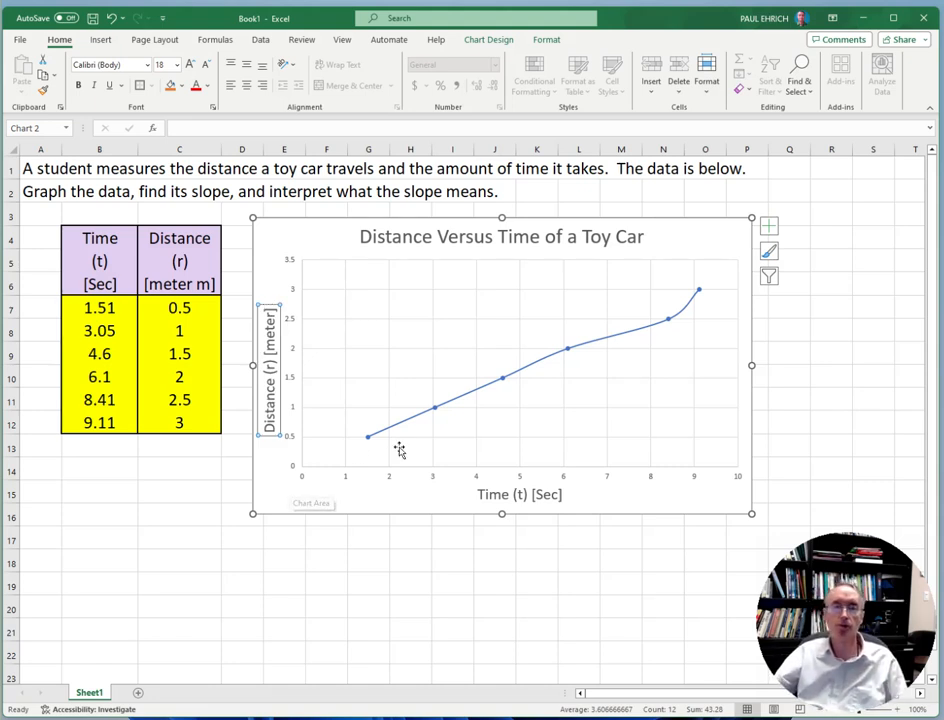
Add a linear trendline to the toy car data series in the chart
click(503, 379)
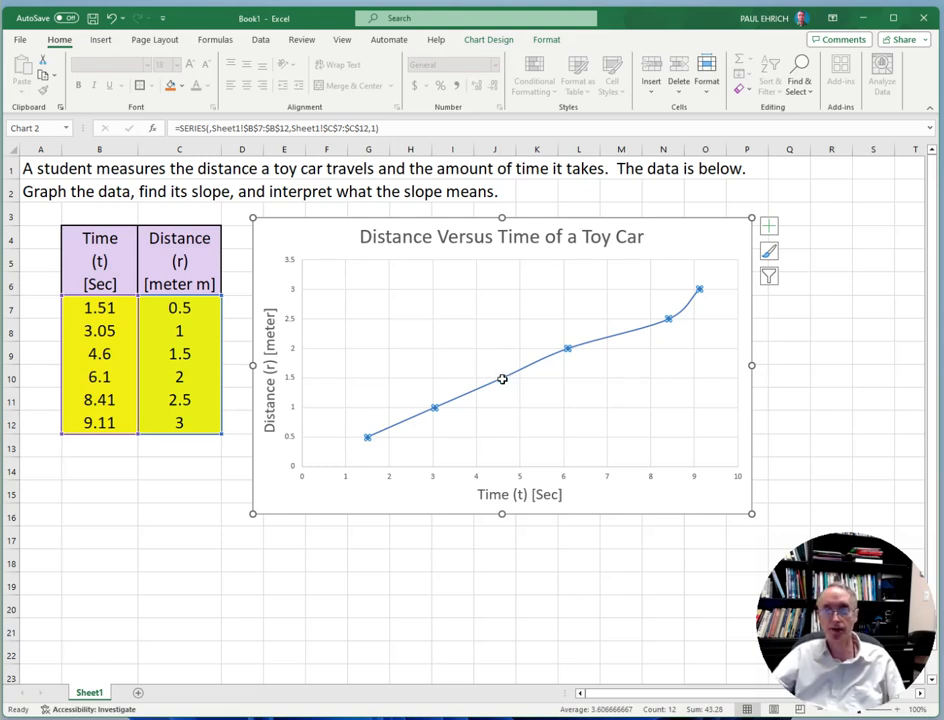
right_click(502, 379)
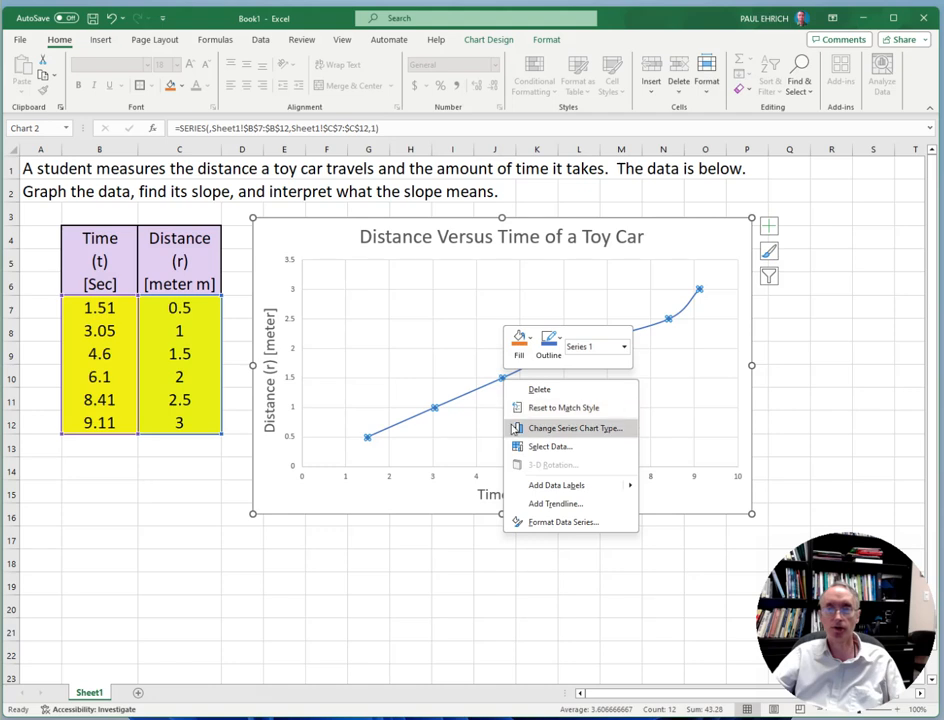
click(534, 507)
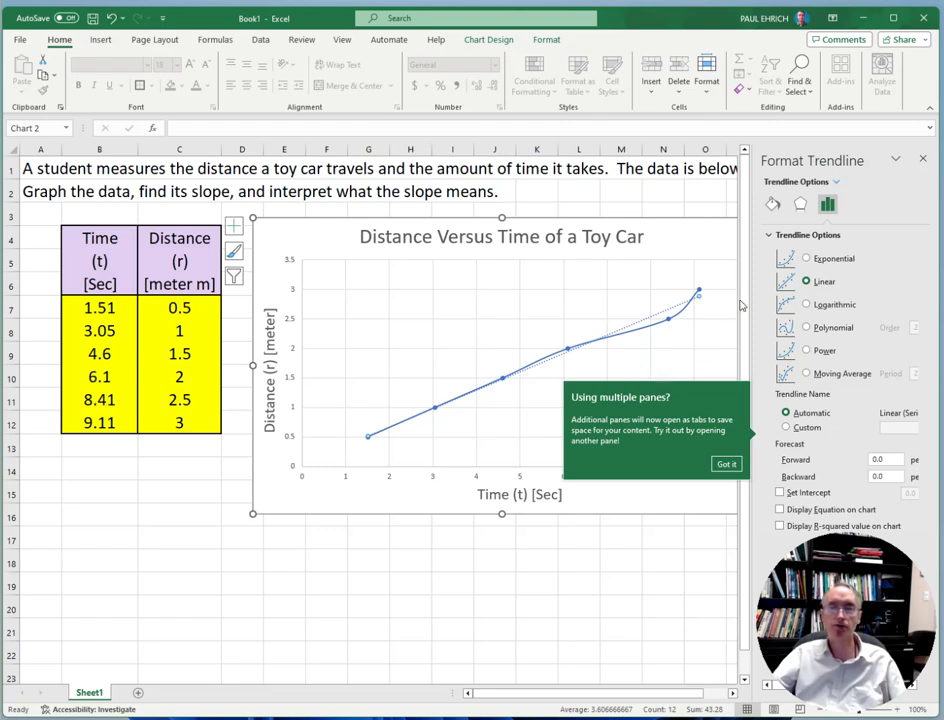
Try the Exponential, Logarithmic, Polynomial, Power and Moving Average trendline types in turn, and return the trendline to Linear
click(807, 259)
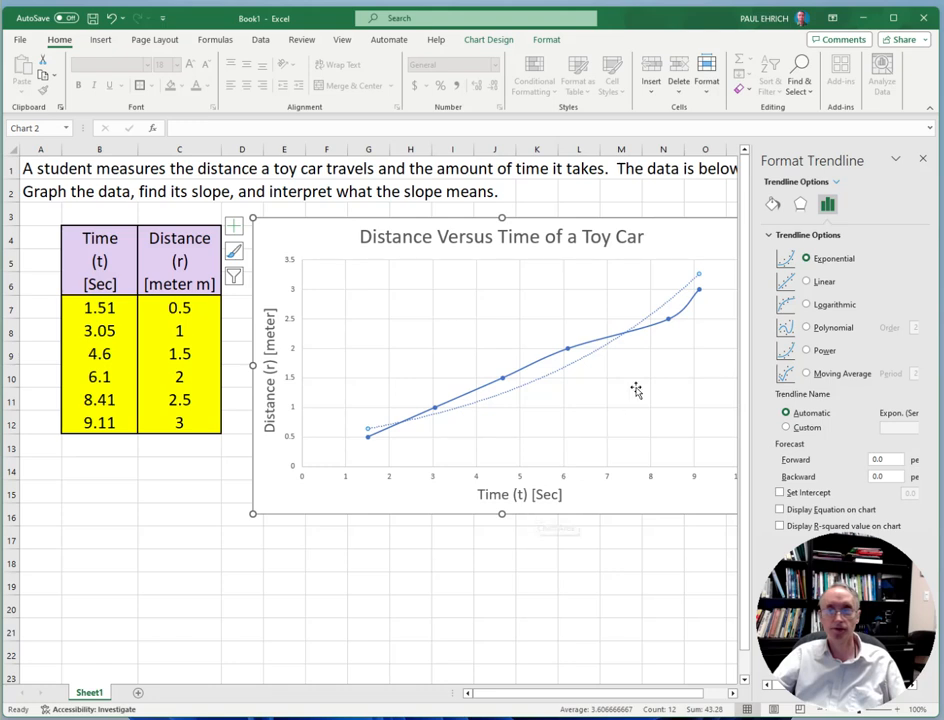
click(806, 305)
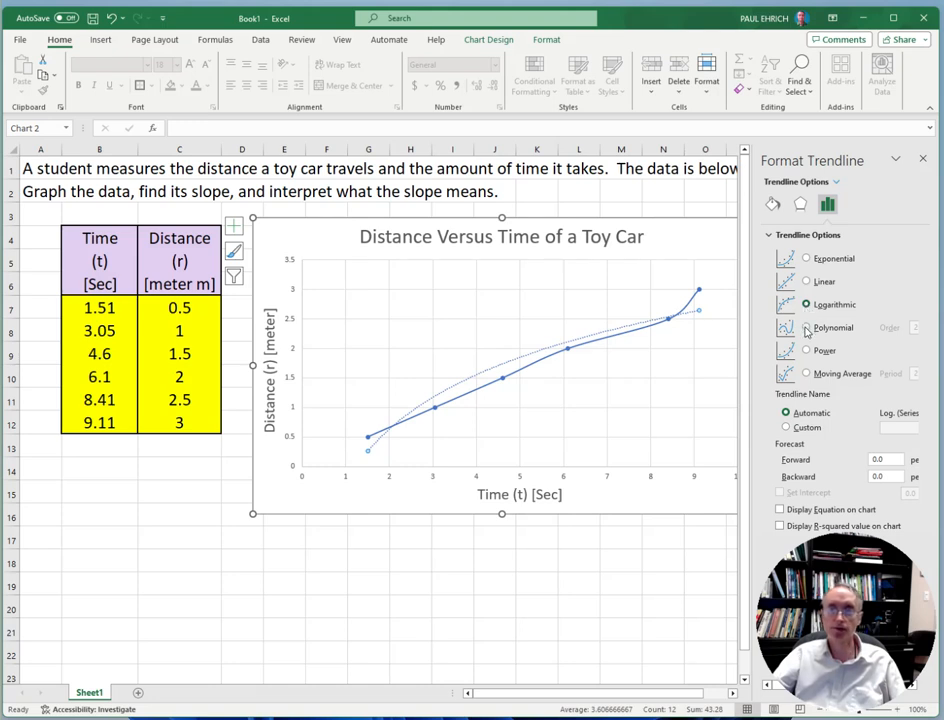
click(806, 328)
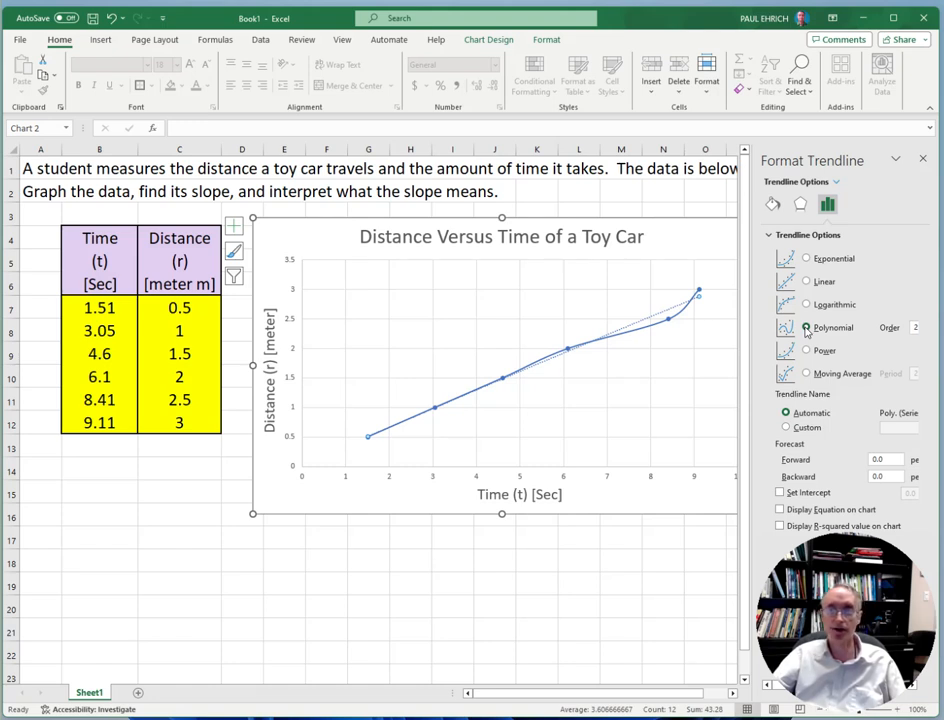
click(806, 351)
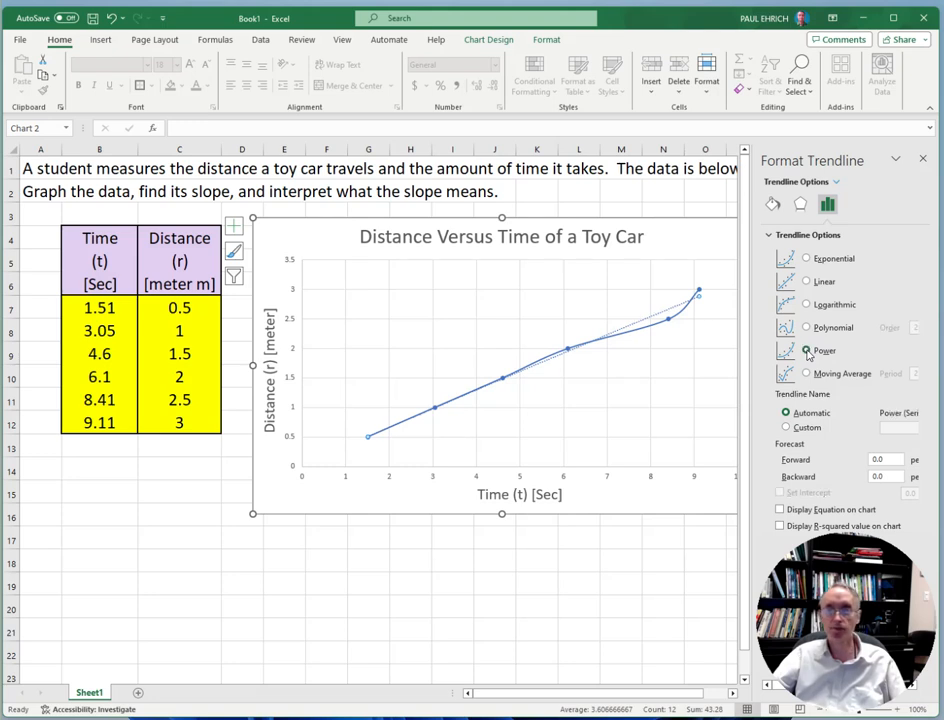
click(806, 374)
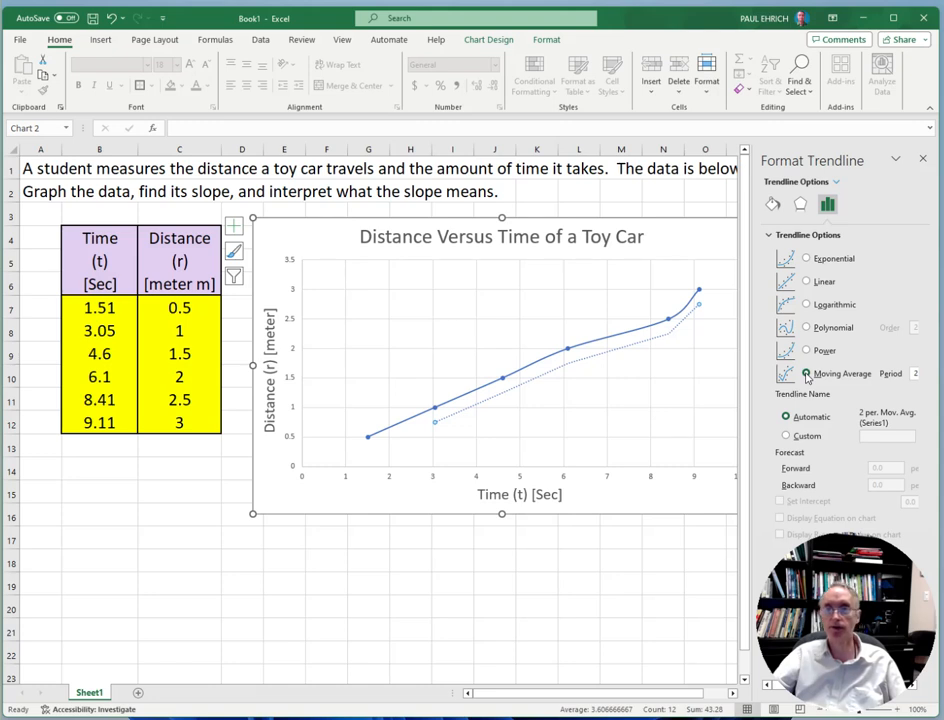
click(807, 282)
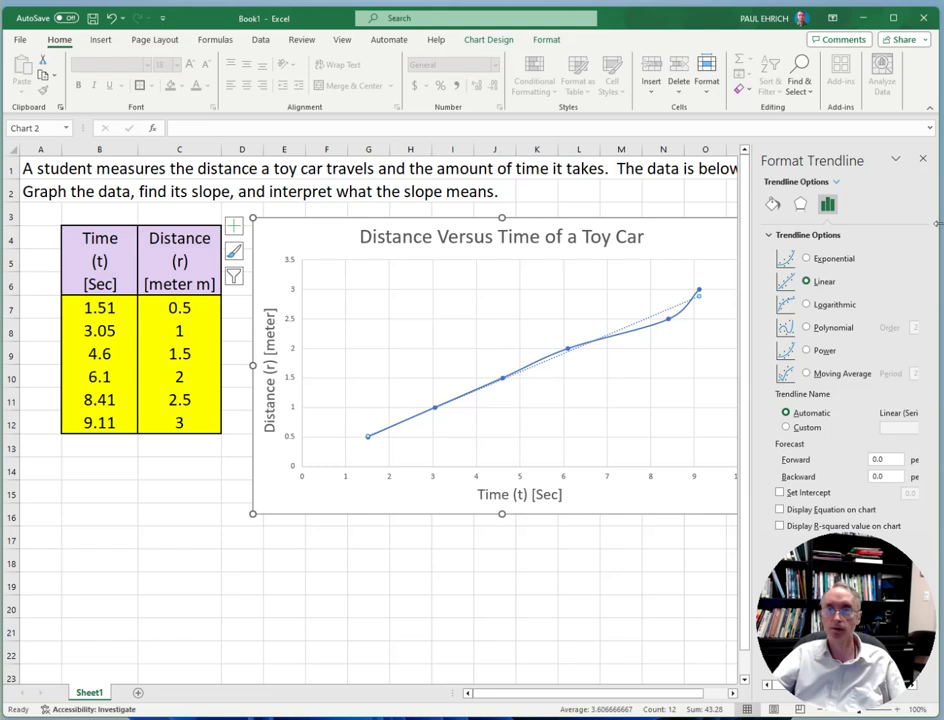
Display the trendline's equation on the chart and move it to clear space above the curve, just below the chart title
click(781, 510)
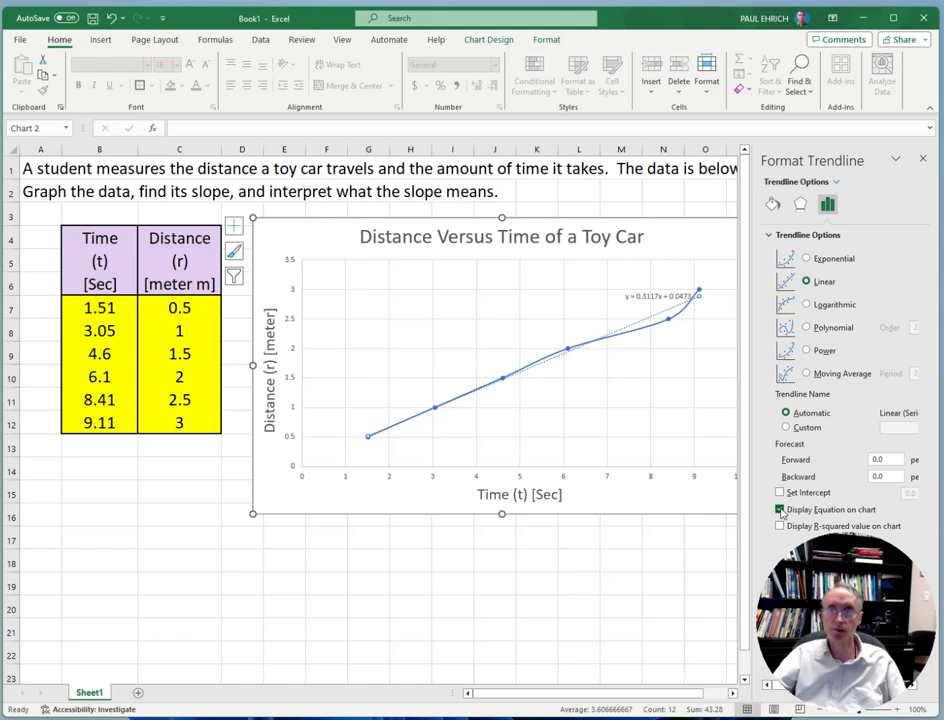
click(657, 298)
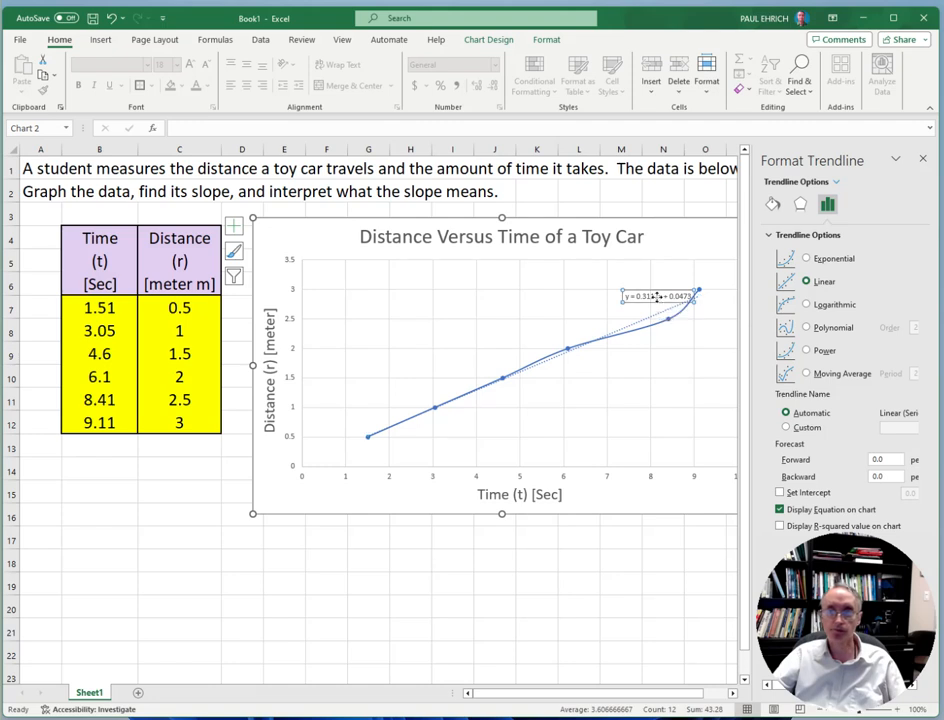
drag(657, 297, 497, 276)
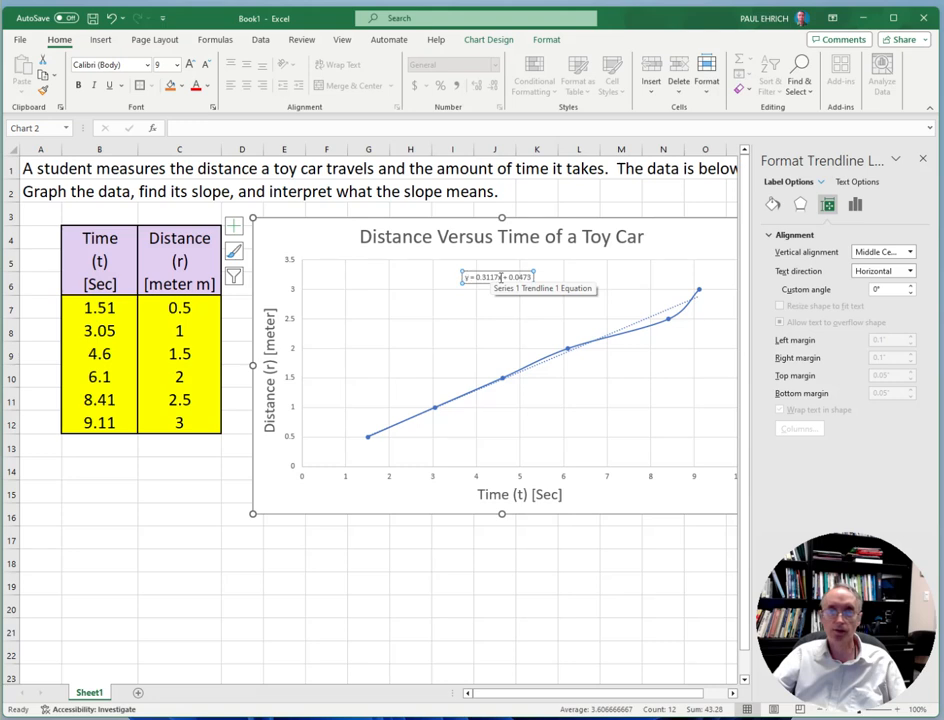
Set the trendline equation's font size to 18 and leave the chart by selecting cell B18
drag(533, 277, 465, 279)
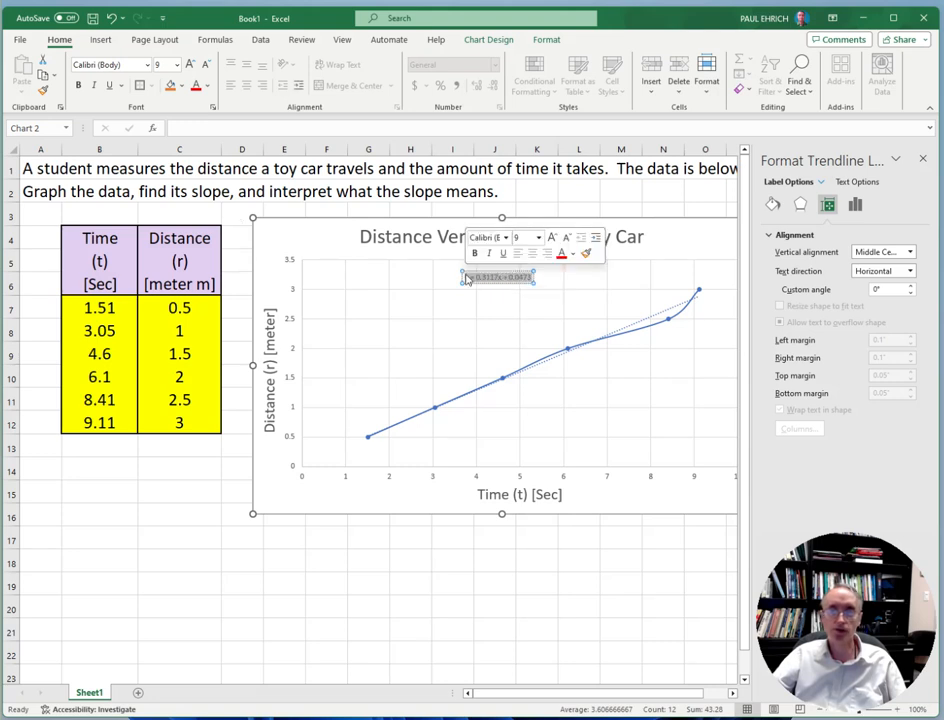
click(539, 238)
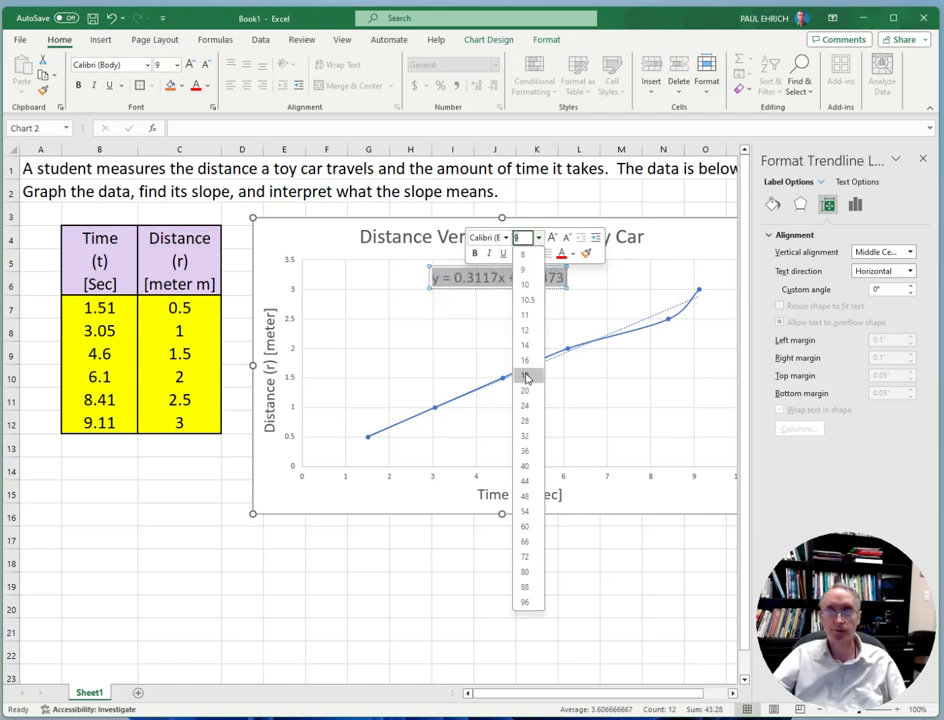
click(526, 377)
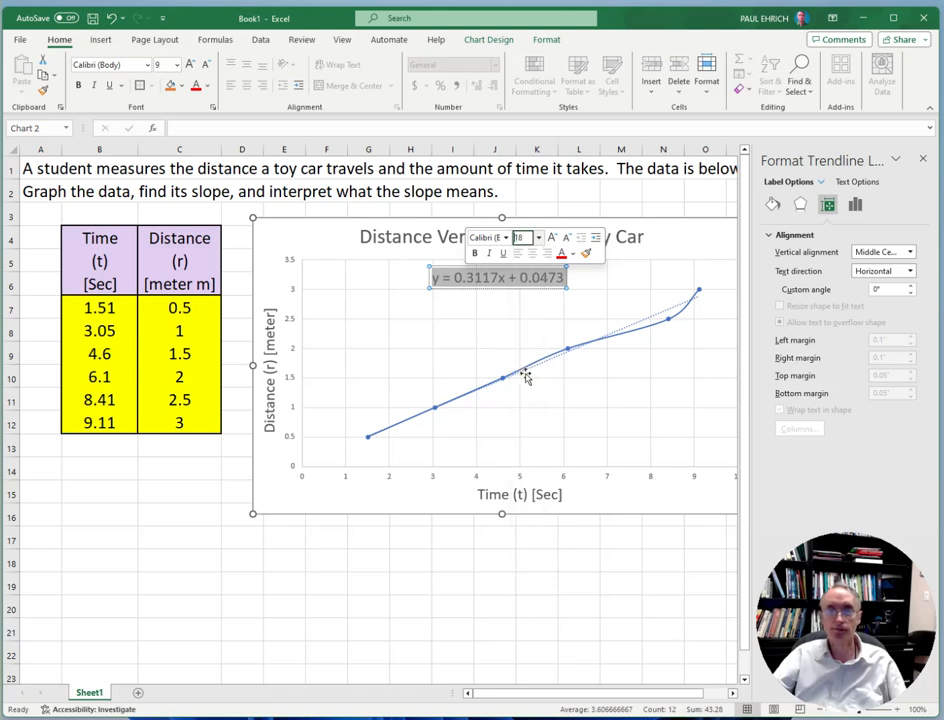
click(497, 307)
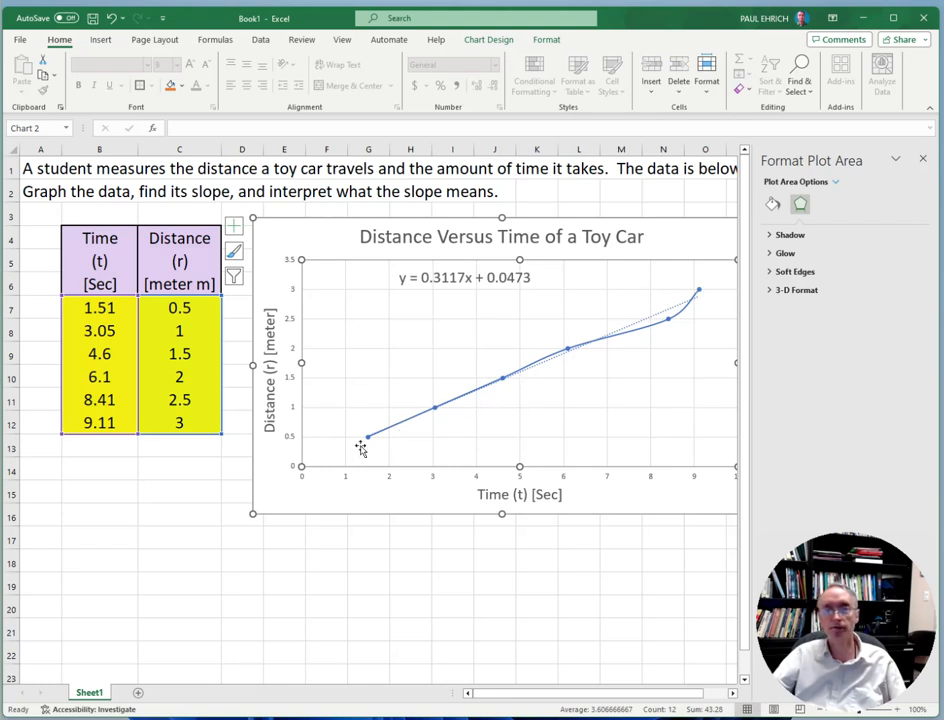
click(90, 564)
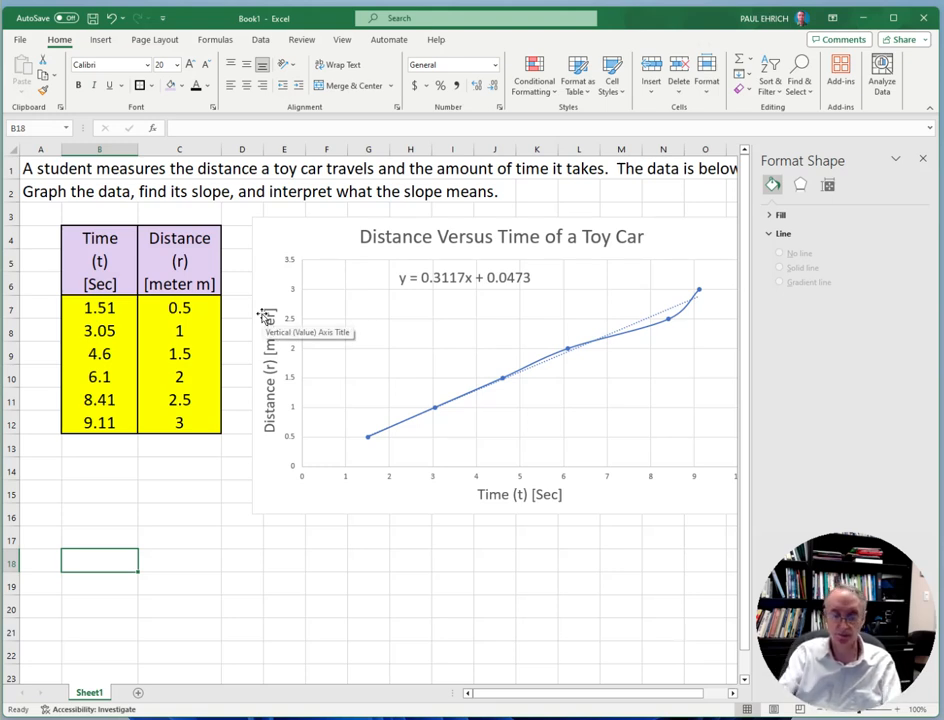
Enter the general line equation "y = m x + b" in cell B18
text(y)
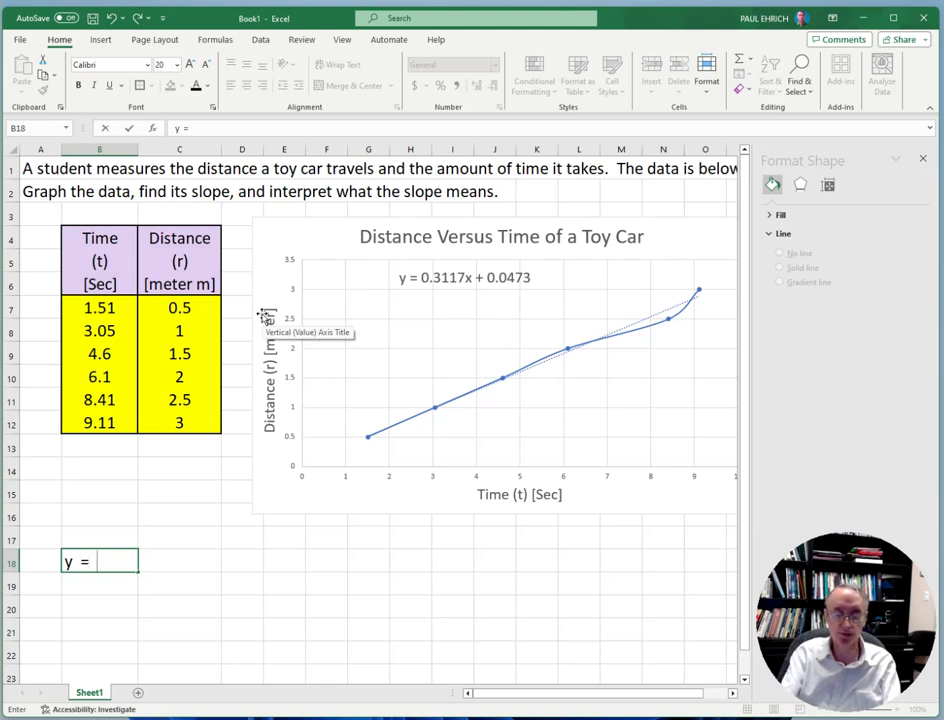
text( = m)
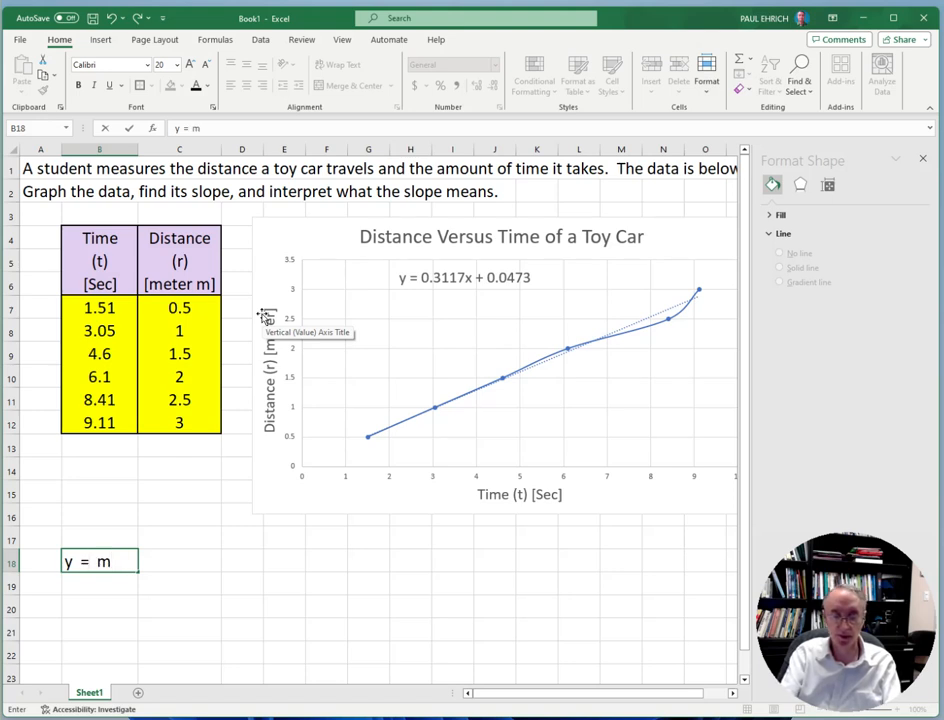
text( x + b)
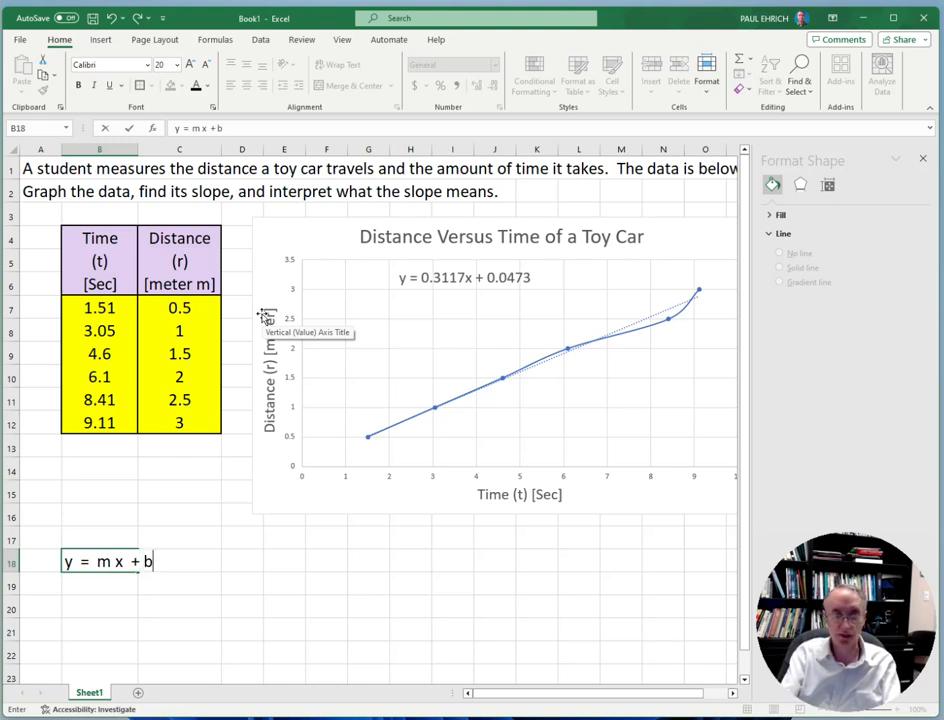
key(Return)
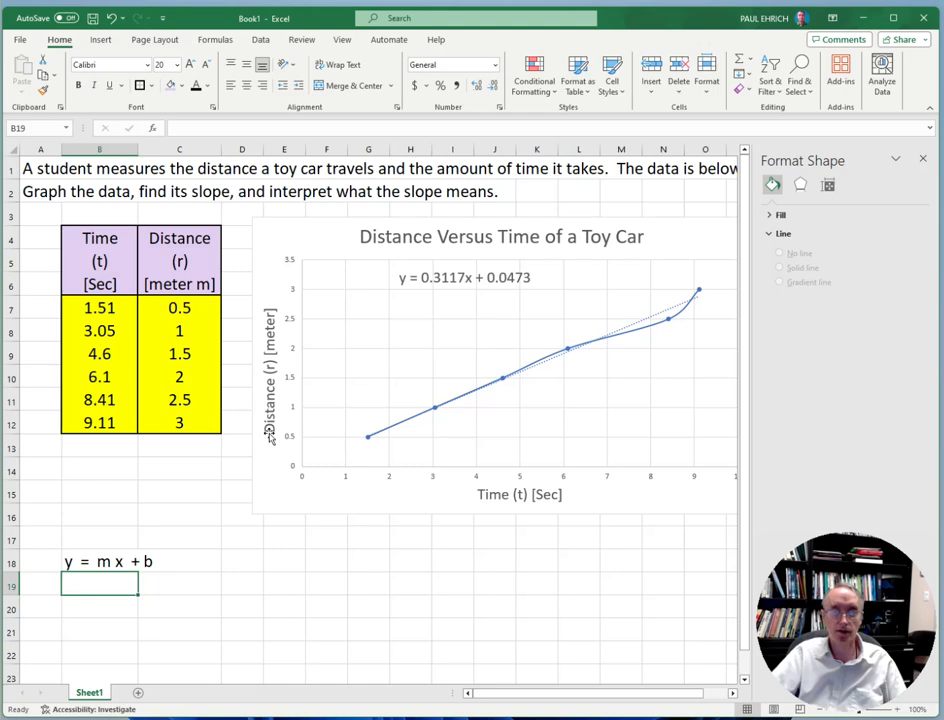
Write the fitted line without its intercept, "y = 0.3117 x", in cell B19
text(y)
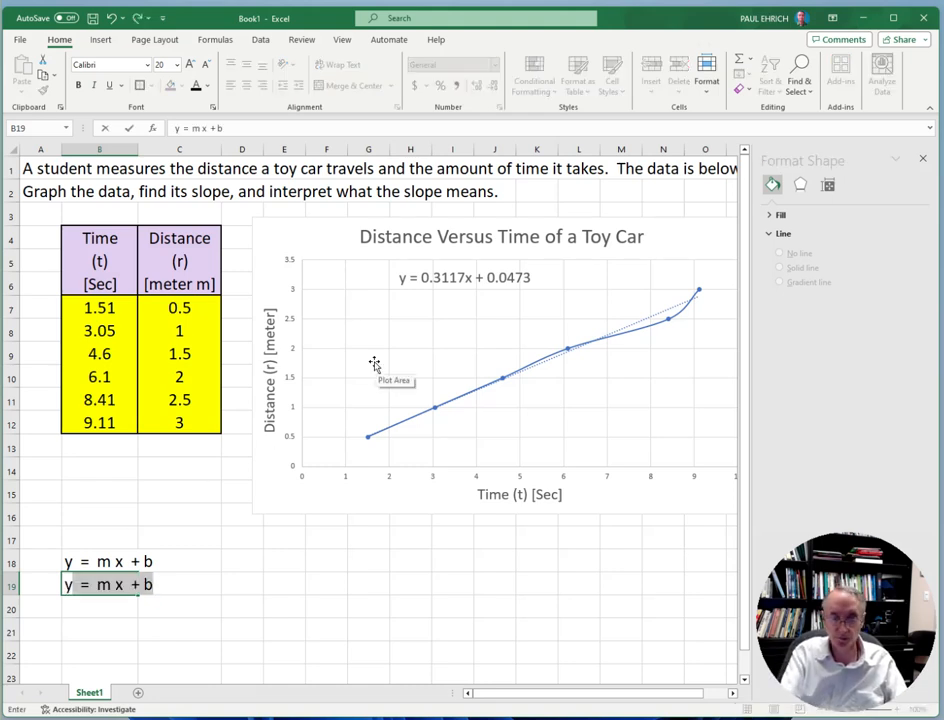
text( = )
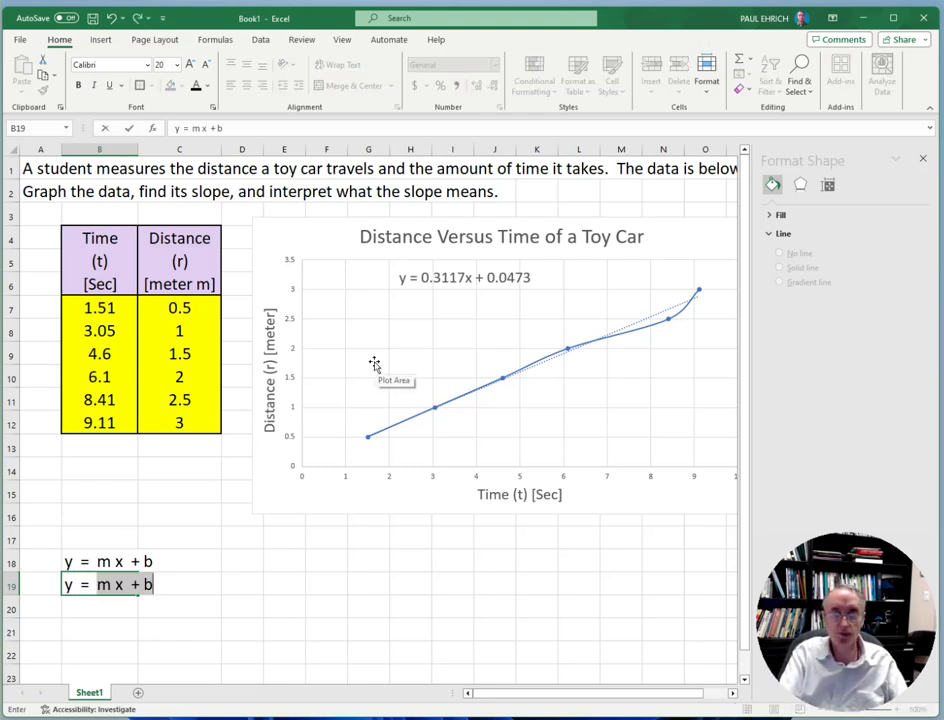
text(0.311)
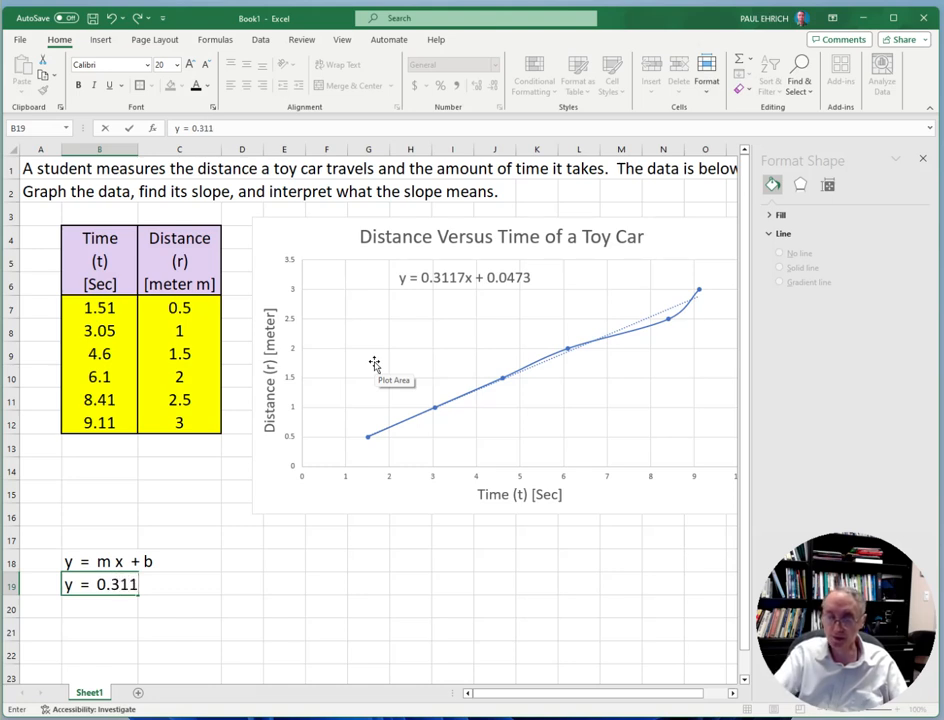
text(7)
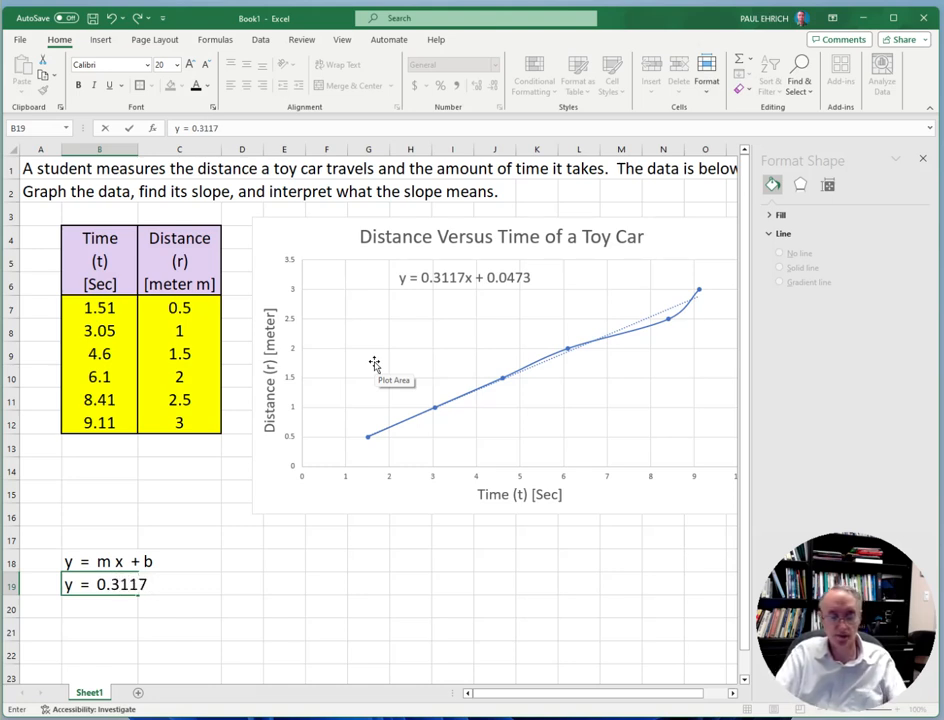
text( x)
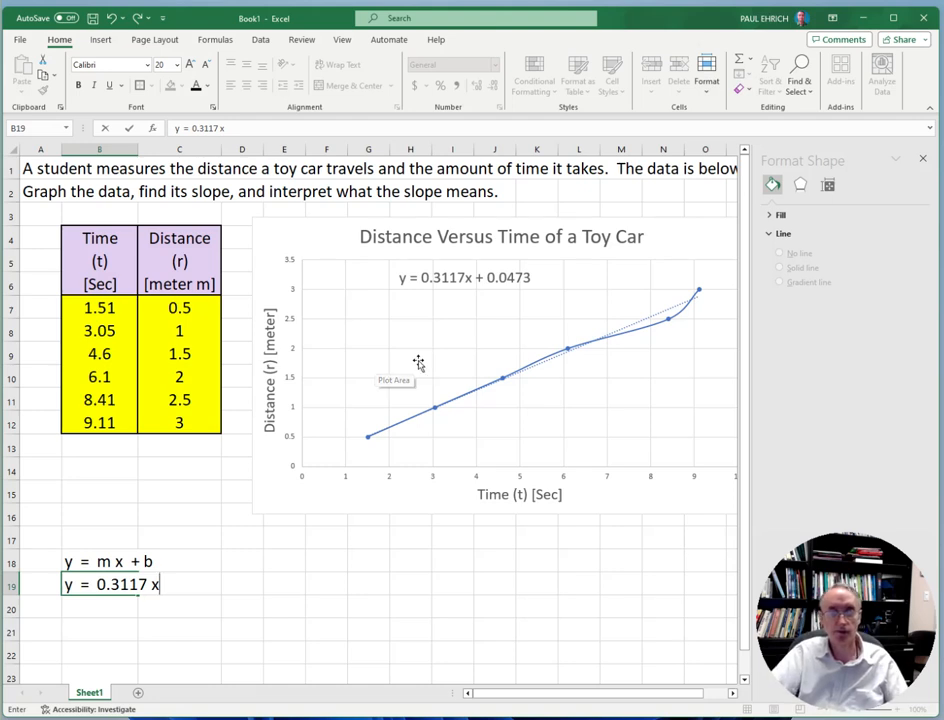
click(246, 584)
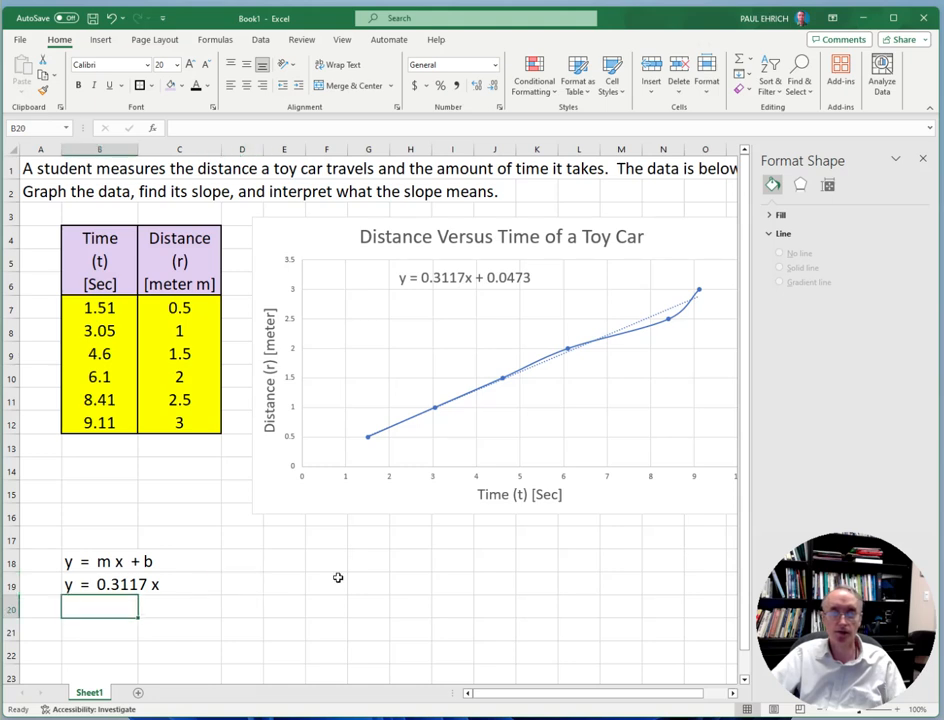
Rewrite the equation with the distance and time variables as "r = 0.3117 t" in cell B20
text(r)
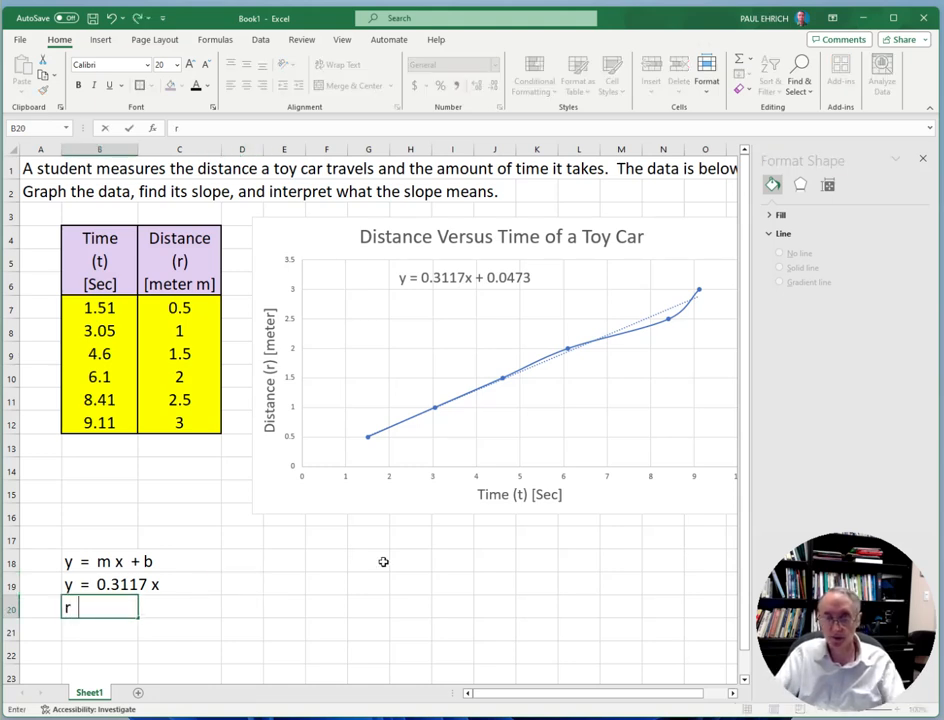
text( =)
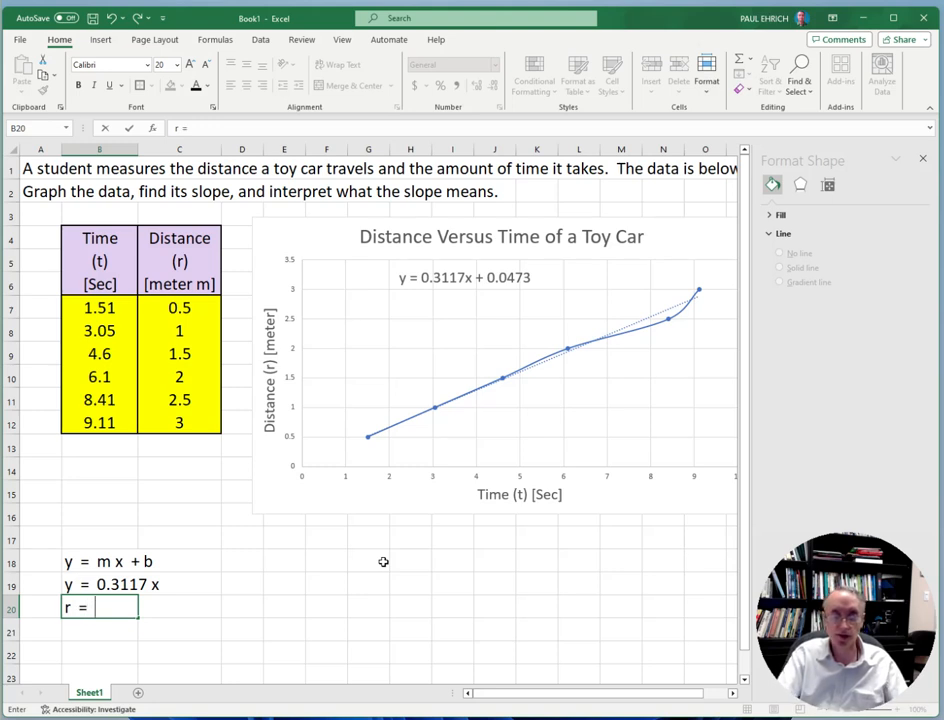
text( 0)
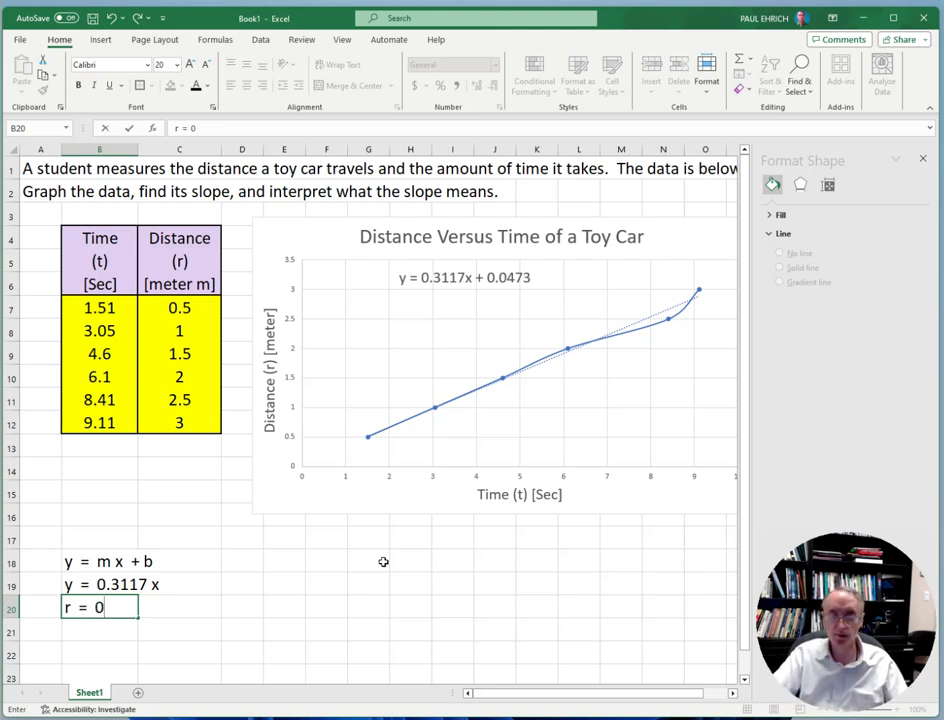
text(.3117)
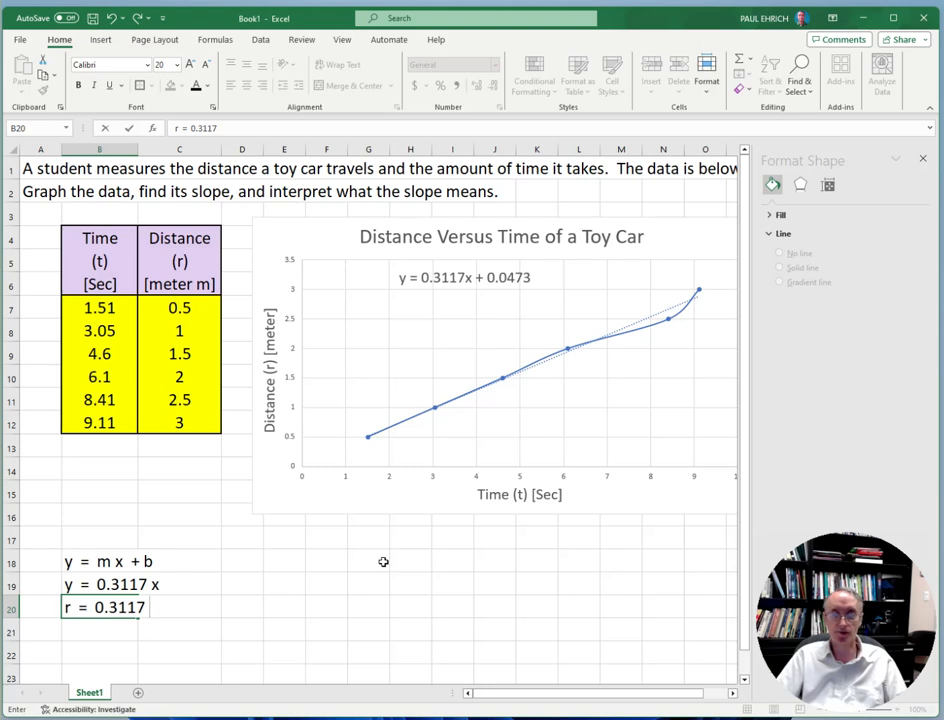
text(t)
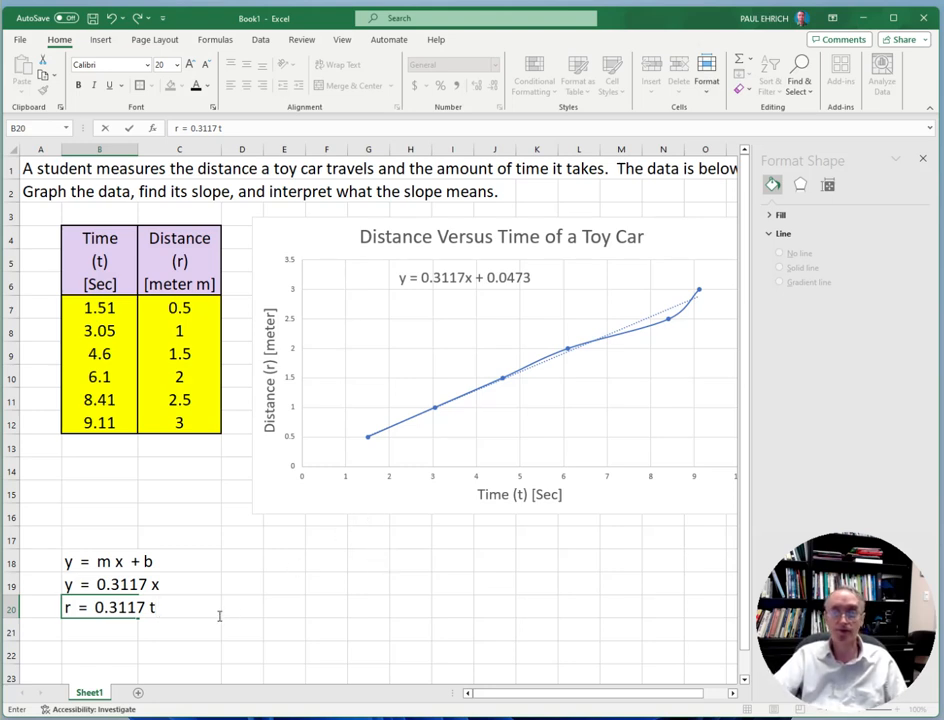
click(171, 636)
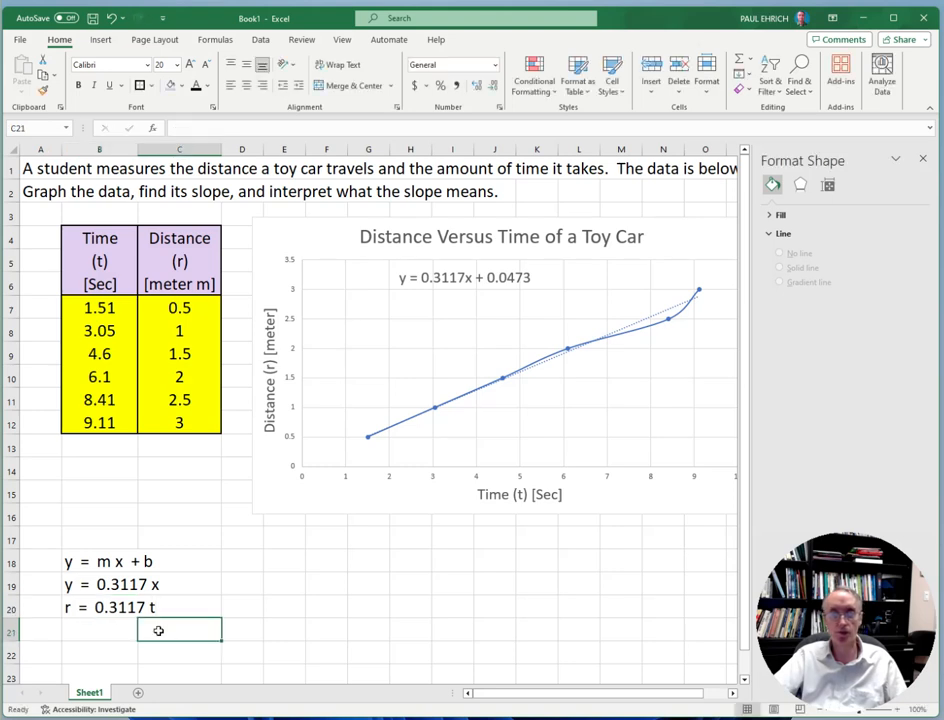
Enter the slope's interpretation "0.3117 = r / t = speed" in cell B21, under the distance-time equation
click(77, 601)
drag(113, 608, 153, 607)
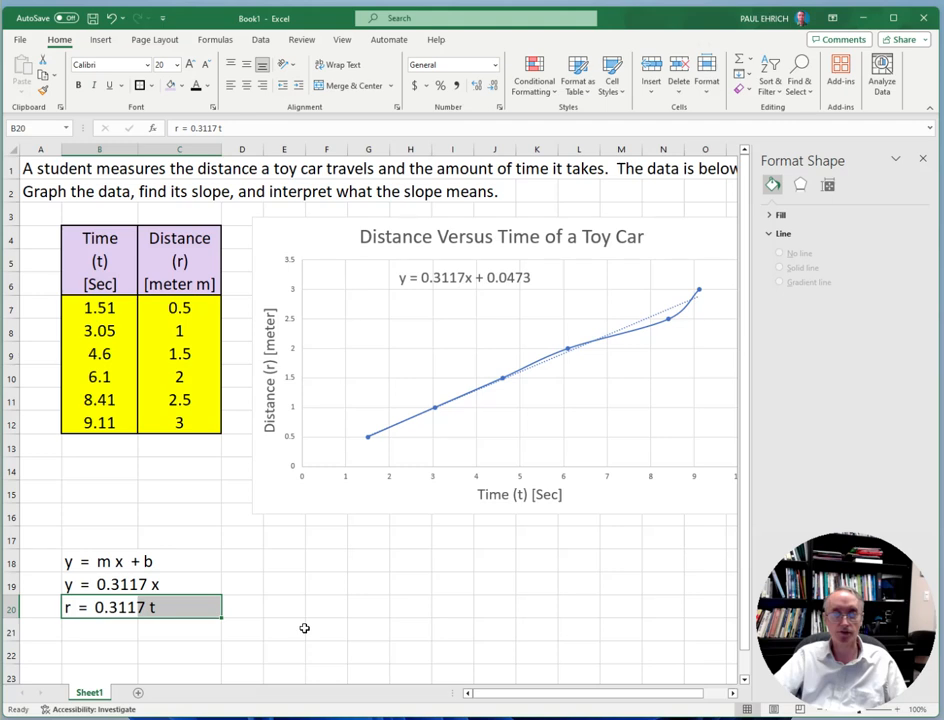
click(94, 634)
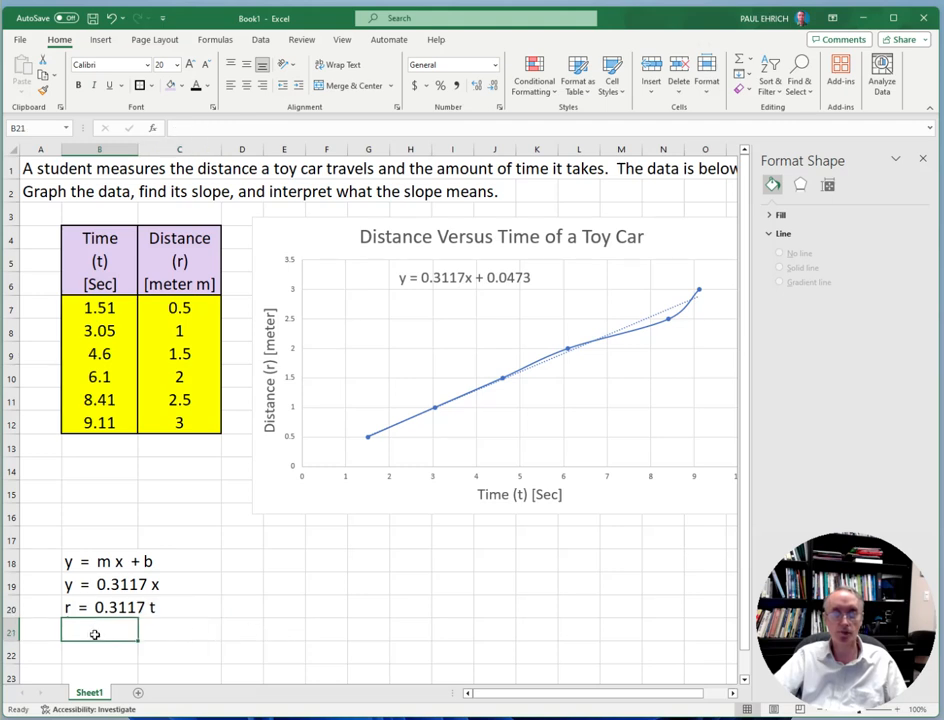
text(0.3)
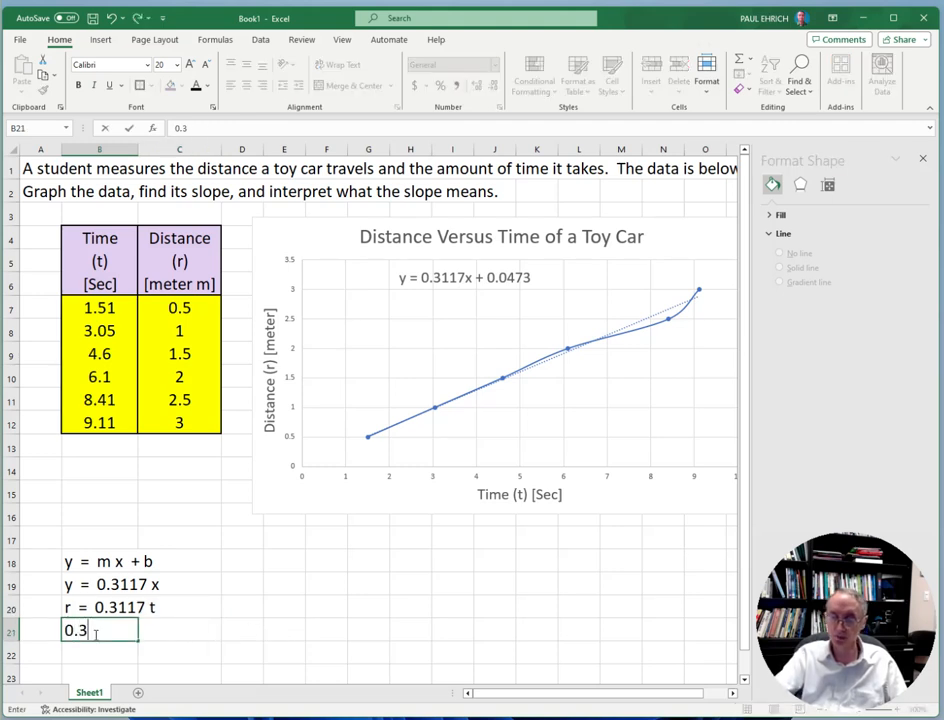
text(117 =)
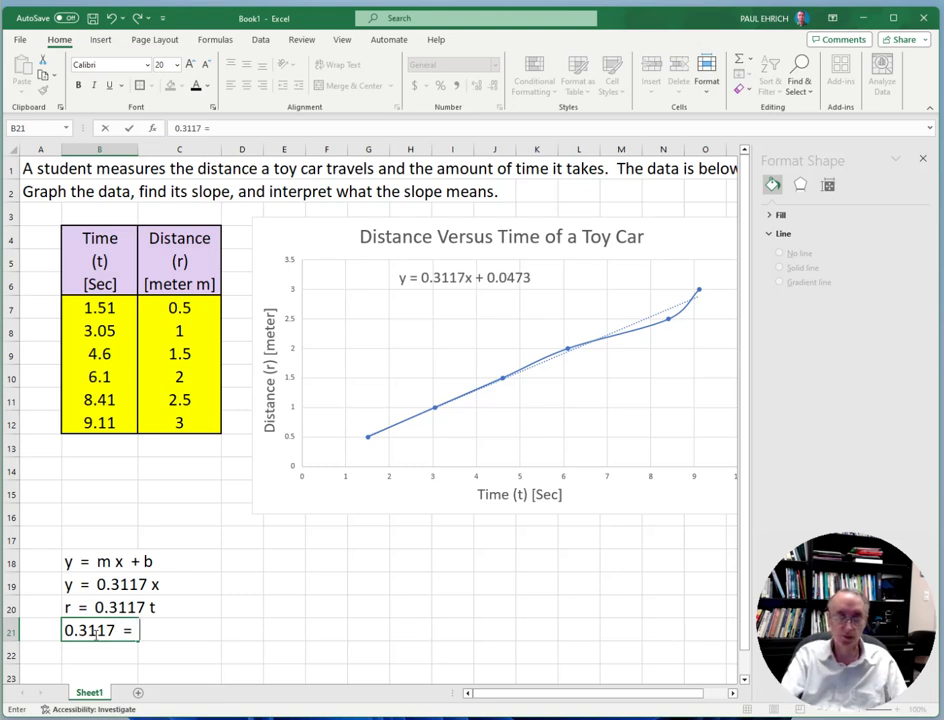
scroll(190, 640, down, 1)
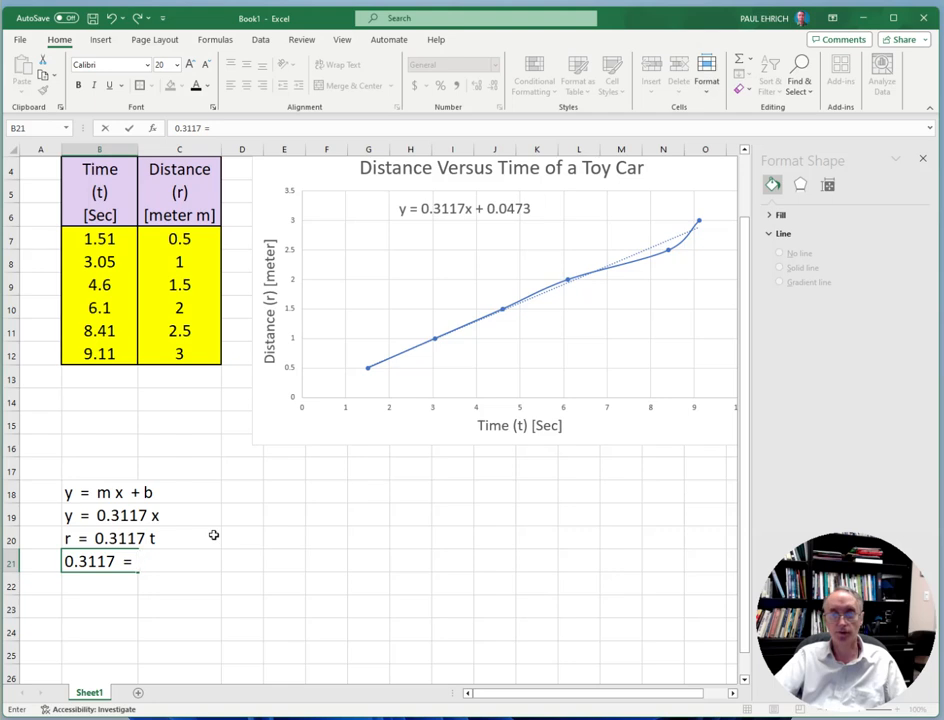
text(r)
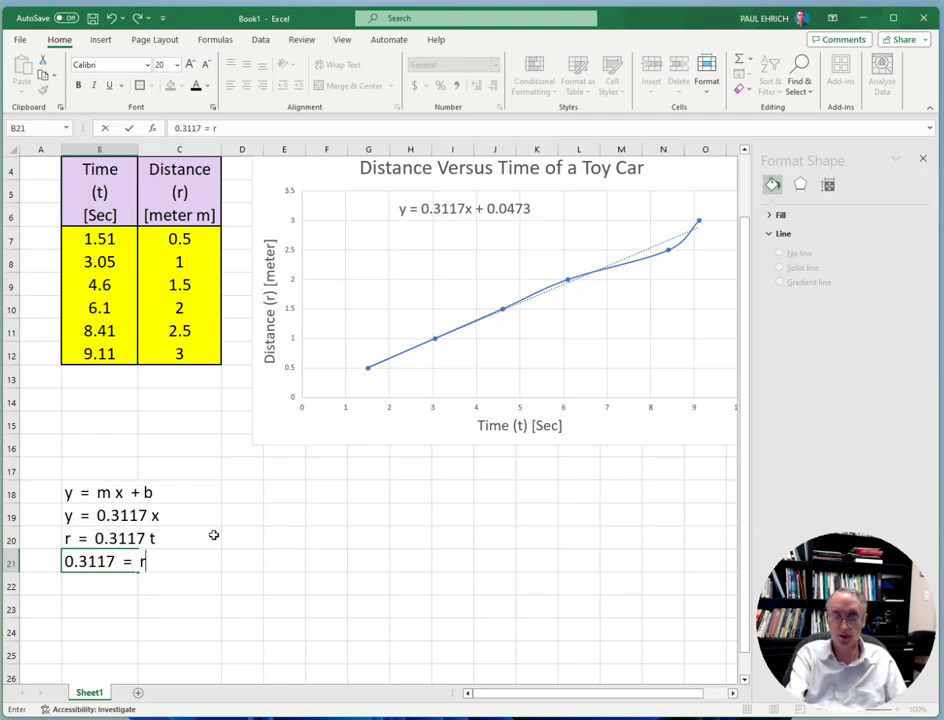
text( / t)
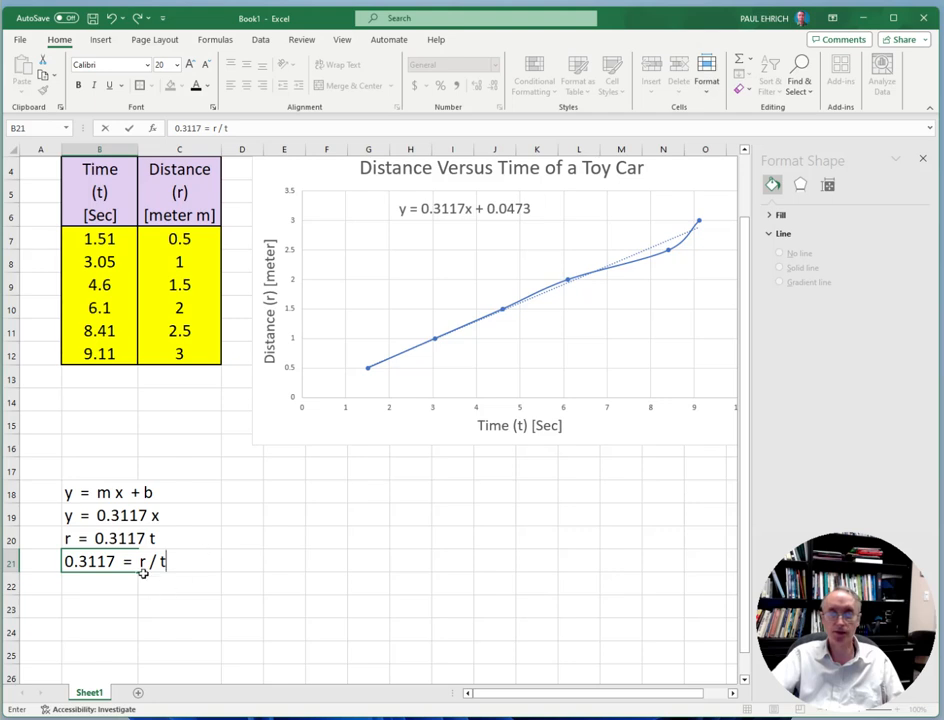
text(= )
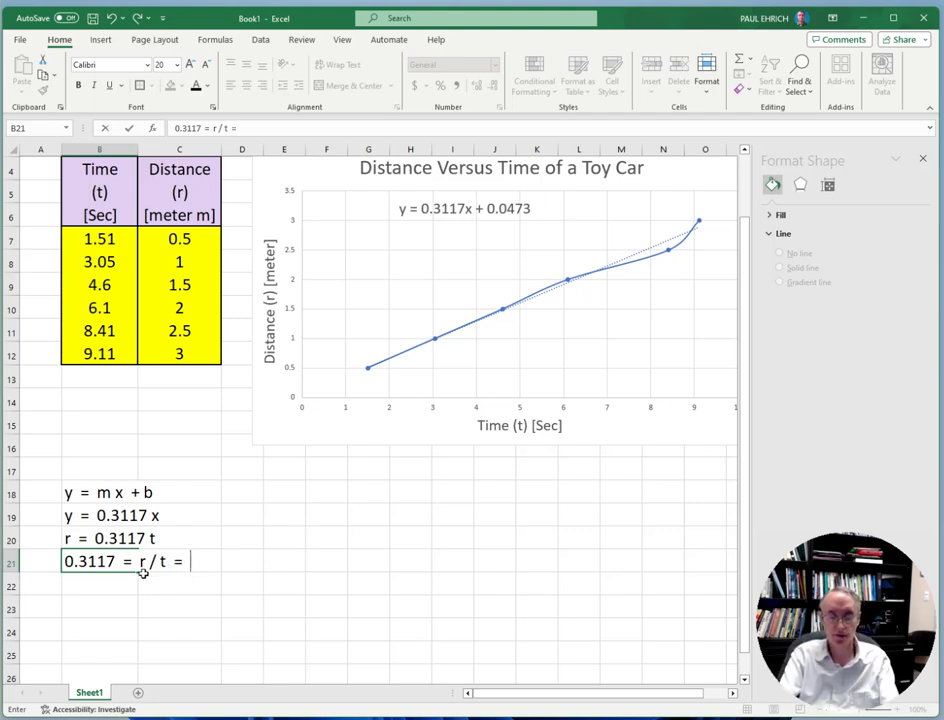
text(speed)
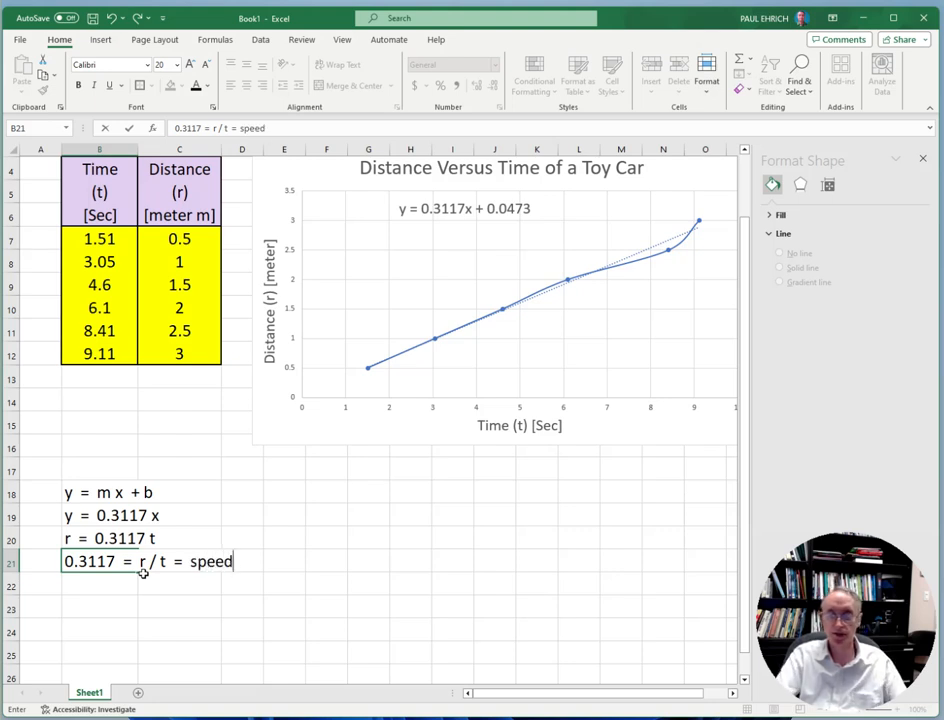
key(Return)
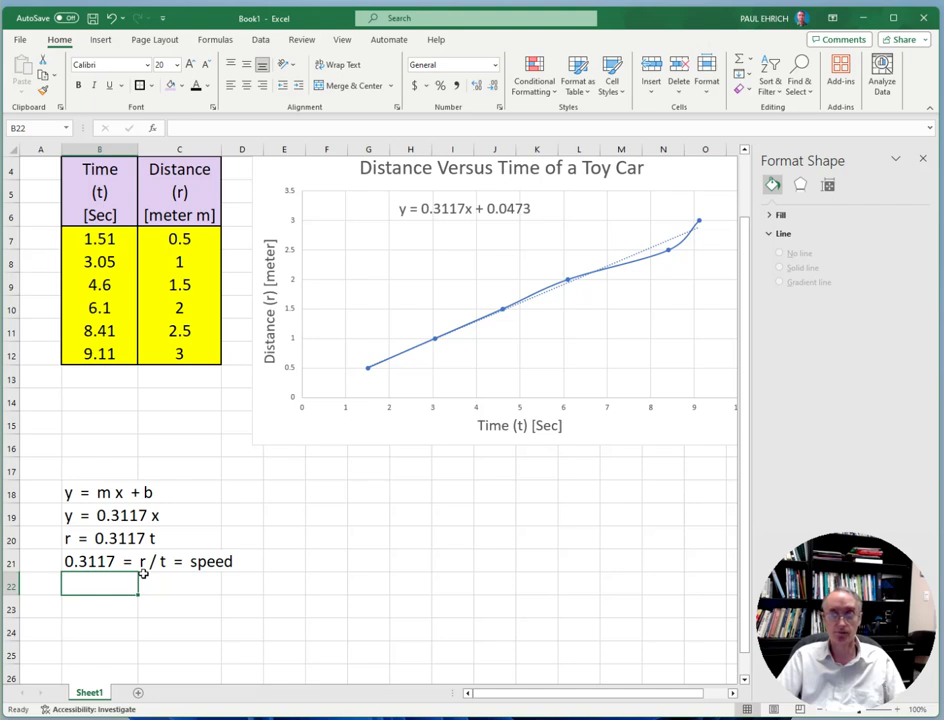
State the slope with its units as "slope = 0.3117 m/s" in cell E19
click(285, 515)
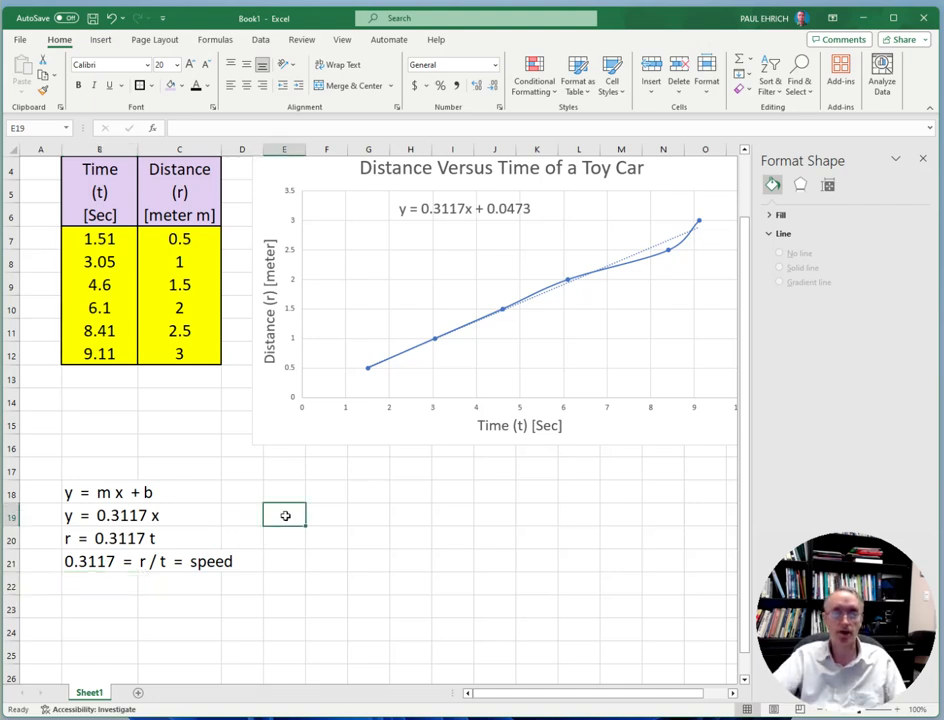
text(sl)
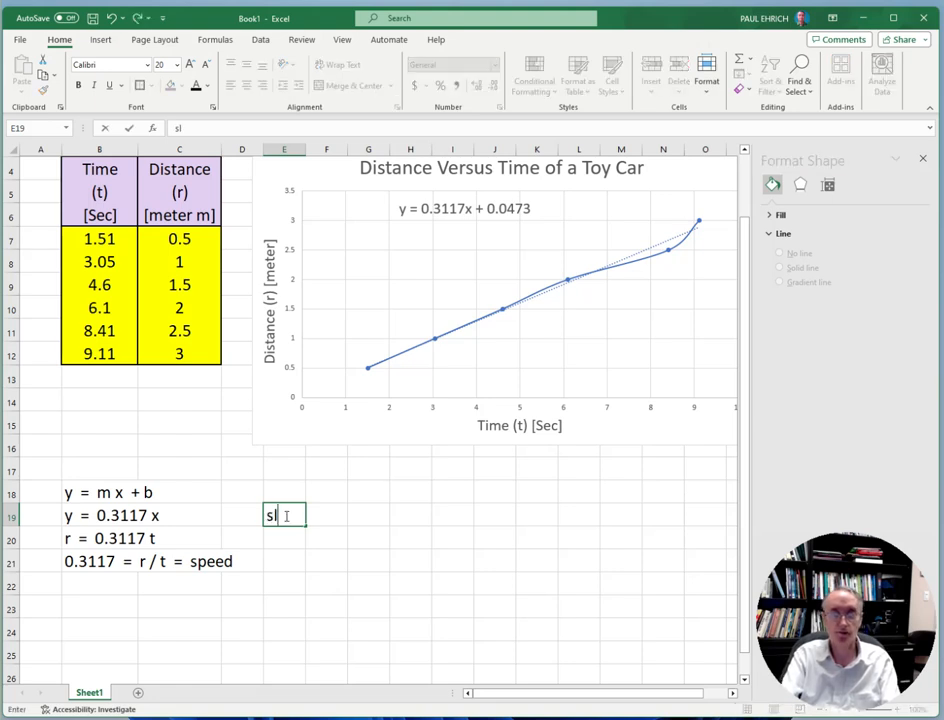
text(ope )
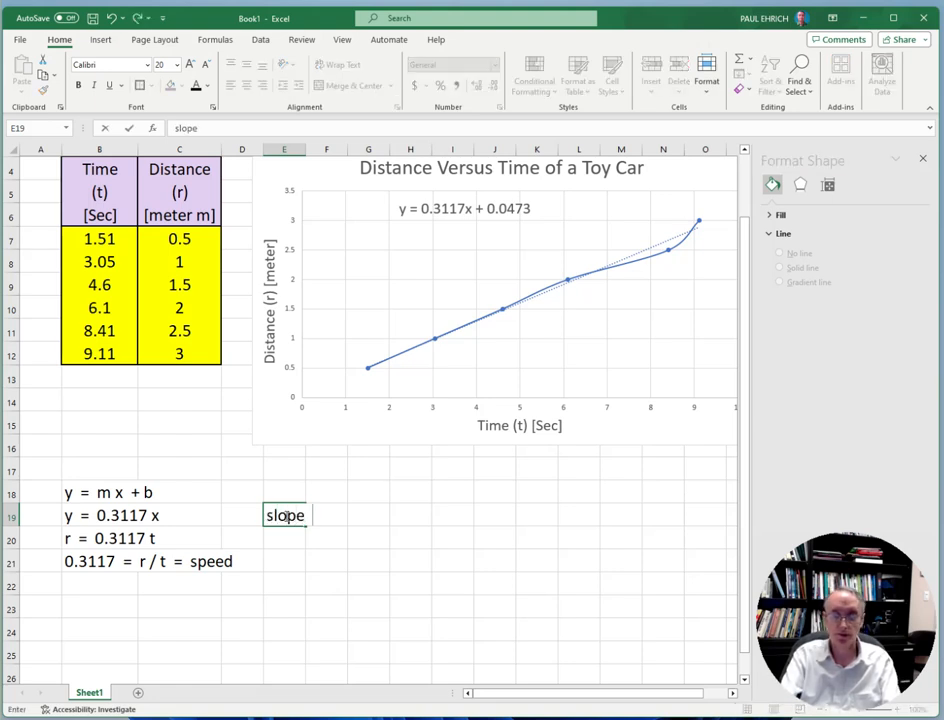
text(= 0)
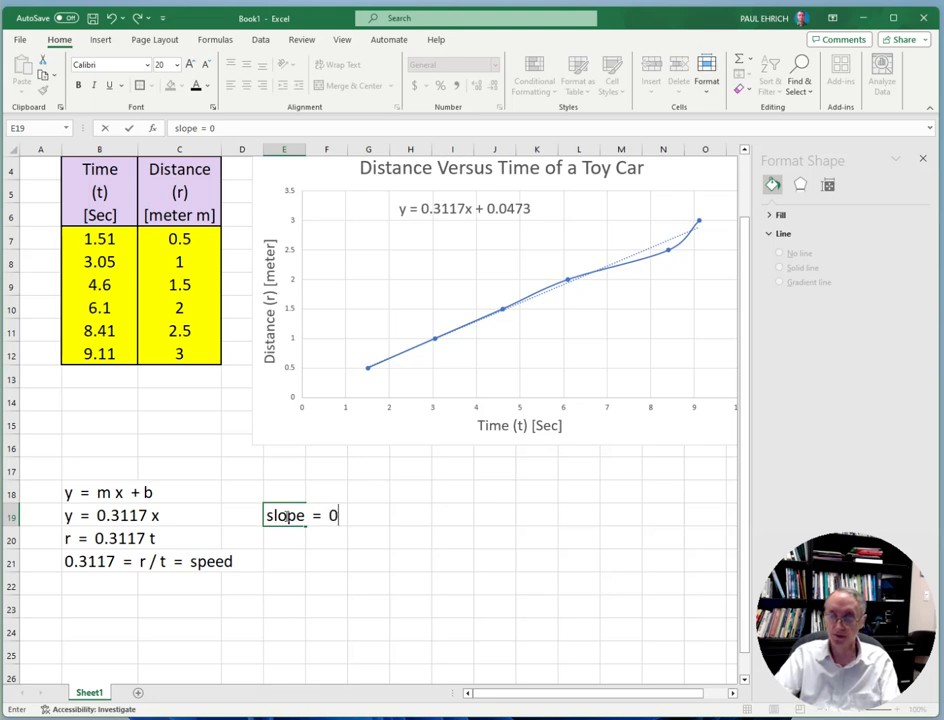
text(.3117)
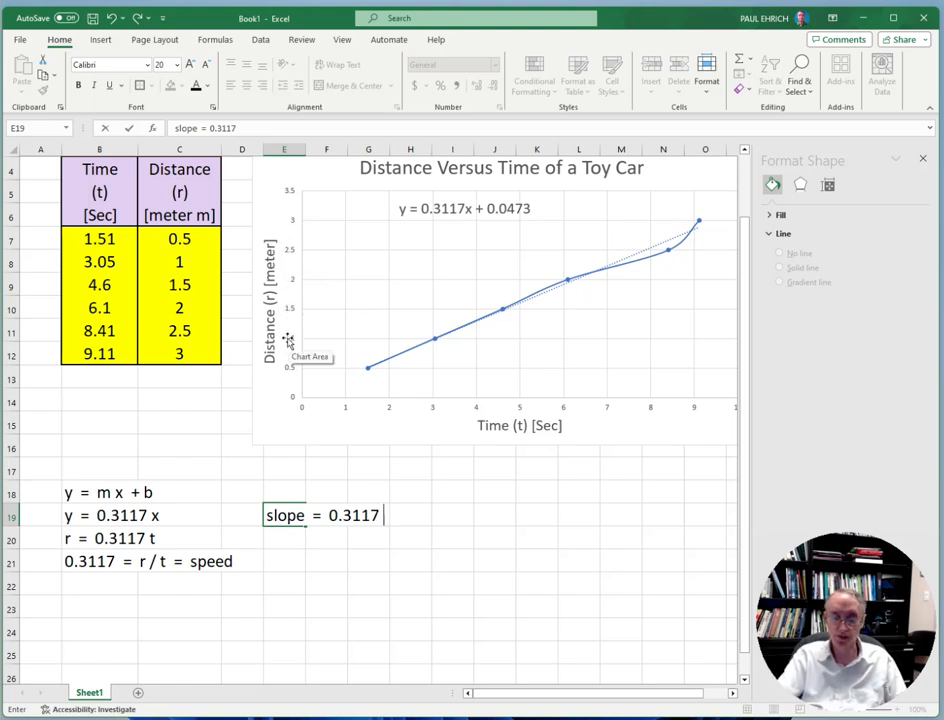
text(m)
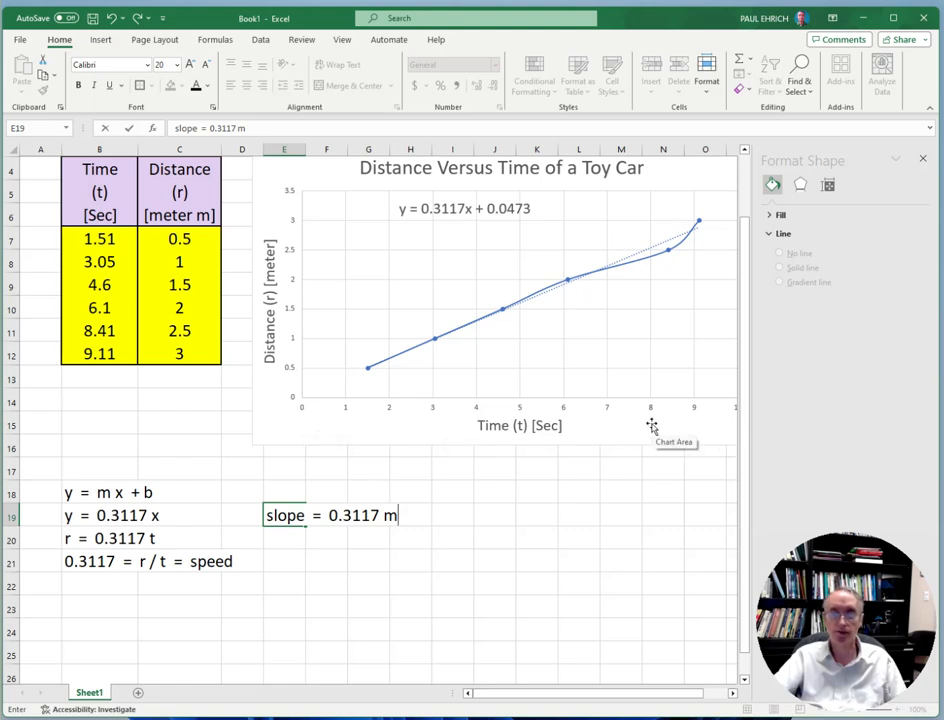
text(/s)
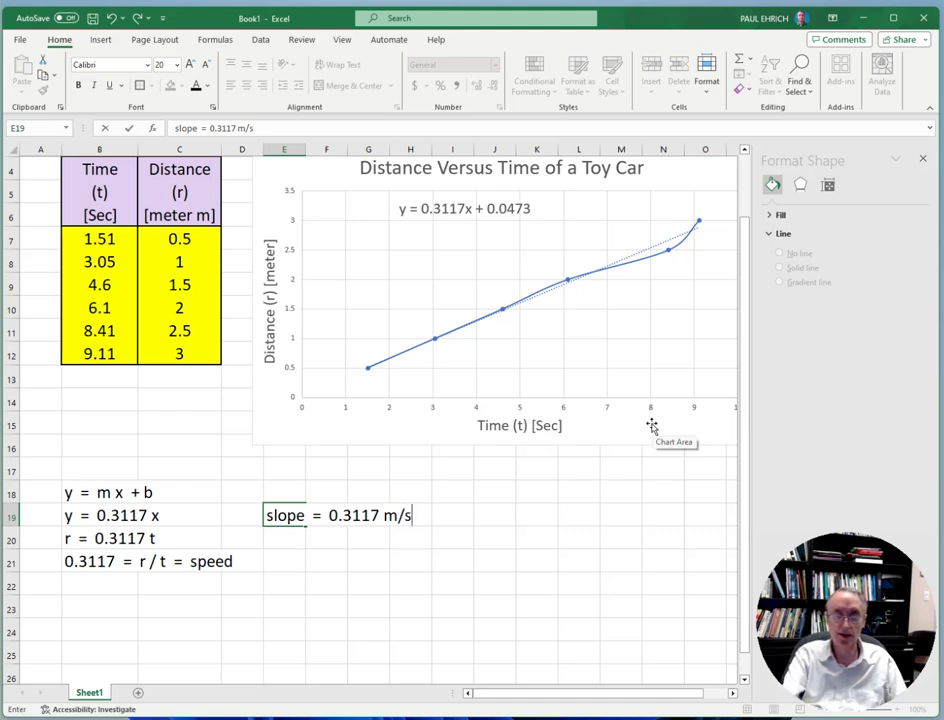
key(Return)
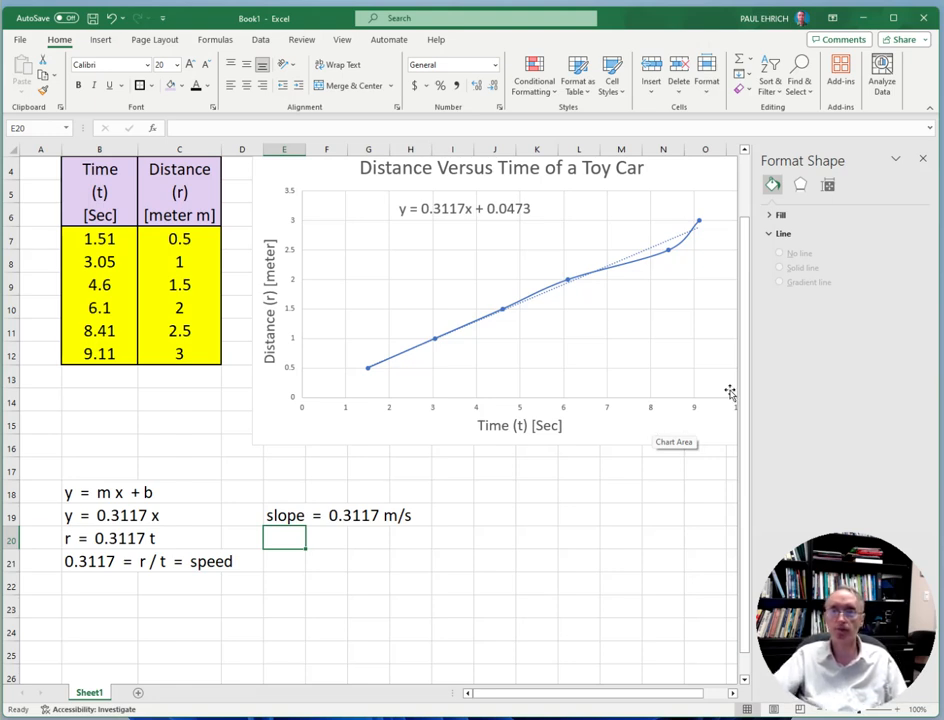
drag(750, 344, 748, 278)
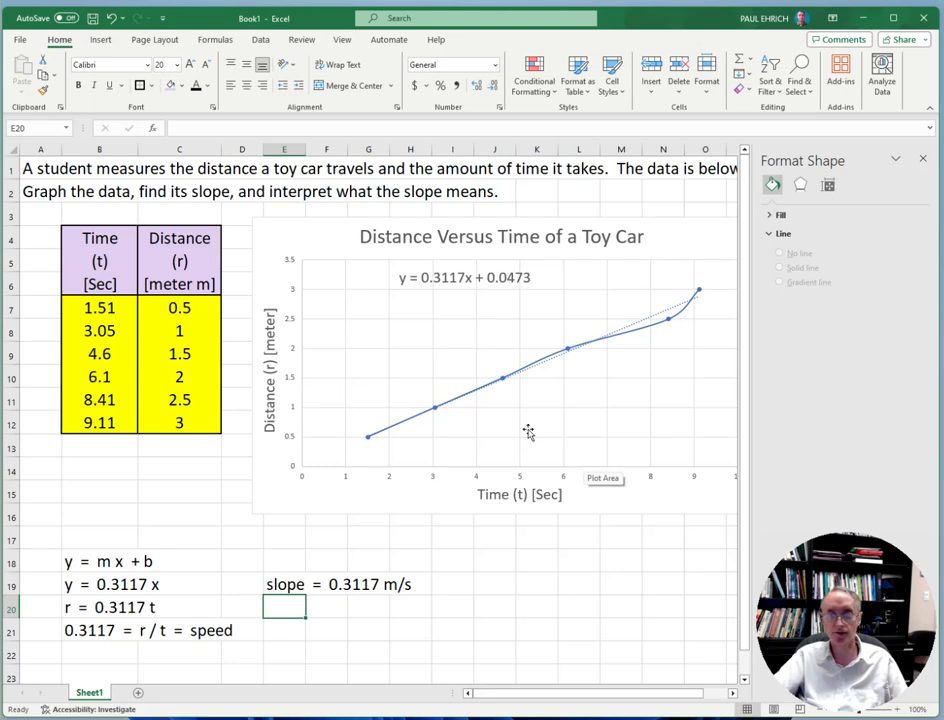
drag(94, 310, 159, 422)
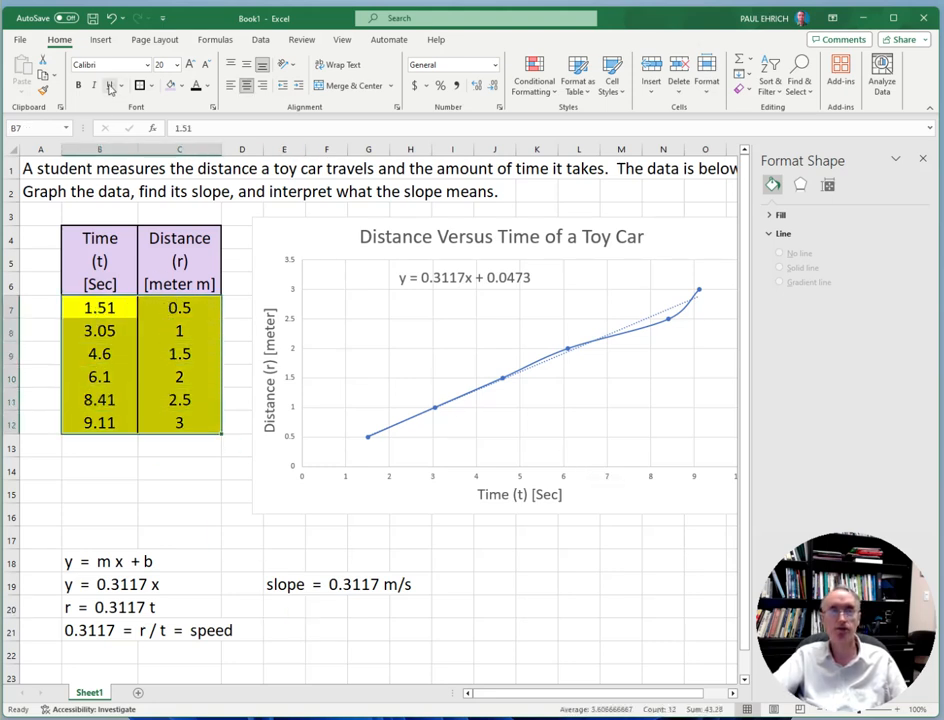
click(100, 42)
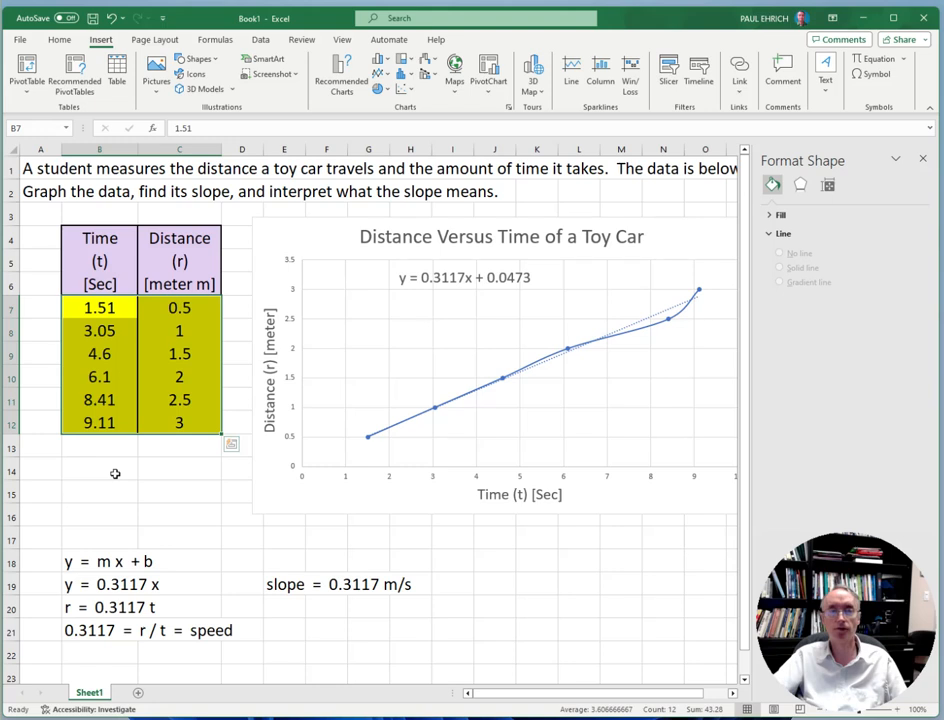
drag(112, 474, 115, 473)
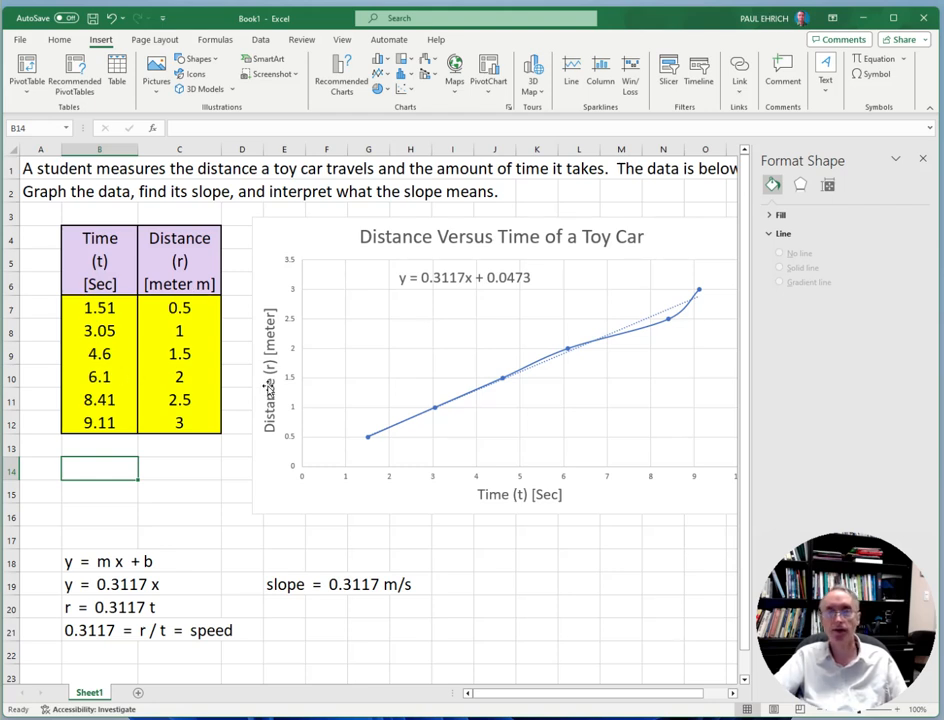
click(416, 540)
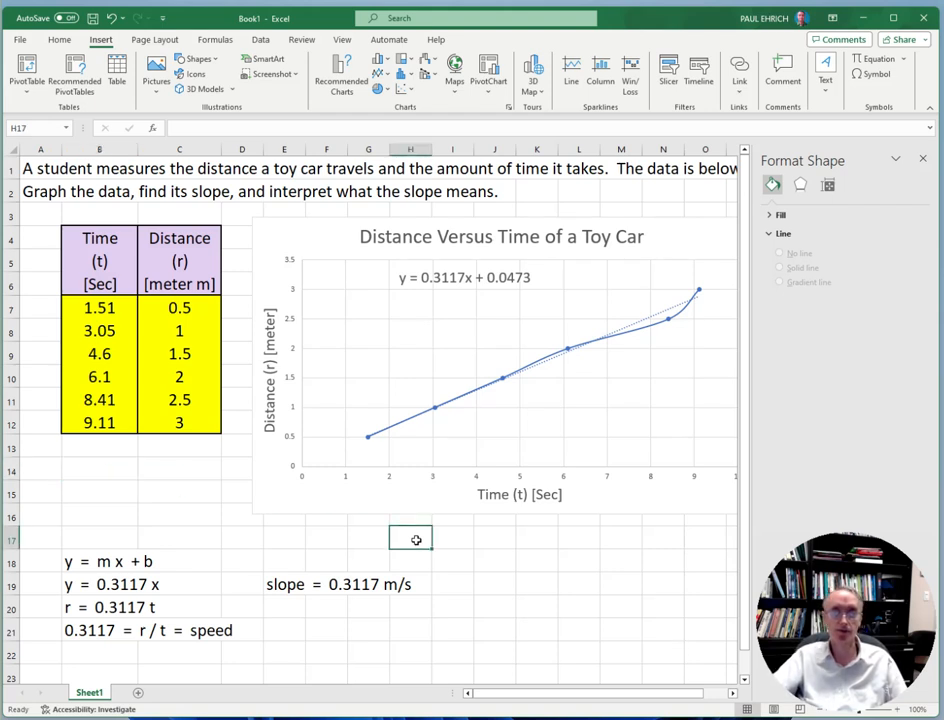